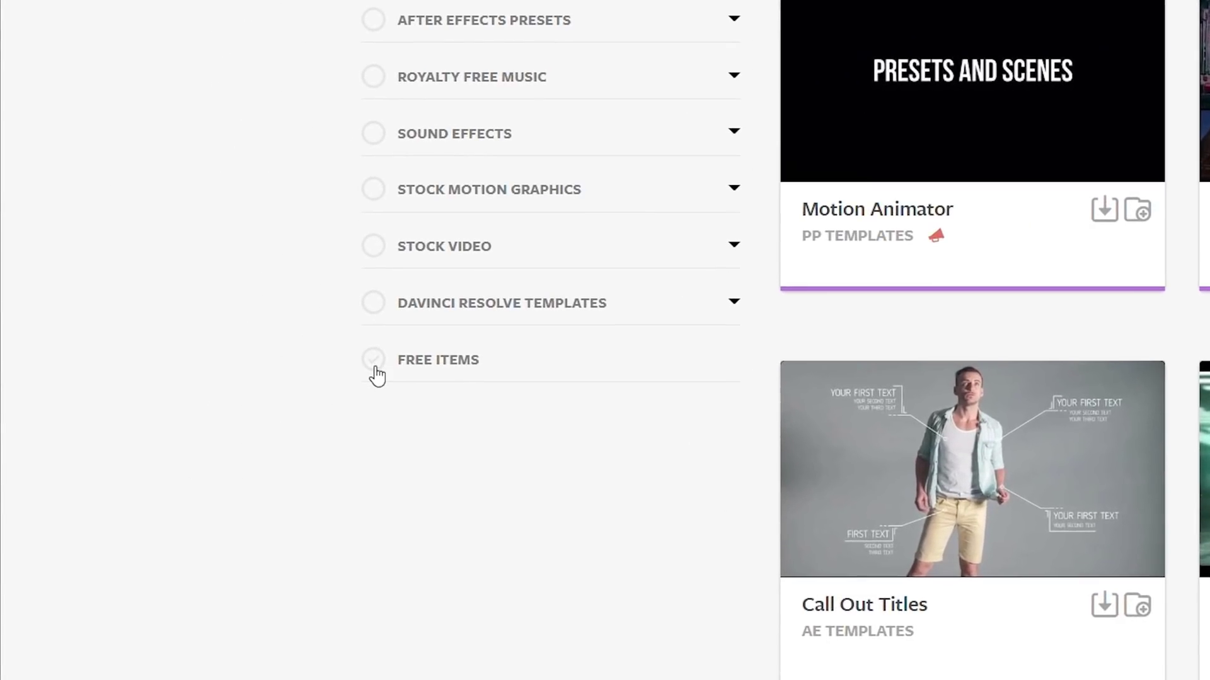
- Filter the template library to free items
{"action": "left_click", "coordinate": [190, 517]}
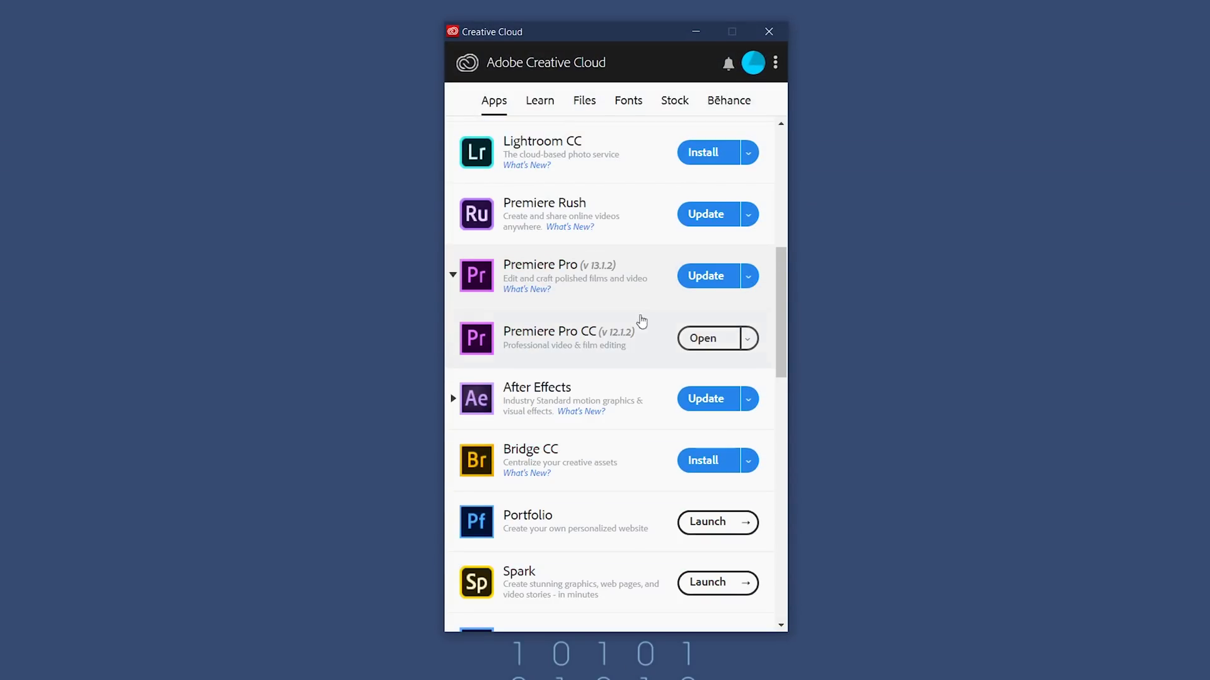
- Switch to Creative Cloud and browse the list of active fonts
{"action": "left_click", "coordinate": [636, 108]}
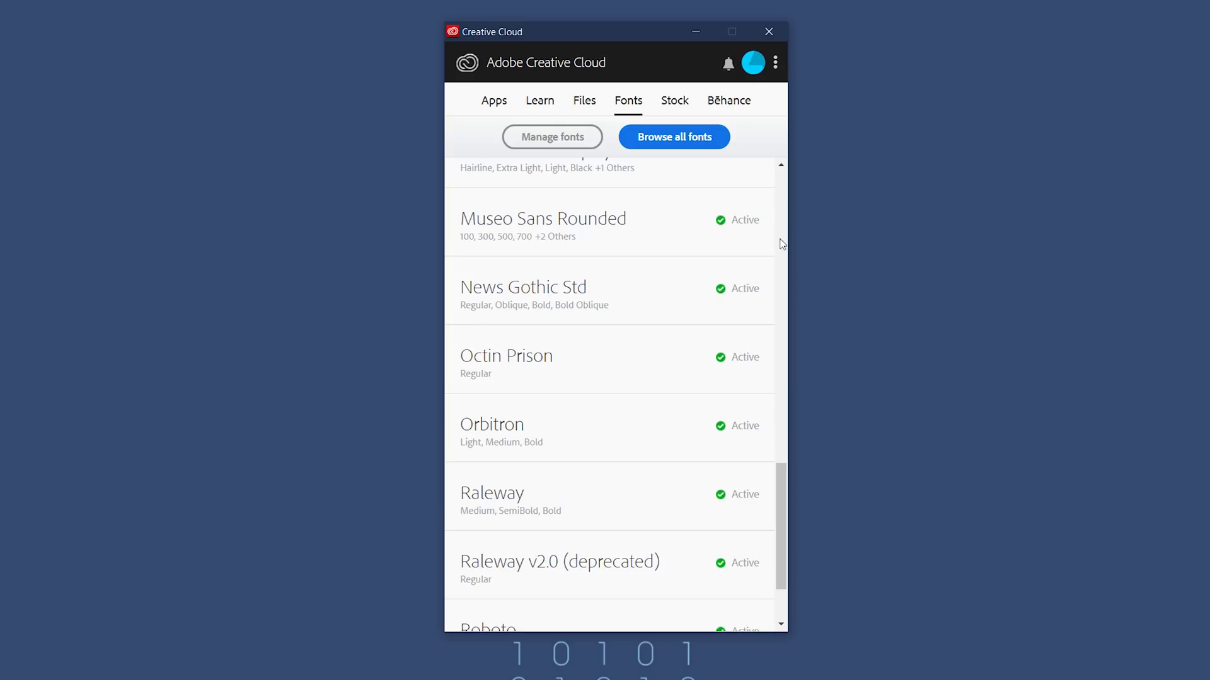
{"action": "scroll", "coordinate": [786, 478], "scroll_direction": "up", "scroll_amount": 1}
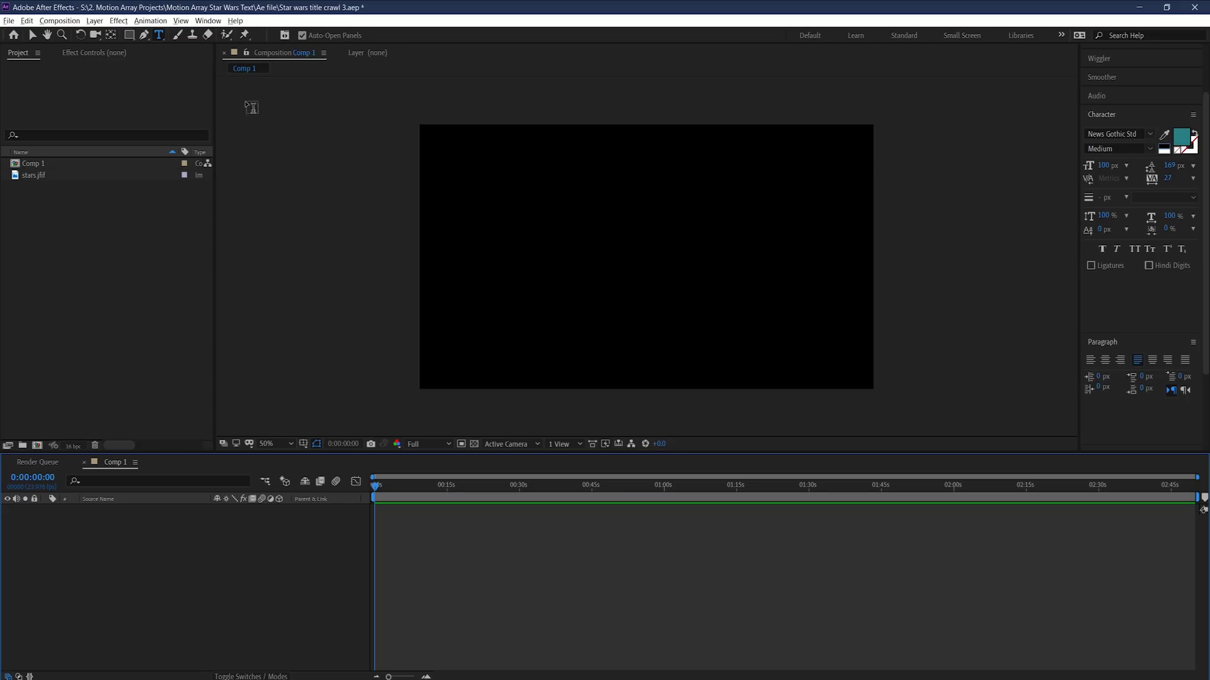
- In After Effects, add centred two-line text to Comp 1: "A long time ago in a galaxy far," and "far away...."
{"action": "left_click", "coordinate": [159, 35]}
{"action": "left_click", "coordinate": [1105, 360]}
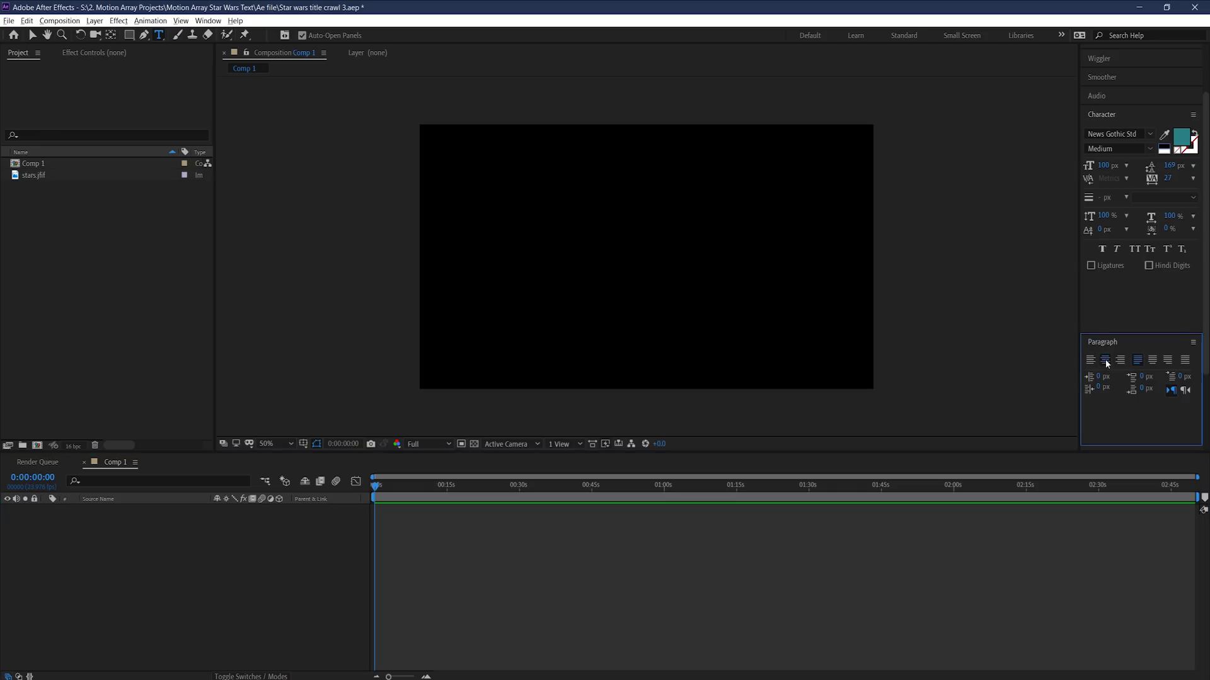
{"action": "left_click", "coordinate": [623, 249]}
{"action": "type", "text": "A"}
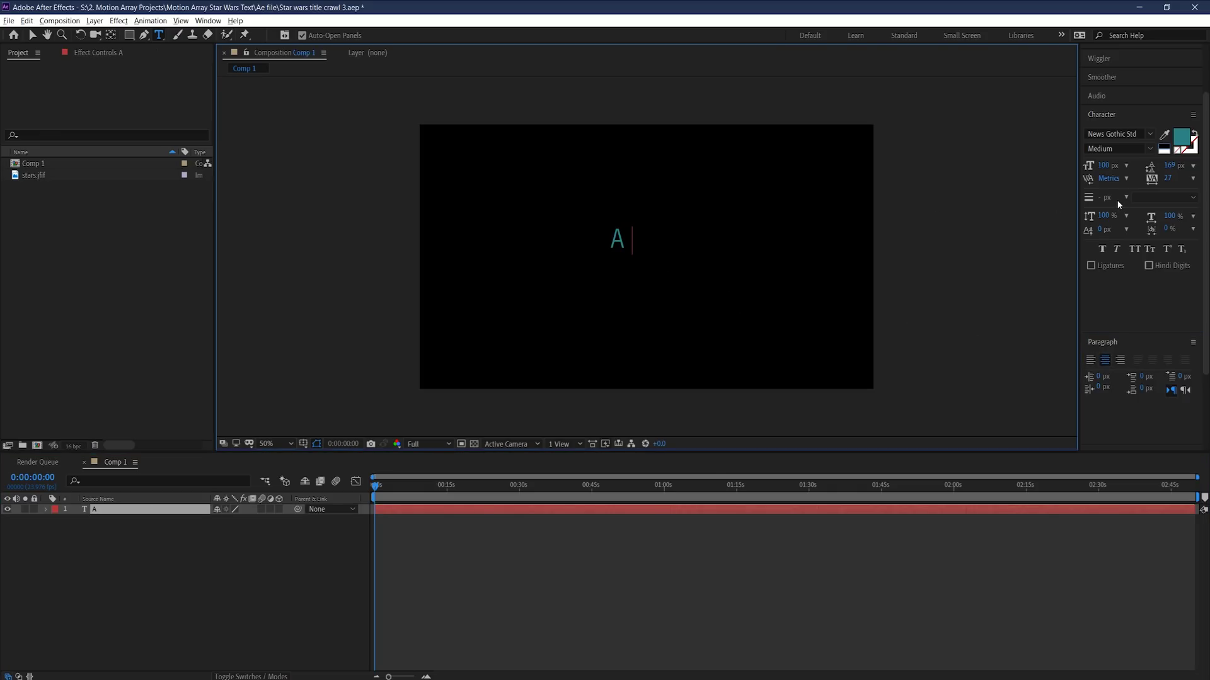
{"action": "type", "text": " long time a"}
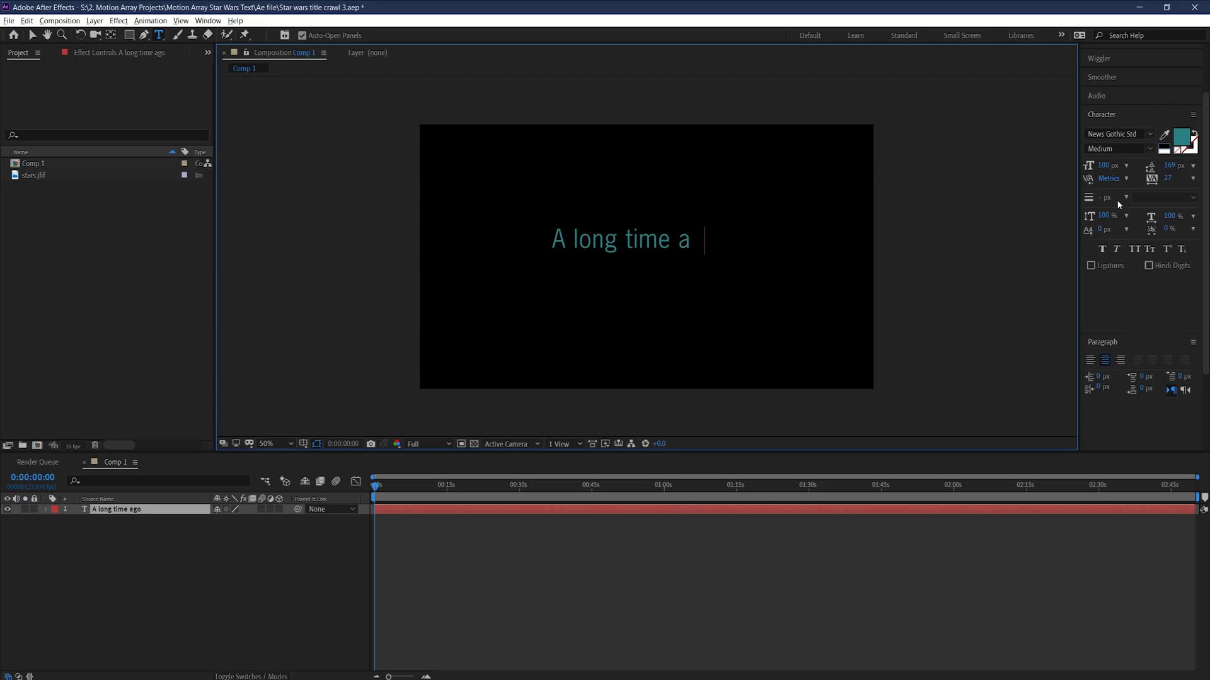
{"action": "type", "text": "go in a gala"}
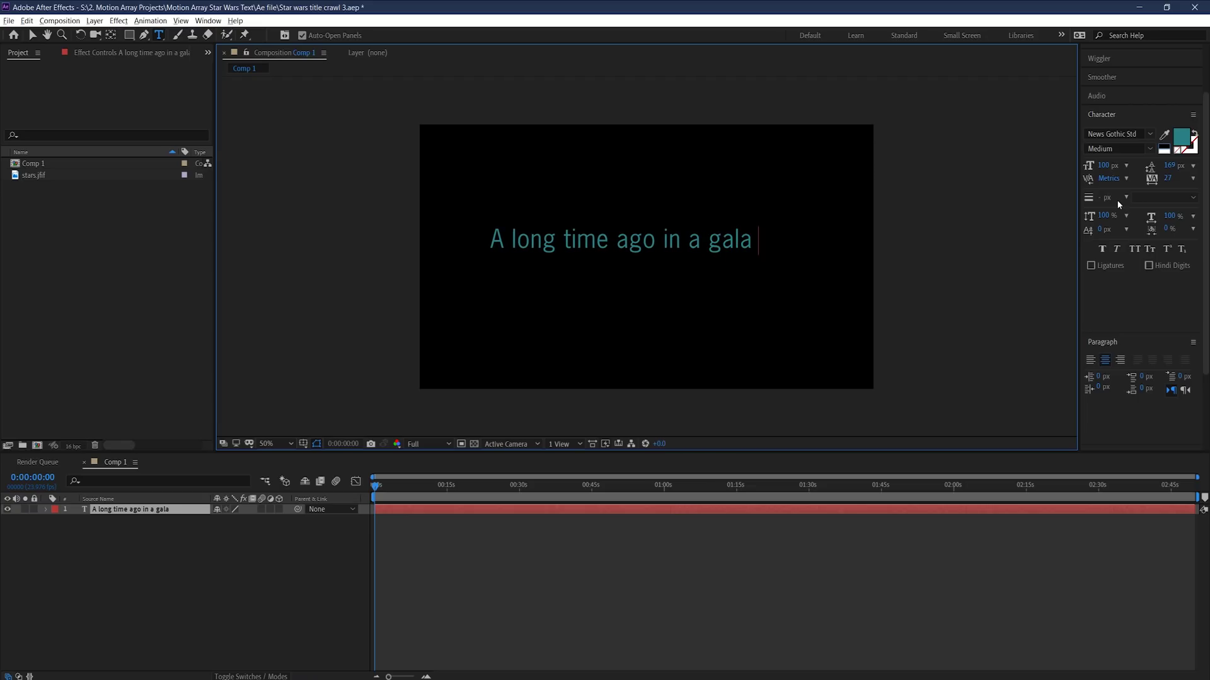
{"action": "type", "text": "xy far,"}
{"action": "key", "text": "Return"}
{"action": "type", "text": "far aa"}
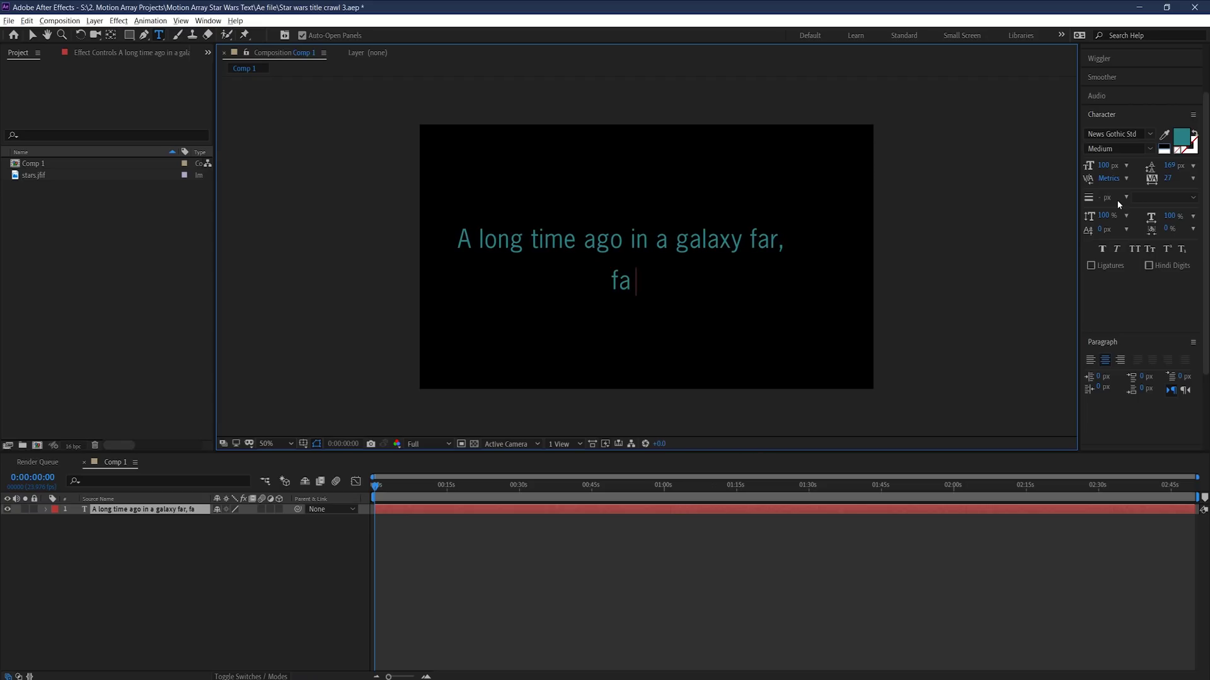
{"action": "key", "text": "BackSpace"}
{"action": "type", "text": "way...."}
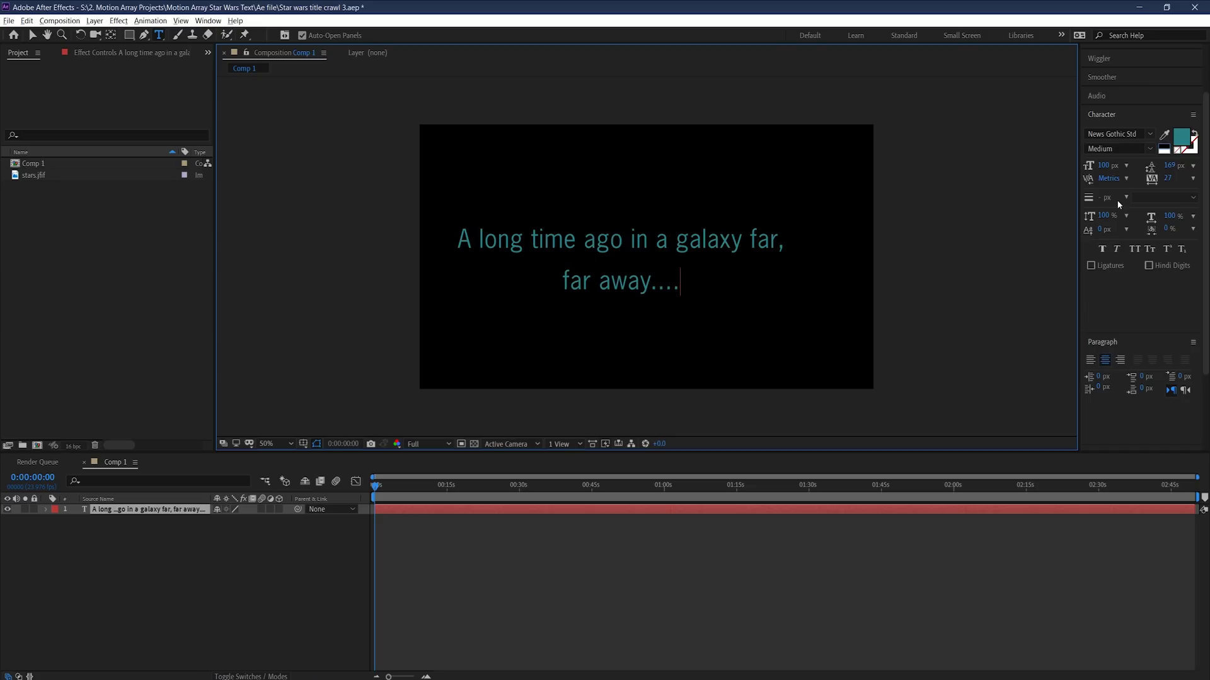
- Left-align both lines of the intro text and centre its layer horizontally and vertically in the composition
{"action": "key", "text": "ctrl+a"}
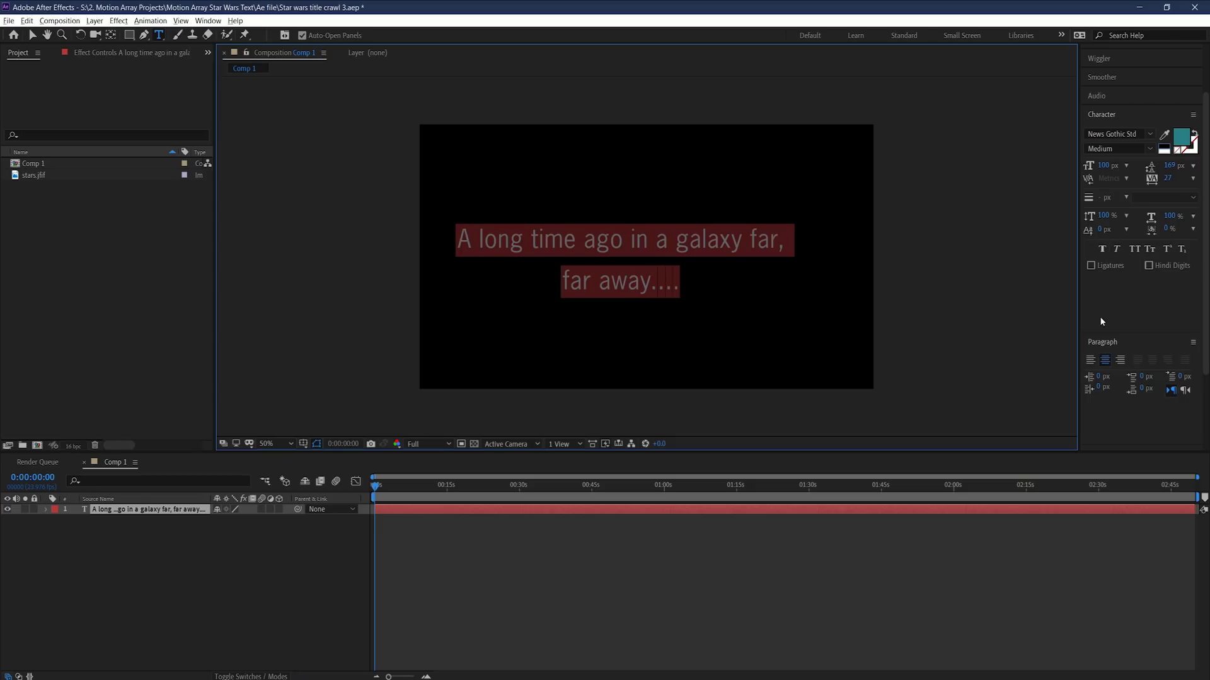
{"action": "left_click", "coordinate": [1105, 360]}
{"action": "left_click", "coordinate": [209, 20]}
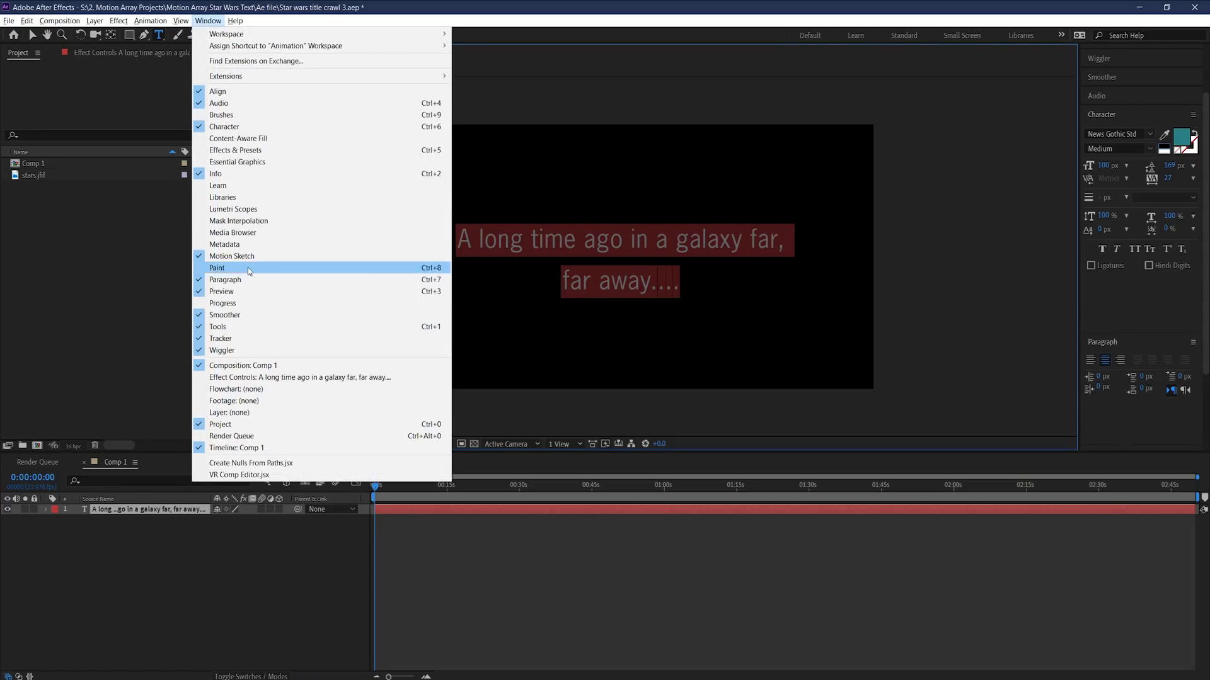
{"action": "left_click", "coordinate": [239, 280]}
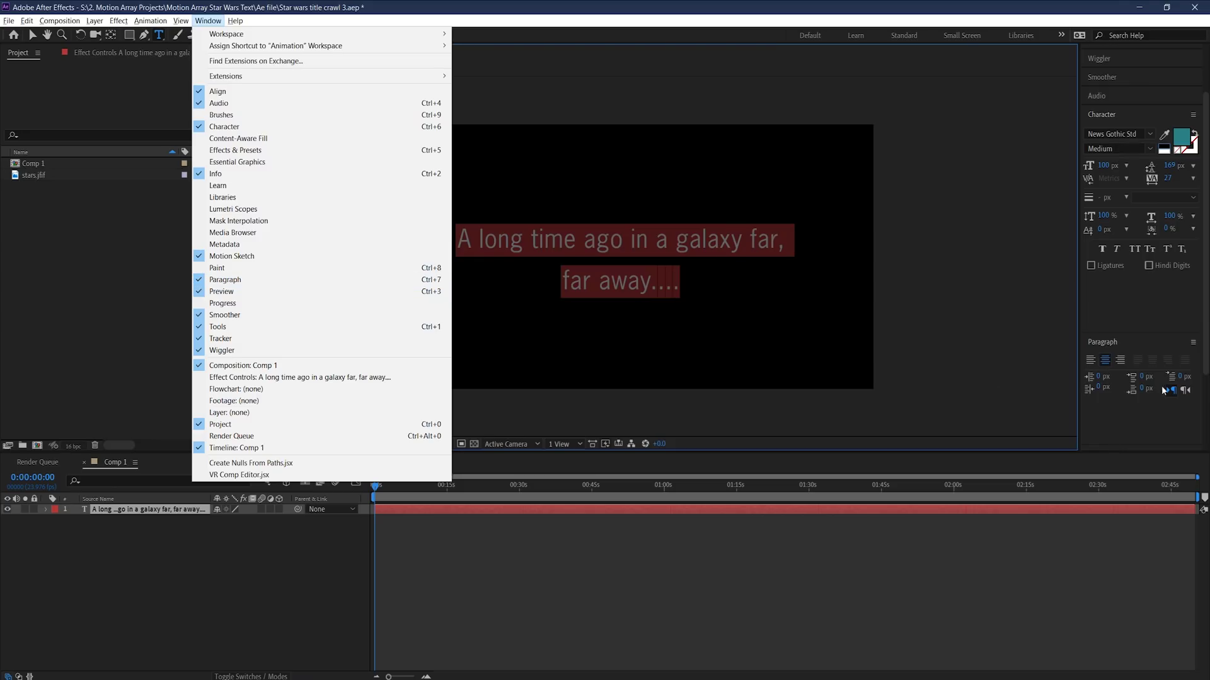
{"action": "left_click", "coordinate": [1089, 361]}
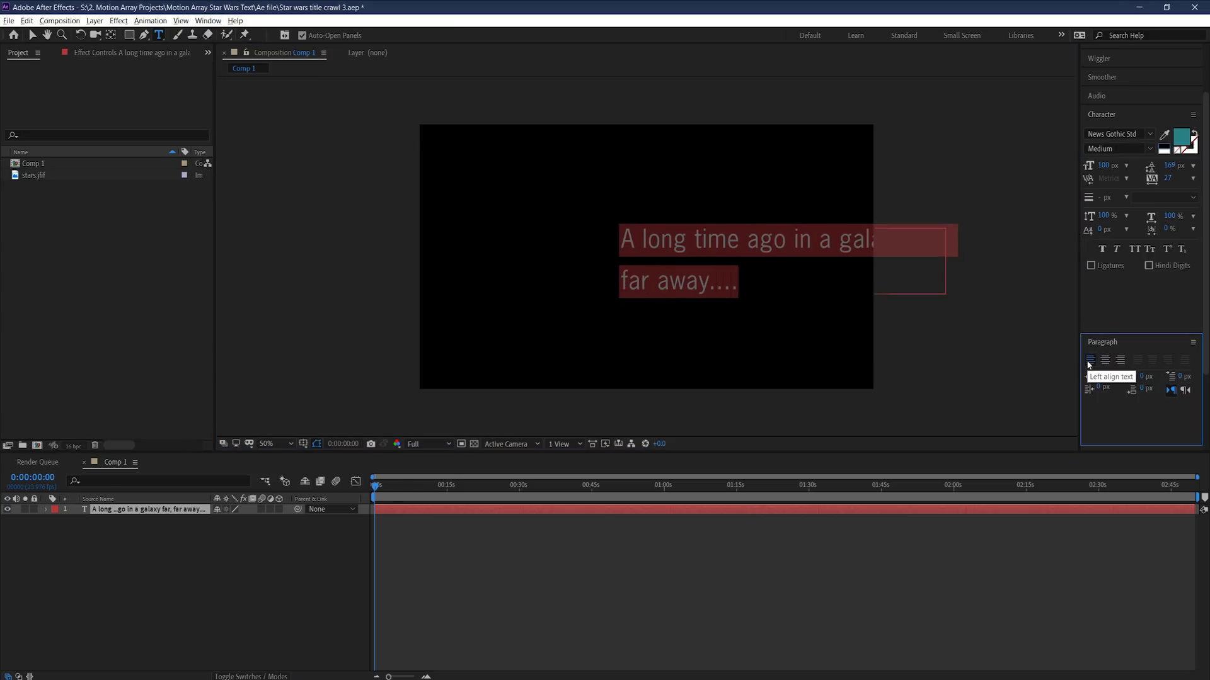
{"action": "left_click", "coordinate": [1107, 345]}
{"action": "left_click", "coordinate": [1105, 362]}
{"action": "left_click", "coordinate": [1103, 419]}
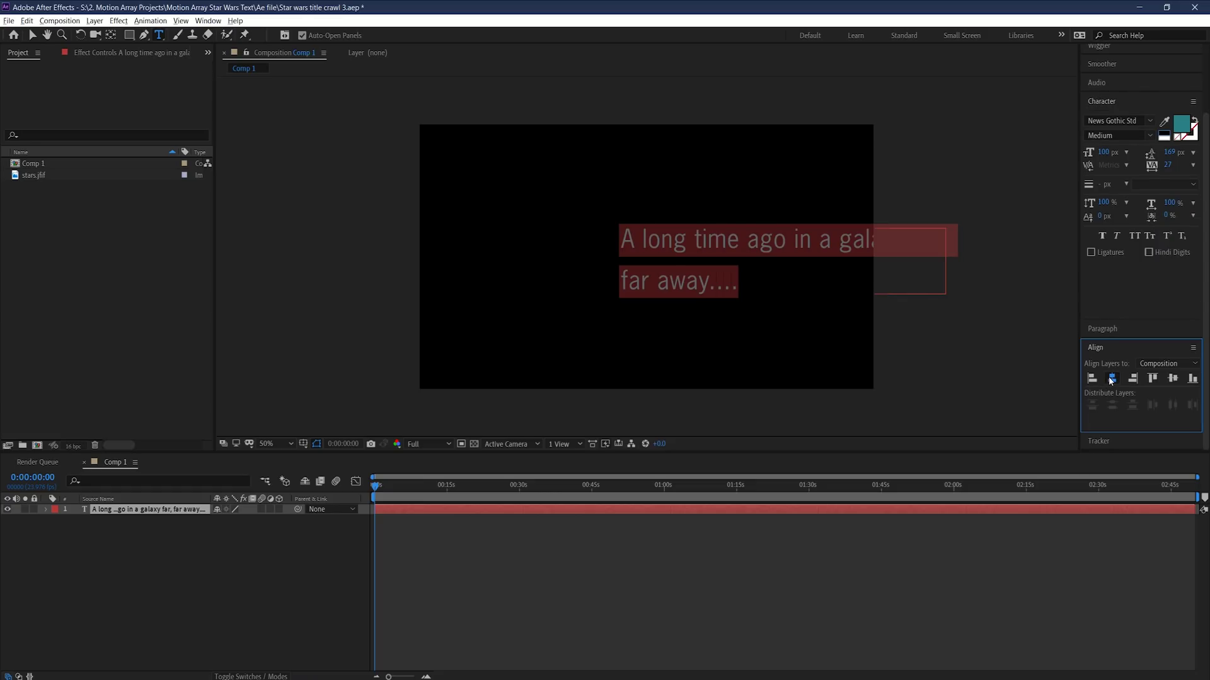
{"action": "left_click", "coordinate": [1112, 378]}
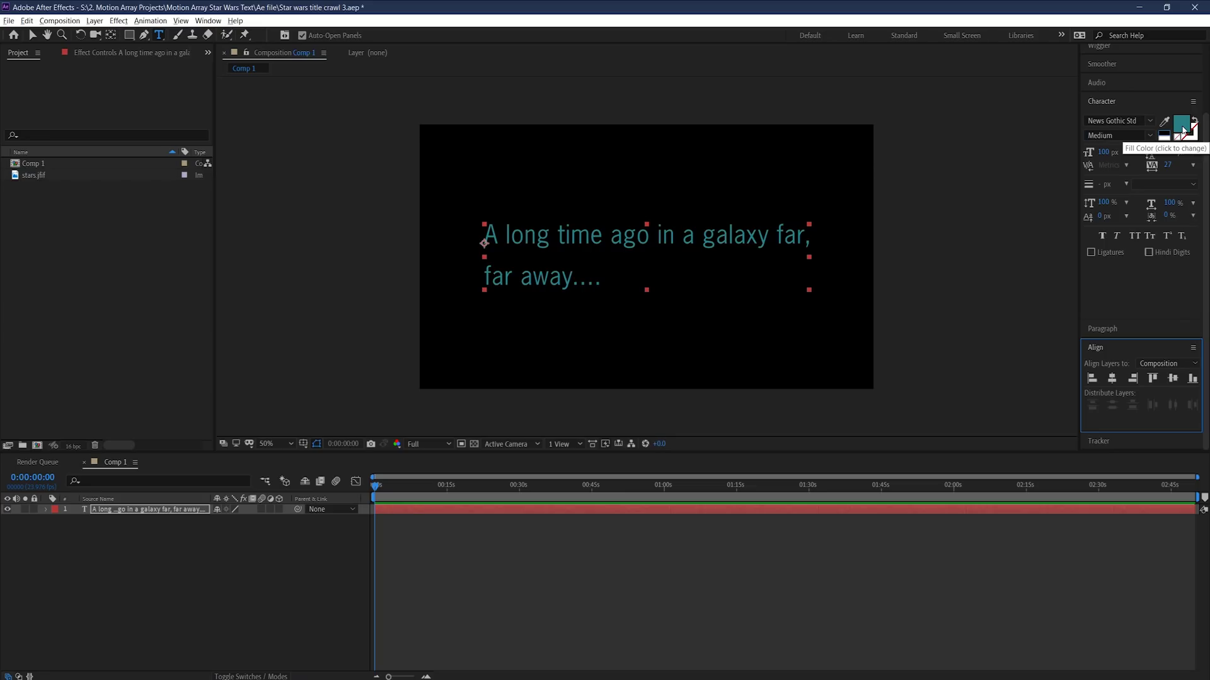
- Set the intro text's fill colour to hex 2A8086
{"action": "left_click", "coordinate": [1183, 131]}
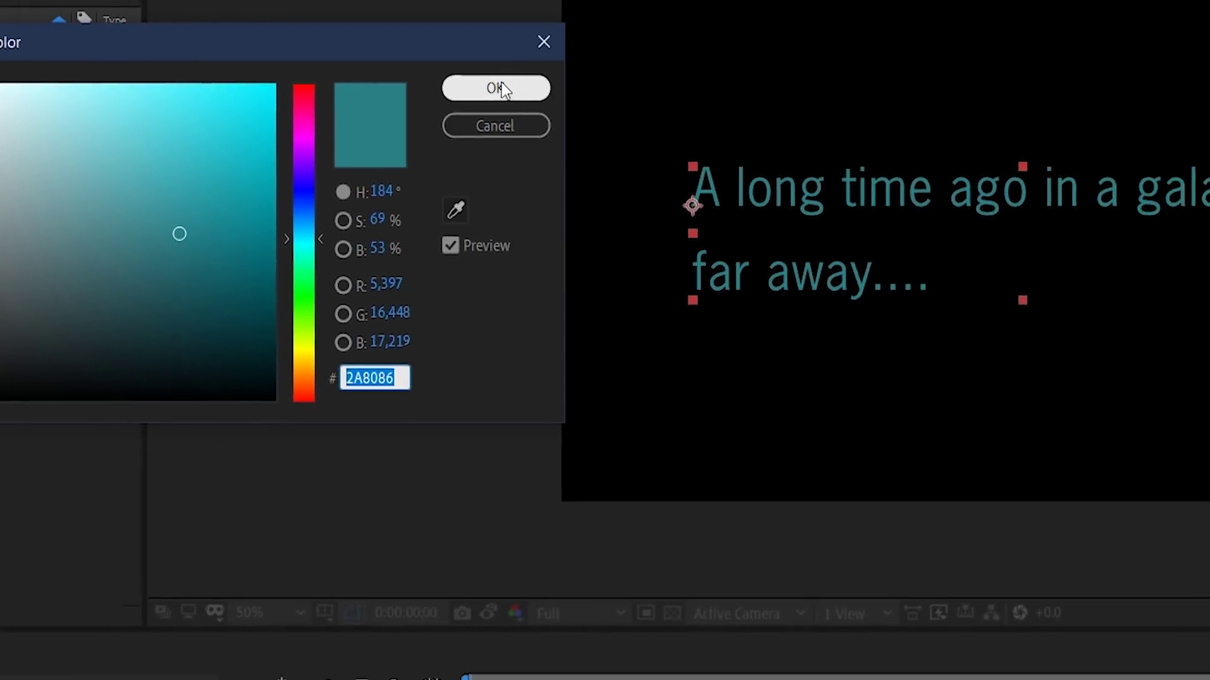
{"action": "left_click", "coordinate": [839, 113]}
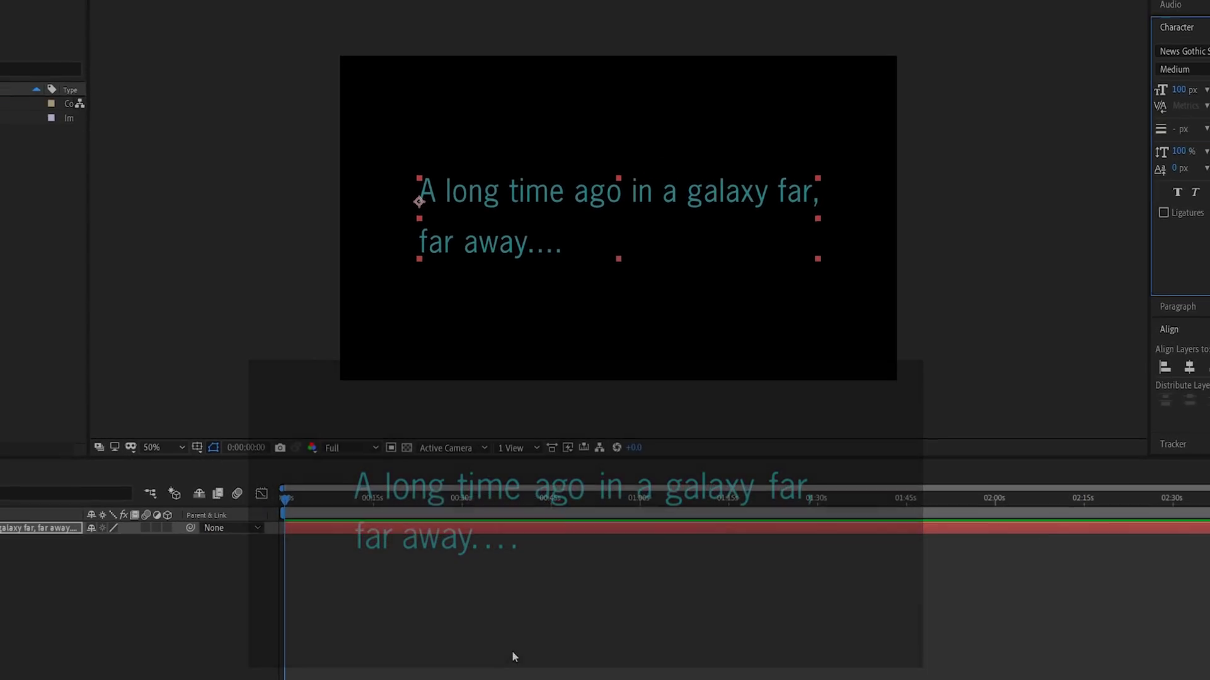
{"action": "left_click", "coordinate": [566, 606]}
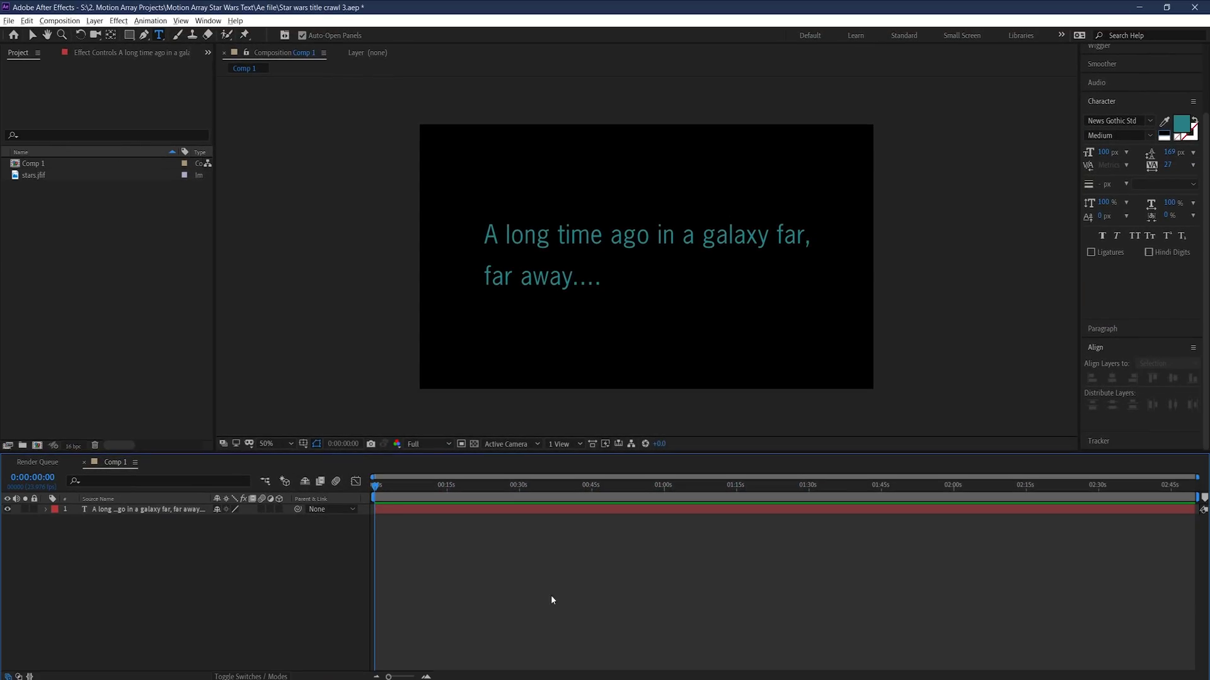
- Fade the intro text in by keyframing its opacity at 0% at 0:00:00:00 and 100% at 0:00:03:01
{"action": "left_click", "coordinate": [47, 508]}
{"action": "left_click", "coordinate": [46, 509]}
{"action": "left_click", "coordinate": [56, 530]}
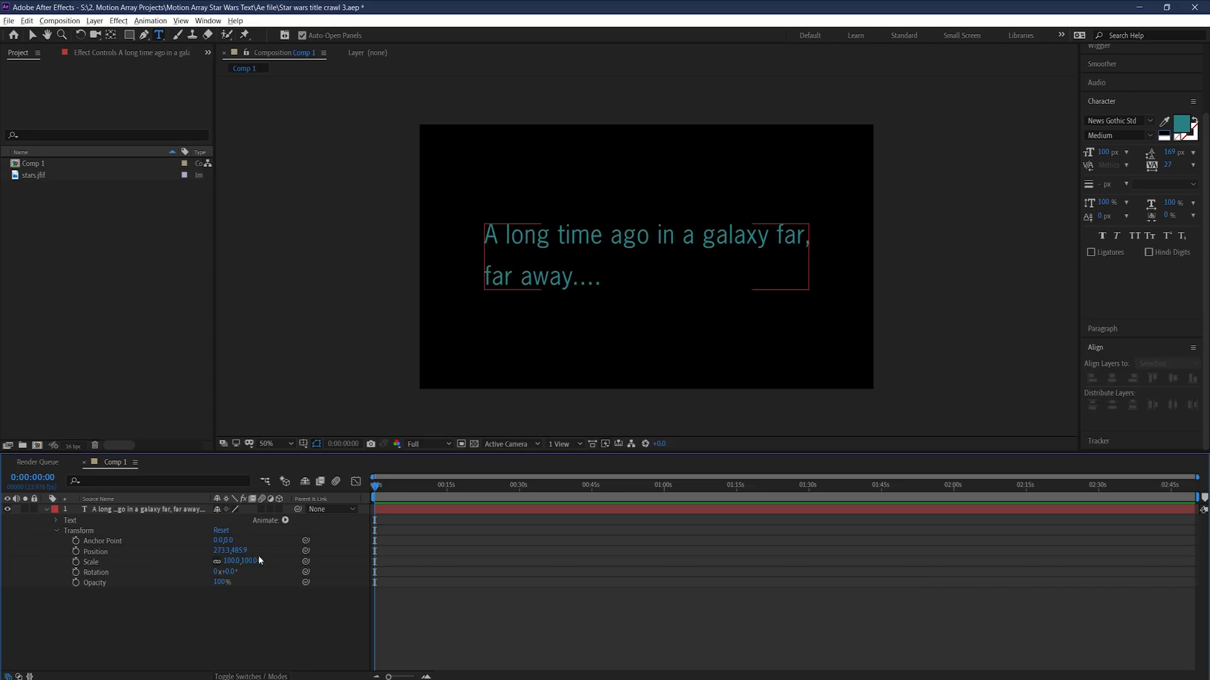
{"action": "left_click", "coordinate": [75, 583]}
{"action": "left_click", "coordinate": [220, 582]}
{"action": "type", "text": "0"}
{"action": "key", "text": "Return"}
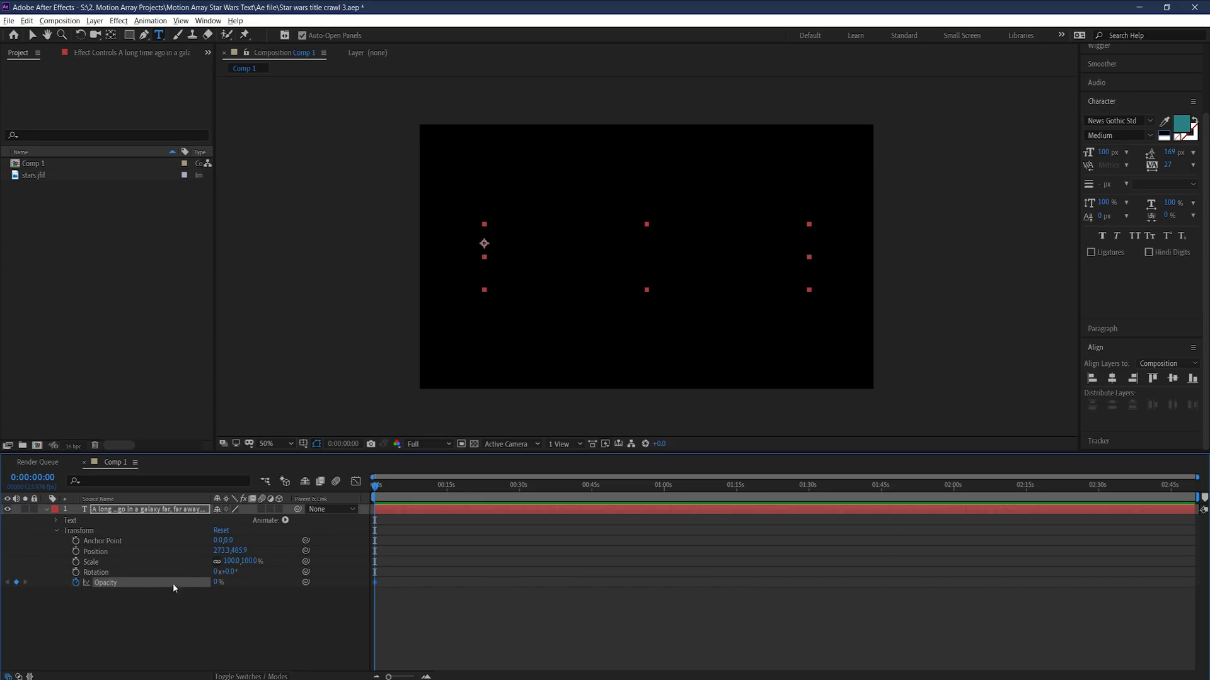
{"action": "left_click_drag", "start_coordinate": [375, 485], "coordinate": [390, 485]}
{"action": "left_click_drag", "start_coordinate": [215, 583], "coordinate": [277, 584]}
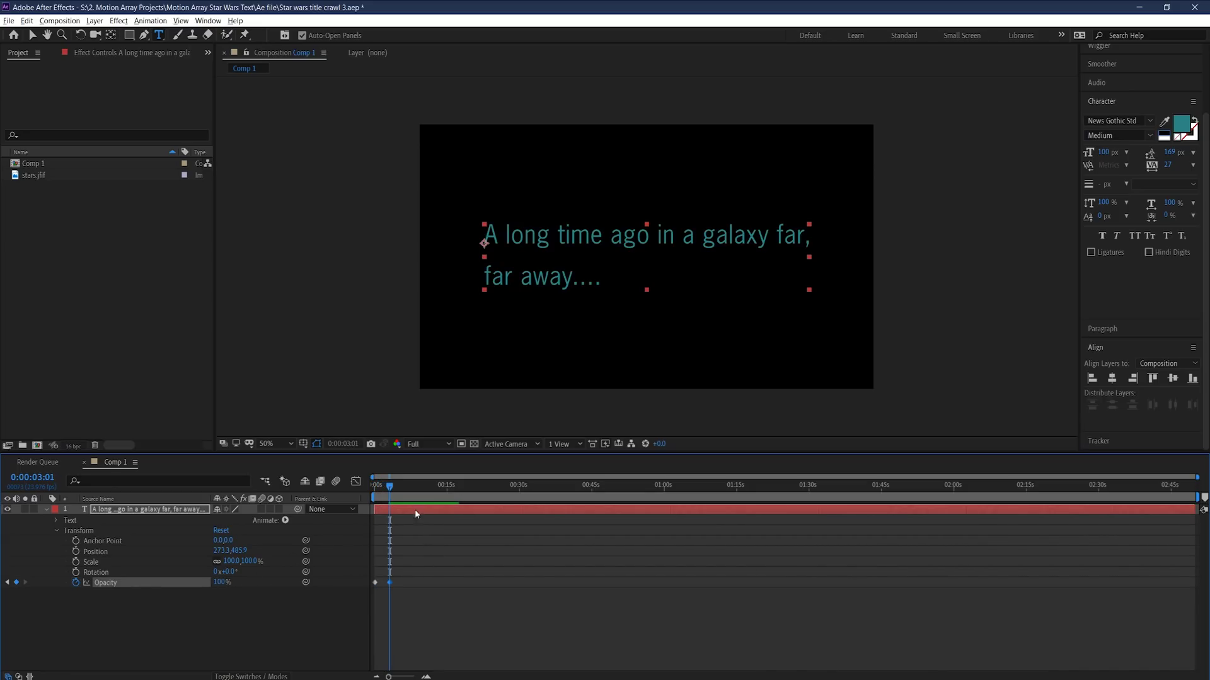
- Fade the intro text out with opacity keyframes at 100% around 17 seconds and 0% at 0:00:20:14, and scrub through the animation
{"action": "left_click_drag", "start_coordinate": [401, 482], "coordinate": [475, 486]}
{"action": "left_click_drag", "start_coordinate": [217, 583], "coordinate": [39, 591]}
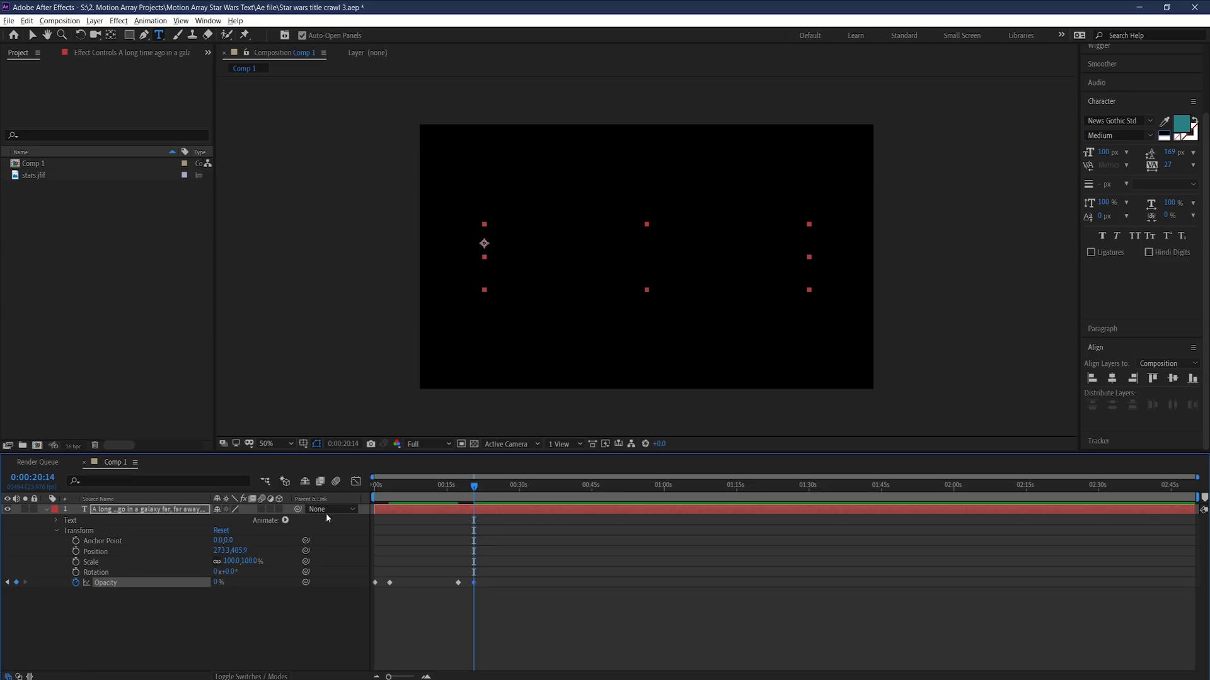
{"action": "left_click_drag", "start_coordinate": [377, 488], "coordinate": [490, 494]}
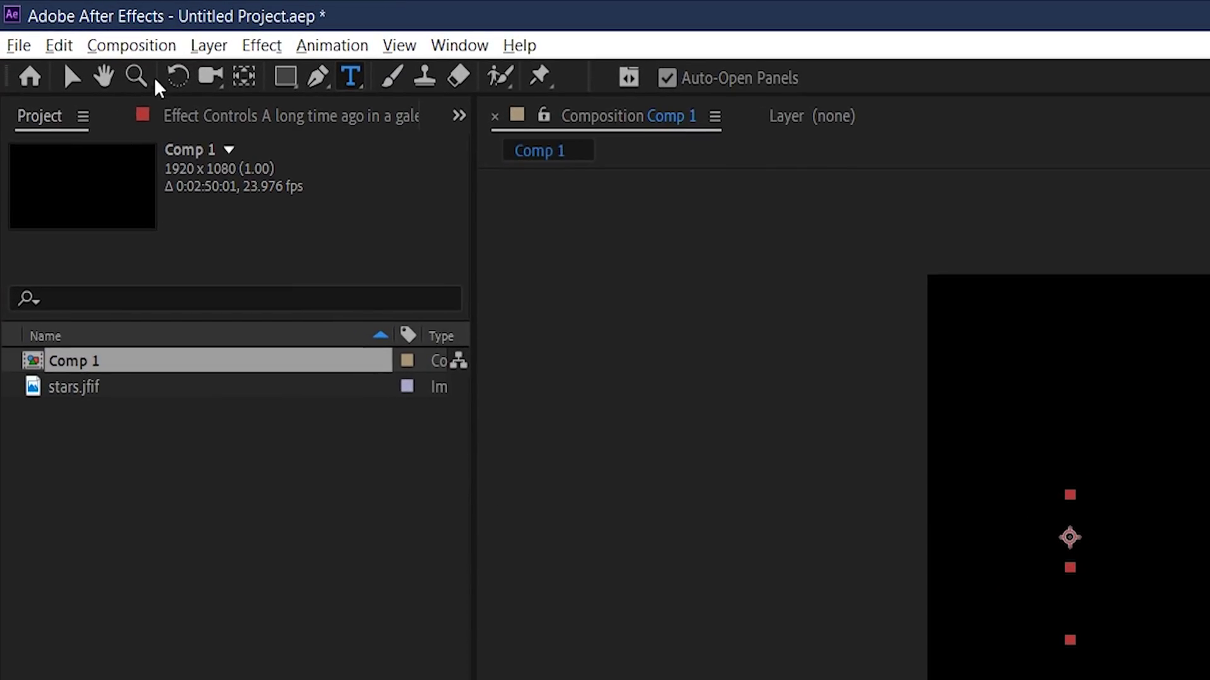
- Create a new 1920 x 1080 composition named Star Wars Main Comp
{"action": "left_click", "coordinate": [59, 21]}
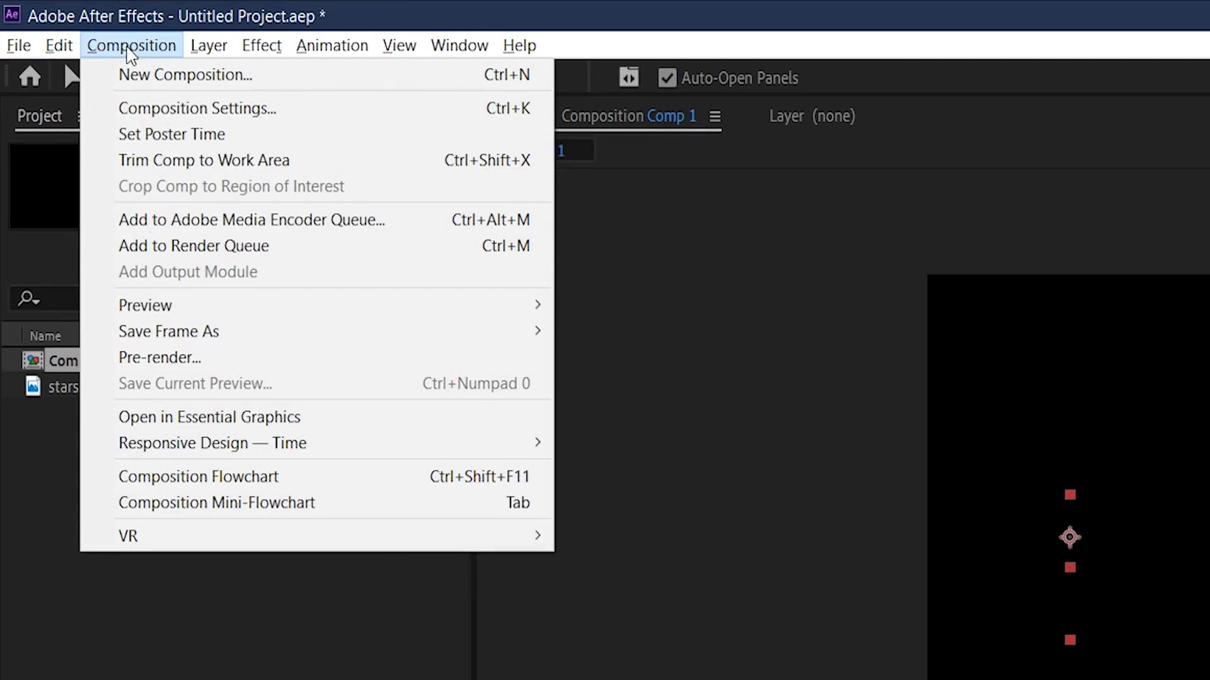
{"action": "left_click", "coordinate": [152, 75]}
{"action": "type", "text": "Star Wars Main Comp"}
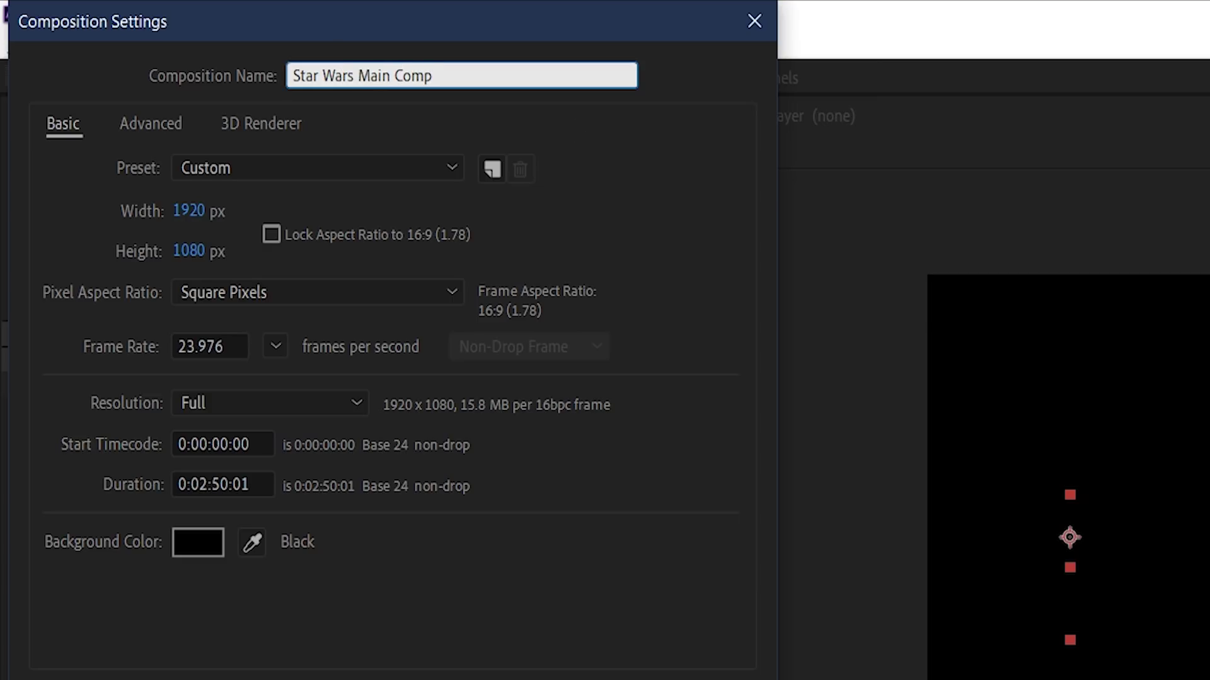
{"action": "key", "text": "Return"}
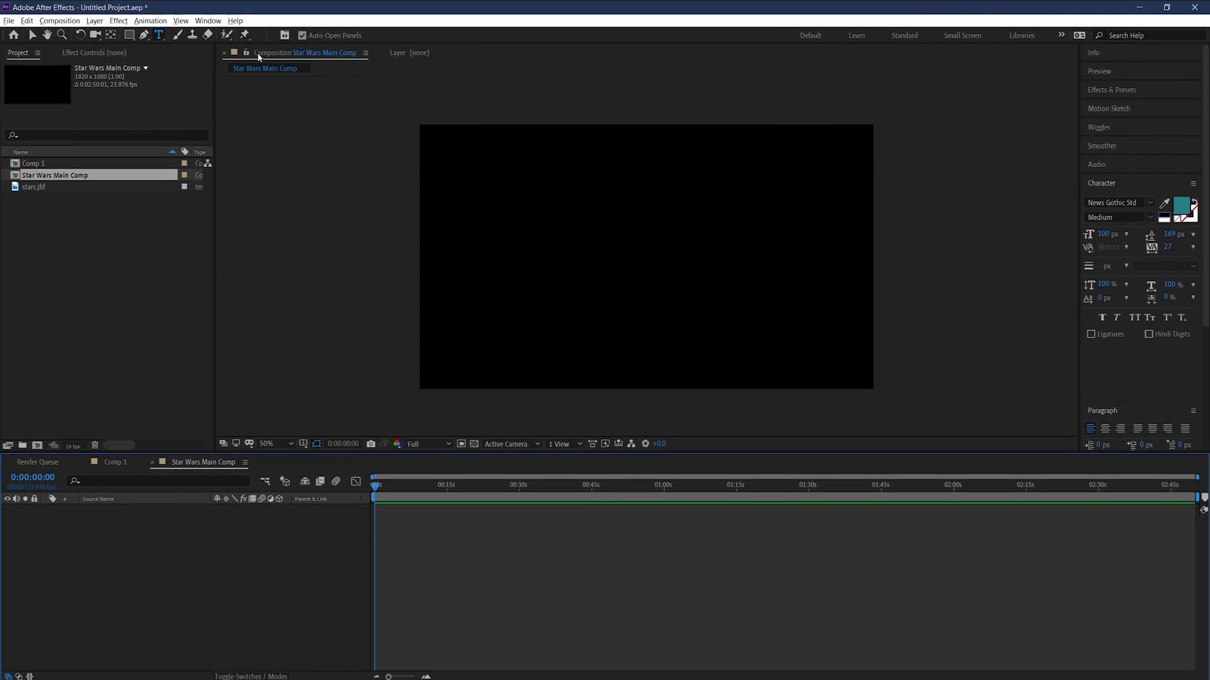
- Add stars.jfif to Star Wars Main Comp as a layer and scale it up to cover the whole frame
{"action": "left_click", "coordinate": [31, 186]}
{"action": "key", "text": "v"}
{"action": "left_click_drag", "start_coordinate": [33, 191], "coordinate": [122, 580]}
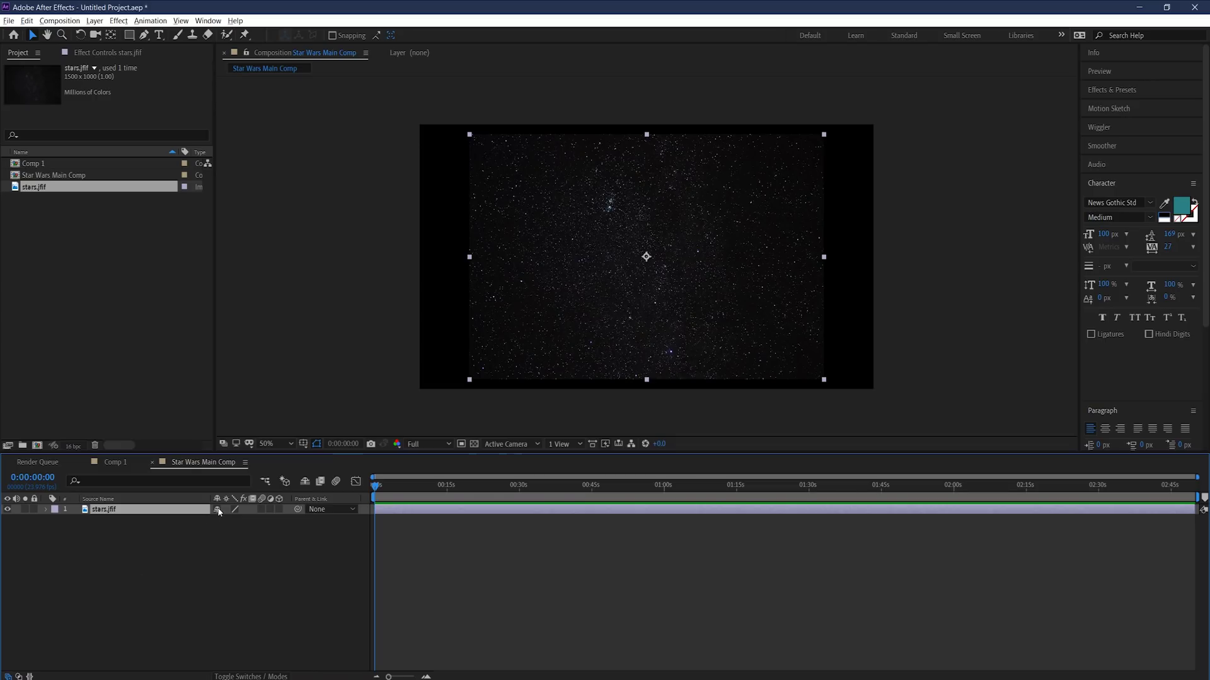
{"action": "left_click_drag", "start_coordinate": [470, 382], "coordinate": [406, 417]}
{"action": "left_click", "coordinate": [479, 580]}
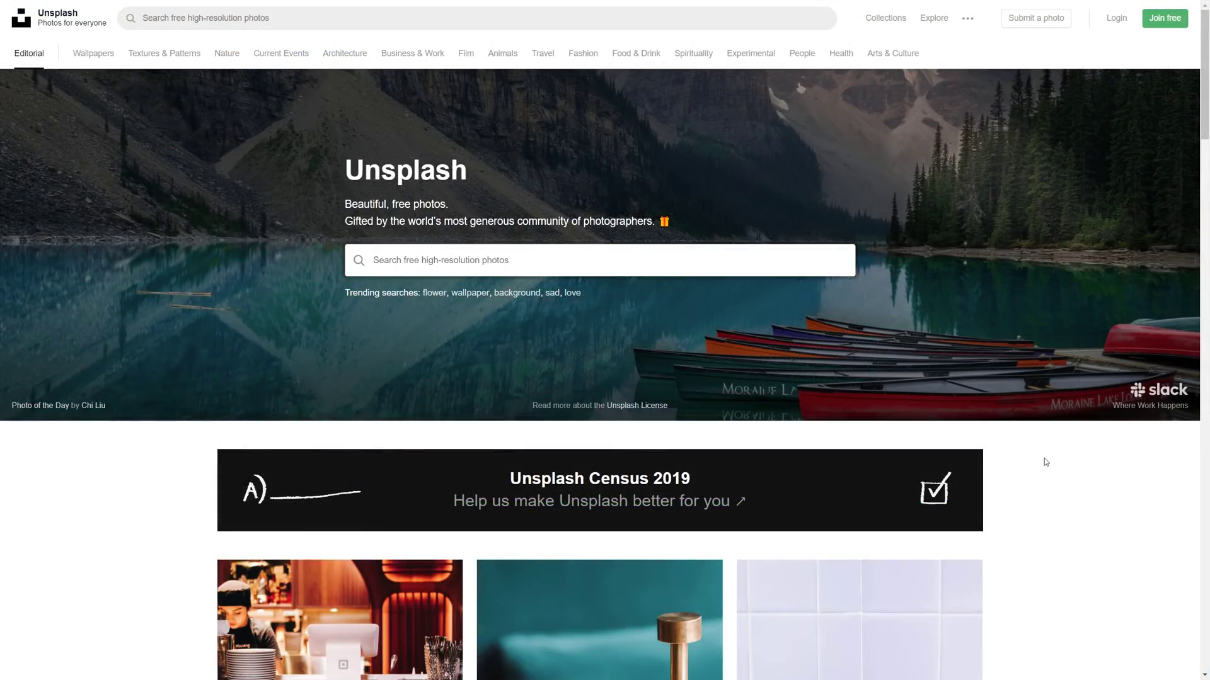
- Switch to Unsplash, search for "stars" and browse the photo results
{"action": "type", "text": "stars"}
{"action": "key", "text": "Return"}
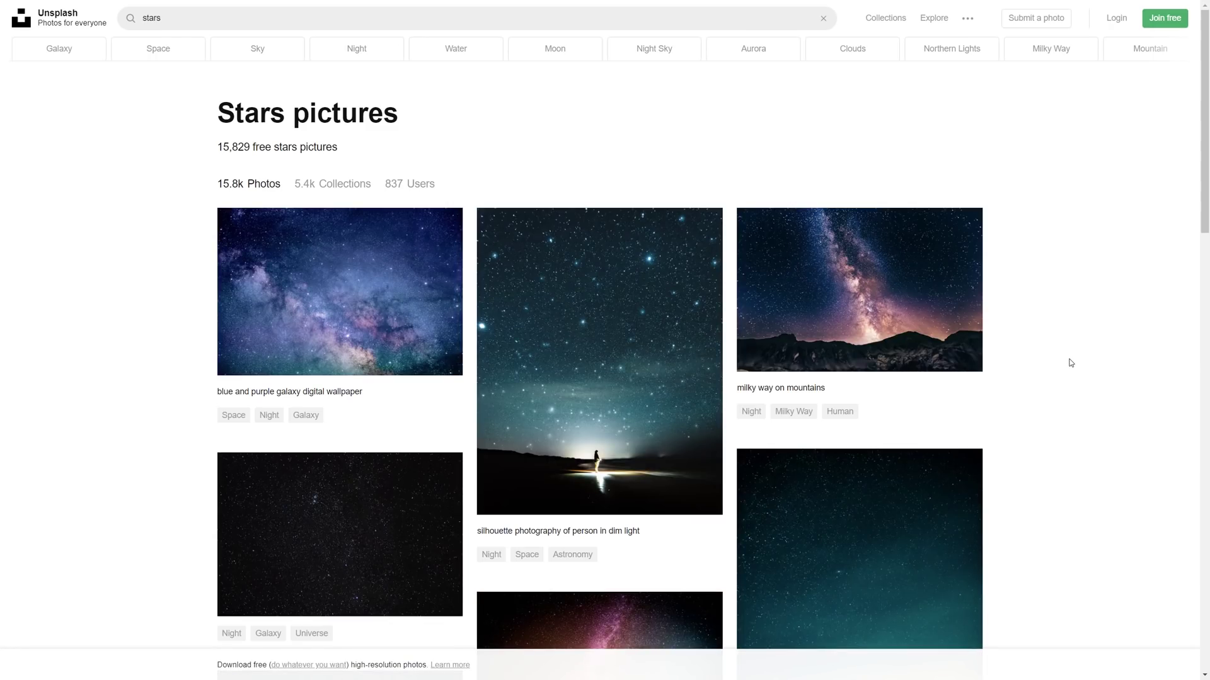
{"action": "scroll", "coordinate": [1183, 123], "scroll_direction": "down", "scroll_amount": 2}
{"action": "scroll", "coordinate": [1182, 122], "scroll_direction": "down", "scroll_amount": 3}
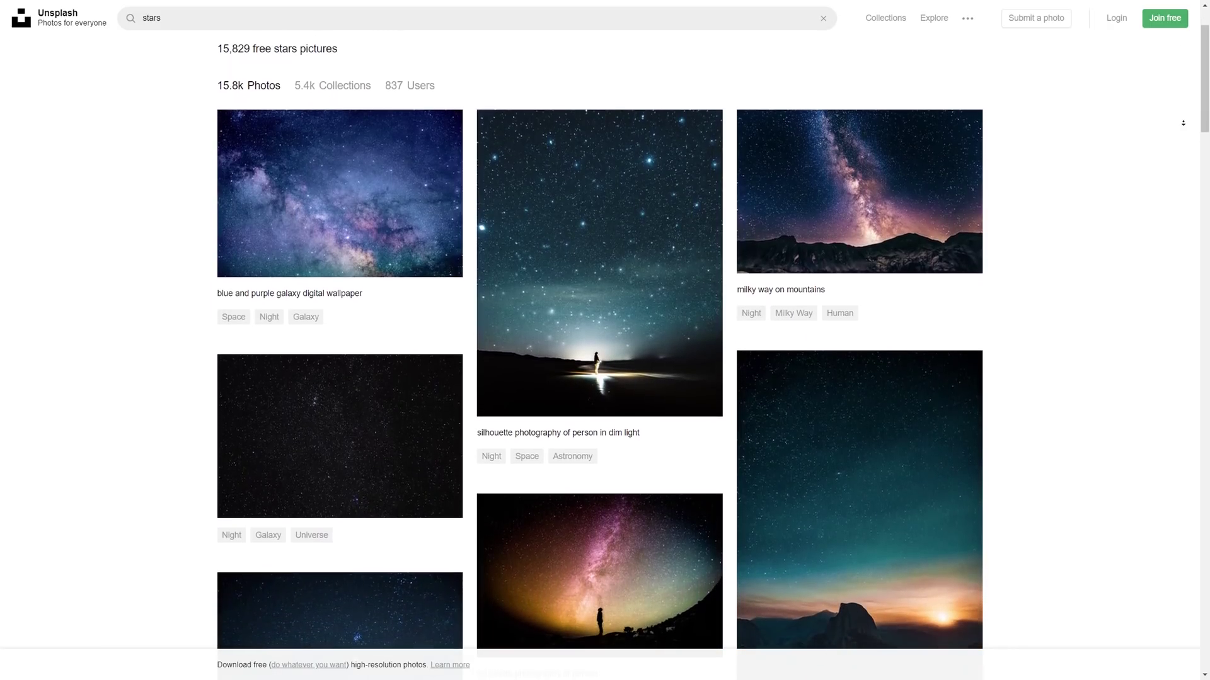
{"action": "scroll", "coordinate": [1183, 123], "scroll_direction": "down", "scroll_amount": 1}
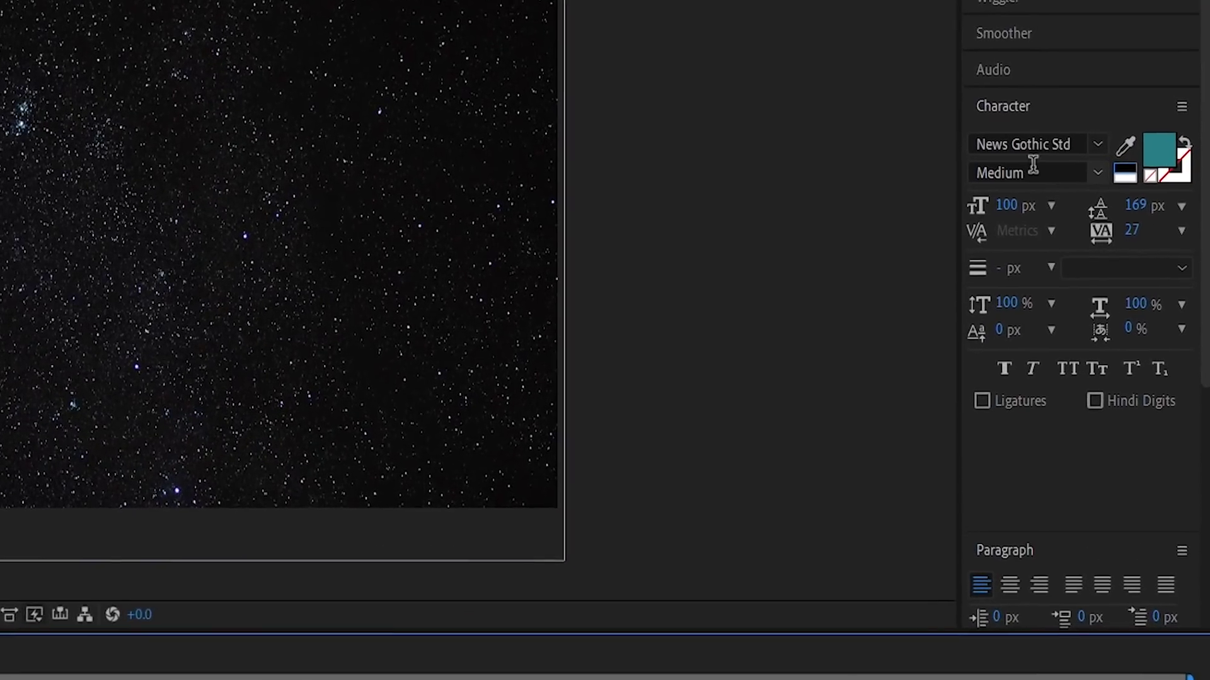
- Switch back to After Effects and add the two-line title STAR WARS over the stars in the Star Jedi Rounded font
{"action": "left_click", "coordinate": [1119, 200]}
{"action": "type", "text": "star"}
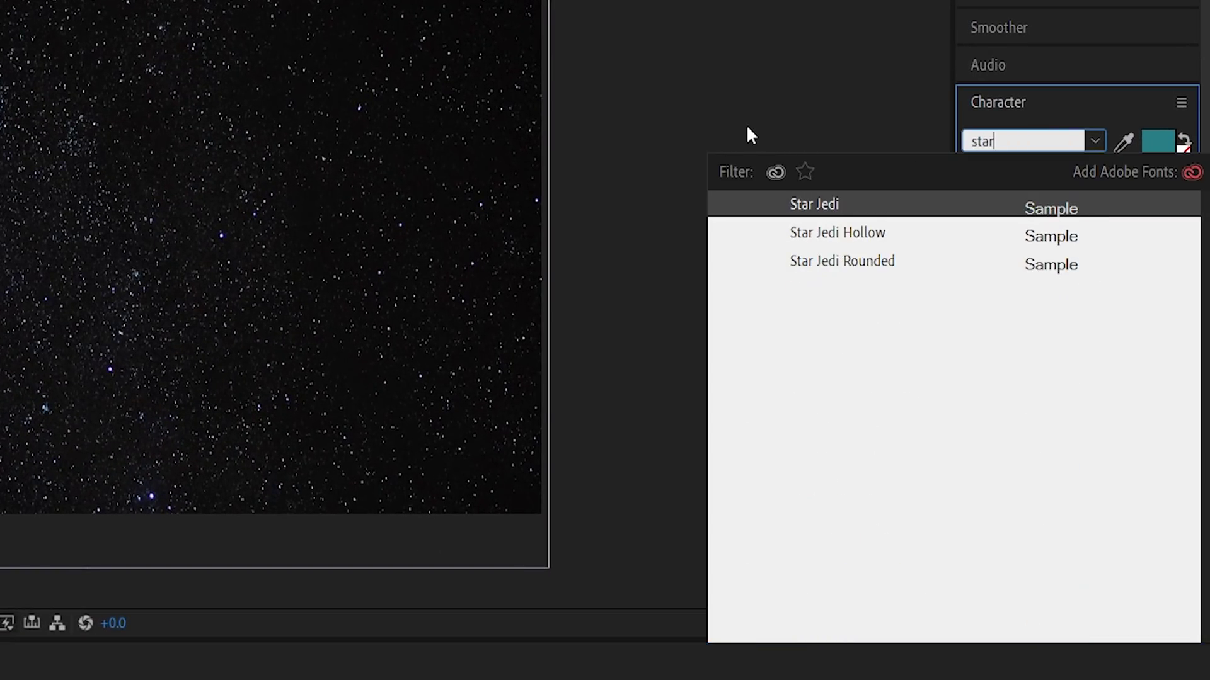
{"action": "left_click", "coordinate": [822, 262]}
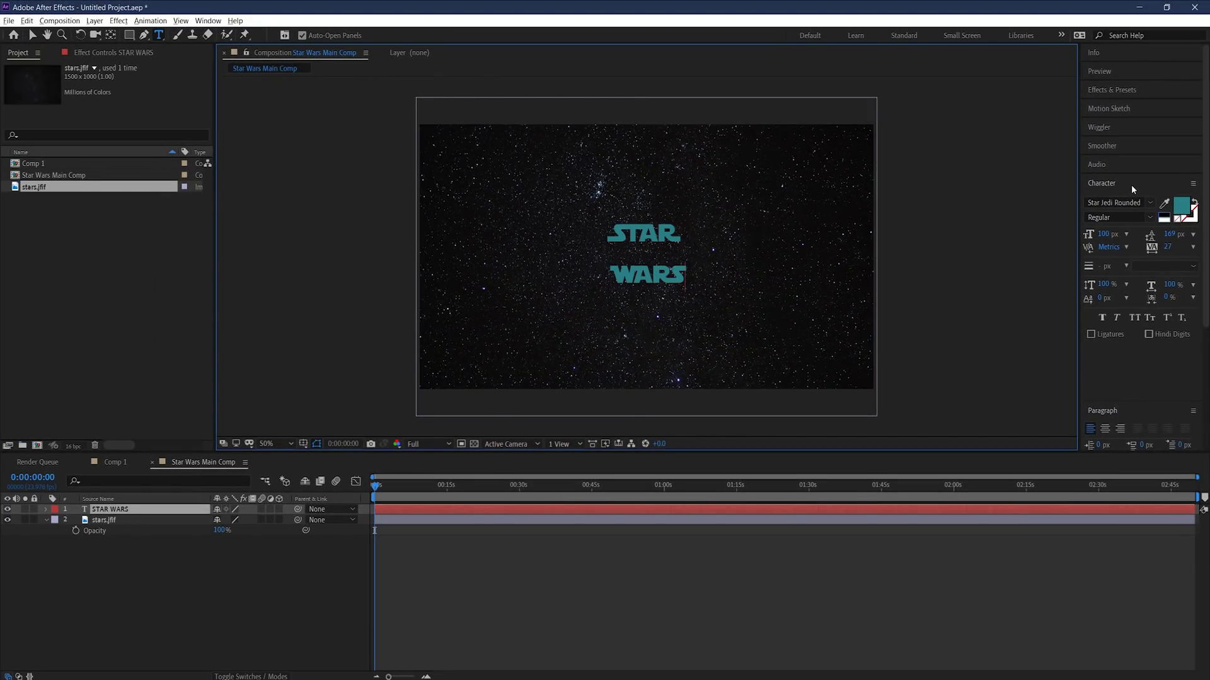
- Set the STAR WARS title's font size to 212 px and centre it horizontally and vertically in the composition
{"action": "key", "text": "ctrl+a"}
{"action": "left_click_drag", "start_coordinate": [1104, 234], "coordinate": [1171, 235]}
{"action": "scroll", "coordinate": [1170, 234], "scroll_direction": "down", "scroll_amount": 2}
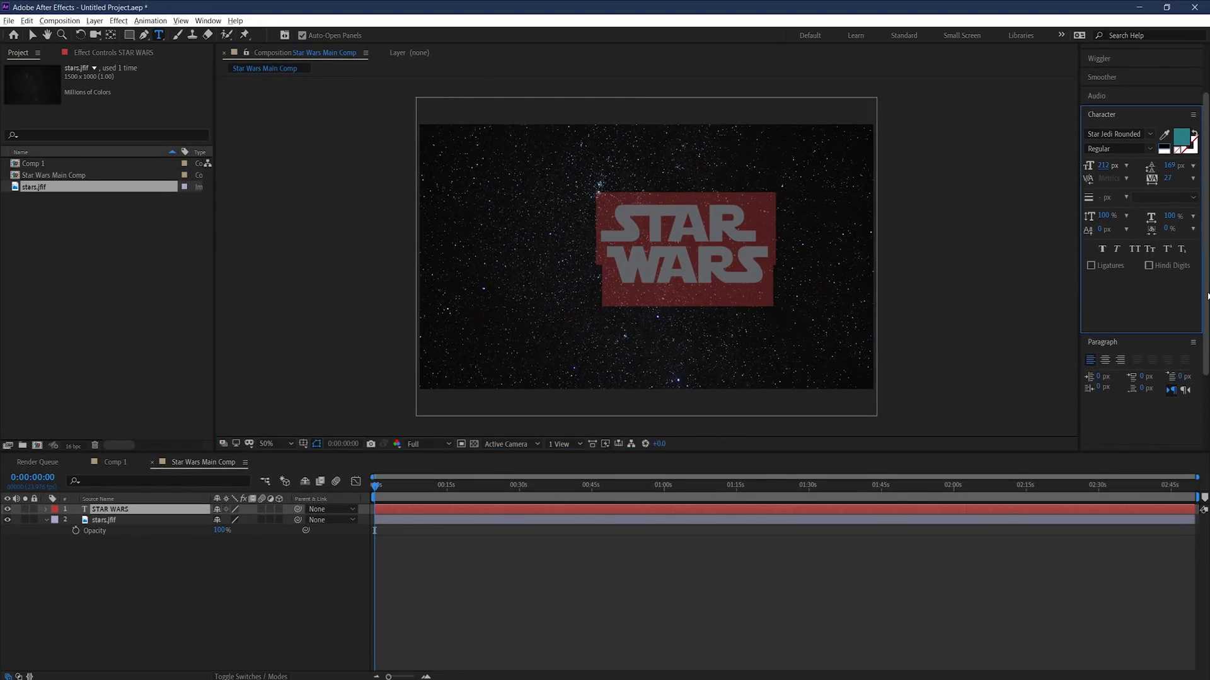
{"action": "left_click", "coordinate": [1110, 342]}
{"action": "left_click", "coordinate": [1112, 391]}
{"action": "left_click", "coordinate": [1172, 391]}
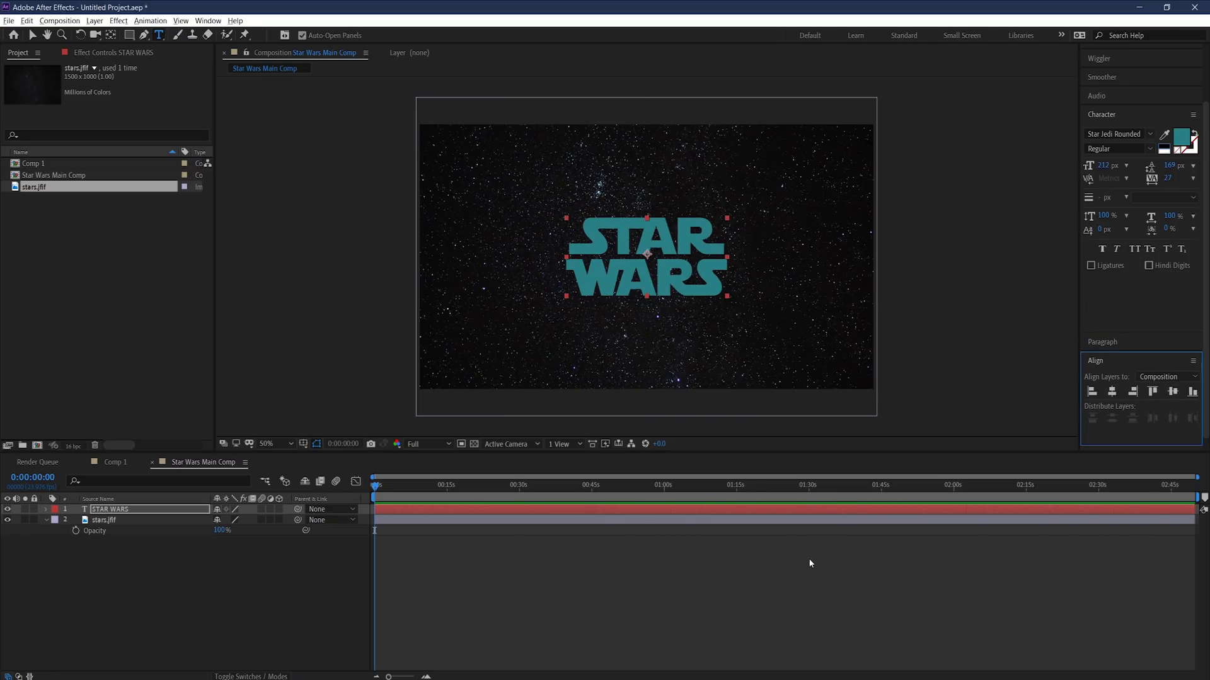
- Swap the STAR WARS title's fill and stroke, leaving an outline only, and set the stroke colour to F2BD1D
{"action": "left_click", "coordinate": [607, 507]}
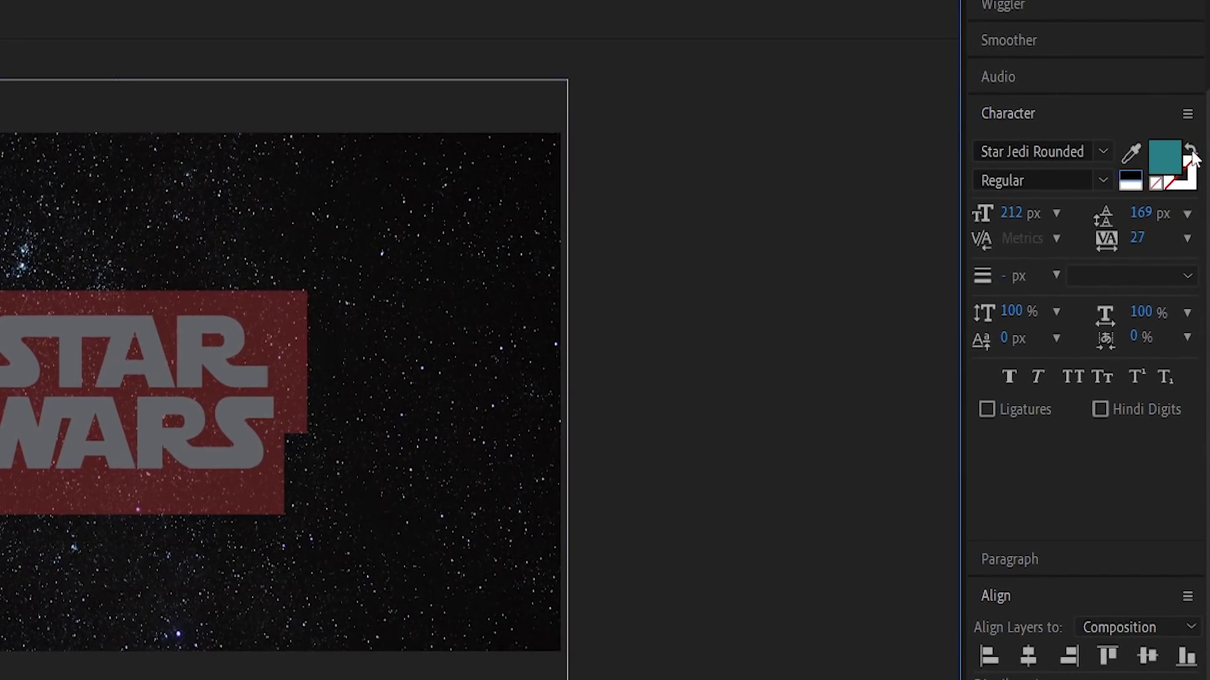
{"action": "left_click", "coordinate": [1190, 149]}
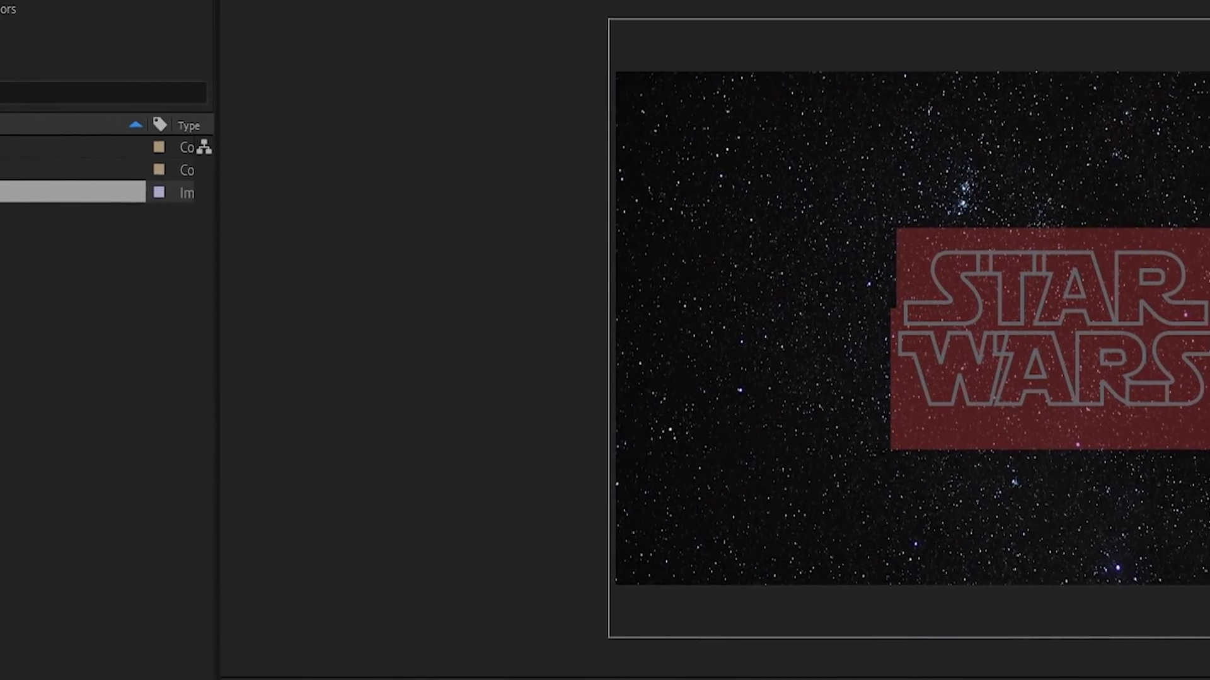
{"action": "left_click", "coordinate": [1171, 181]}
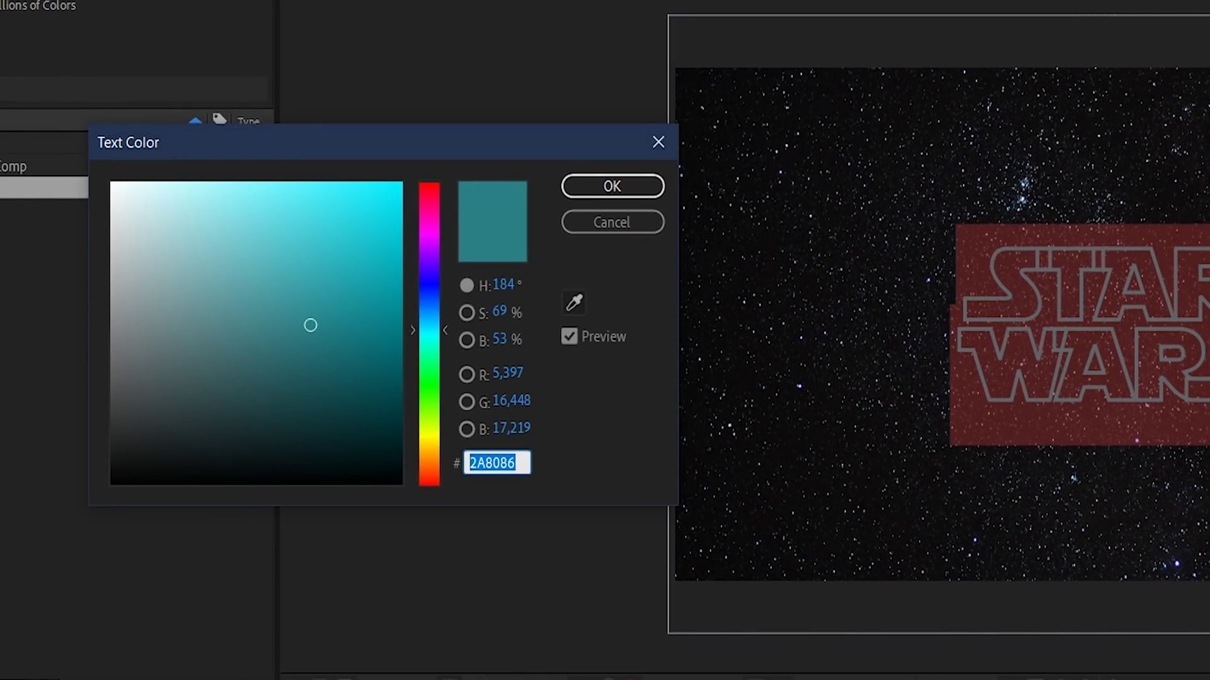
{"action": "type", "text": "F2"}
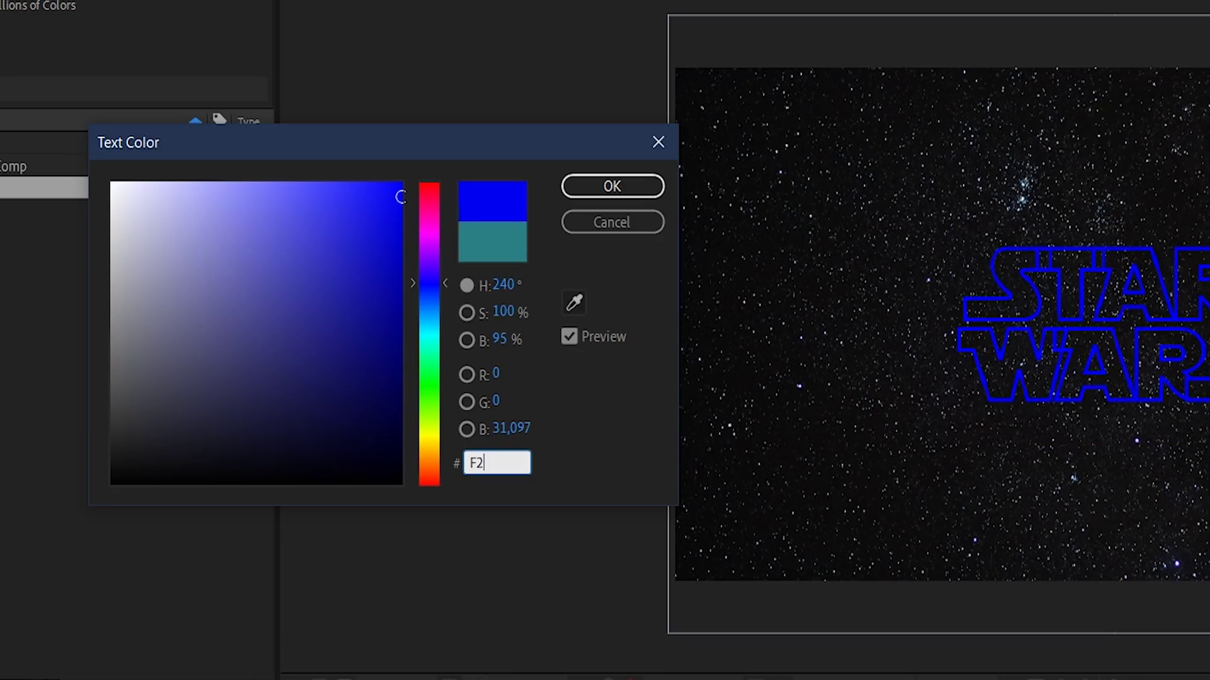
{"action": "type", "text": "BD1D"}
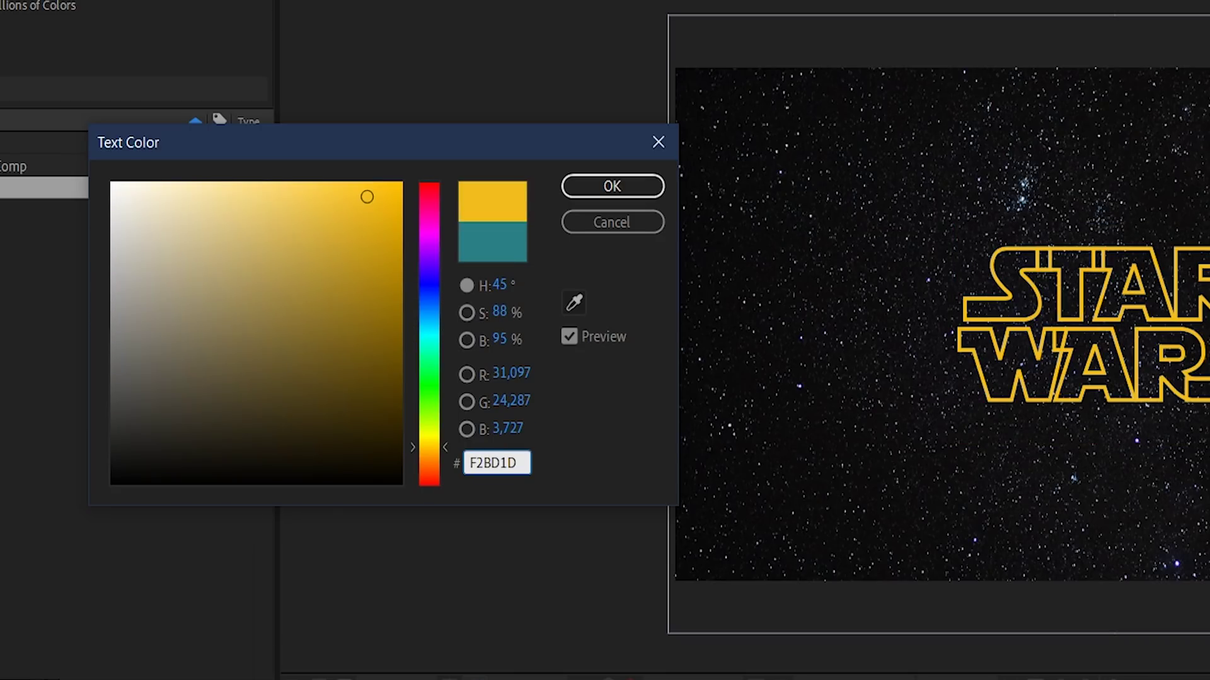
{"action": "key", "text": "Return"}
- Hide the overlapping letter outlines with Subtract masks between S and T, between W and A, and under the R's leg in WARS
{"action": "scroll", "coordinate": [1057, 271], "scroll_direction": "up", "scroll_amount": 3}
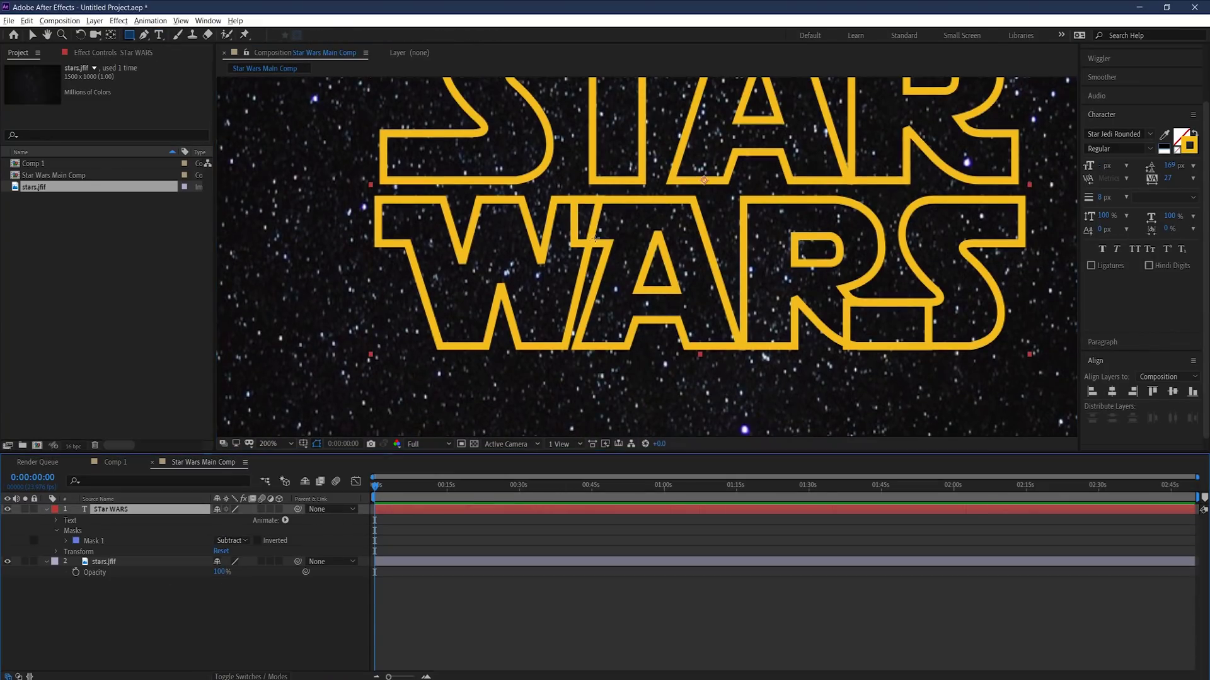
{"action": "key", "text": "ctrl+t"}
{"action": "scroll", "coordinate": [691, 388], "scroll_direction": "up", "scroll_amount": 2}
{"action": "scroll", "coordinate": [669, 320], "scroll_direction": "down", "scroll_amount": 2}
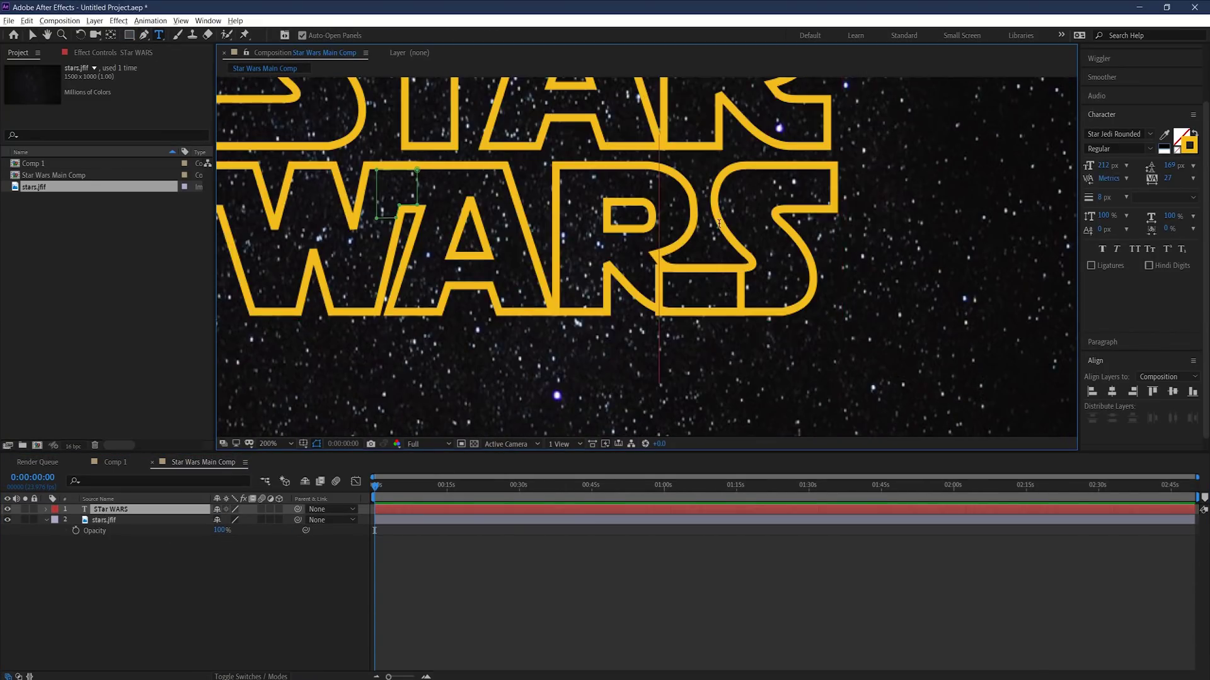
{"action": "scroll", "coordinate": [669, 320], "scroll_direction": "up", "scroll_amount": 1}
{"action": "left_click", "coordinate": [111, 509]}
{"action": "key", "text": "g"}
{"action": "left_click", "coordinate": [635, 352]}
{"action": "left_click_drag", "start_coordinate": [699, 377], "coordinate": [750, 386]}
{"action": "left_click", "coordinate": [634, 351]}
- Mask out the box-shaped overlap between the R and S of WARS with a fourth mask
{"action": "left_click", "coordinate": [843, 349]}
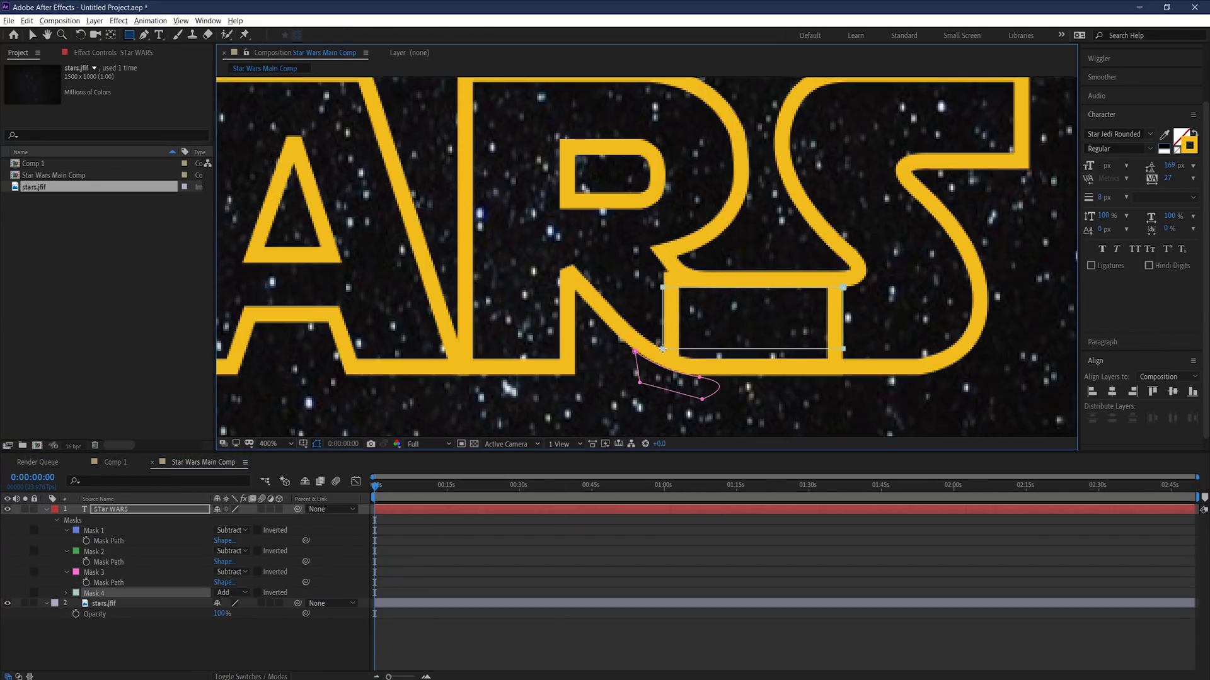
{"action": "left_click_drag", "start_coordinate": [677, 287], "coordinate": [685, 301]}
{"action": "key", "text": "v"}
{"action": "left_click", "coordinate": [189, 649]}
{"action": "left_click", "coordinate": [110, 509]}
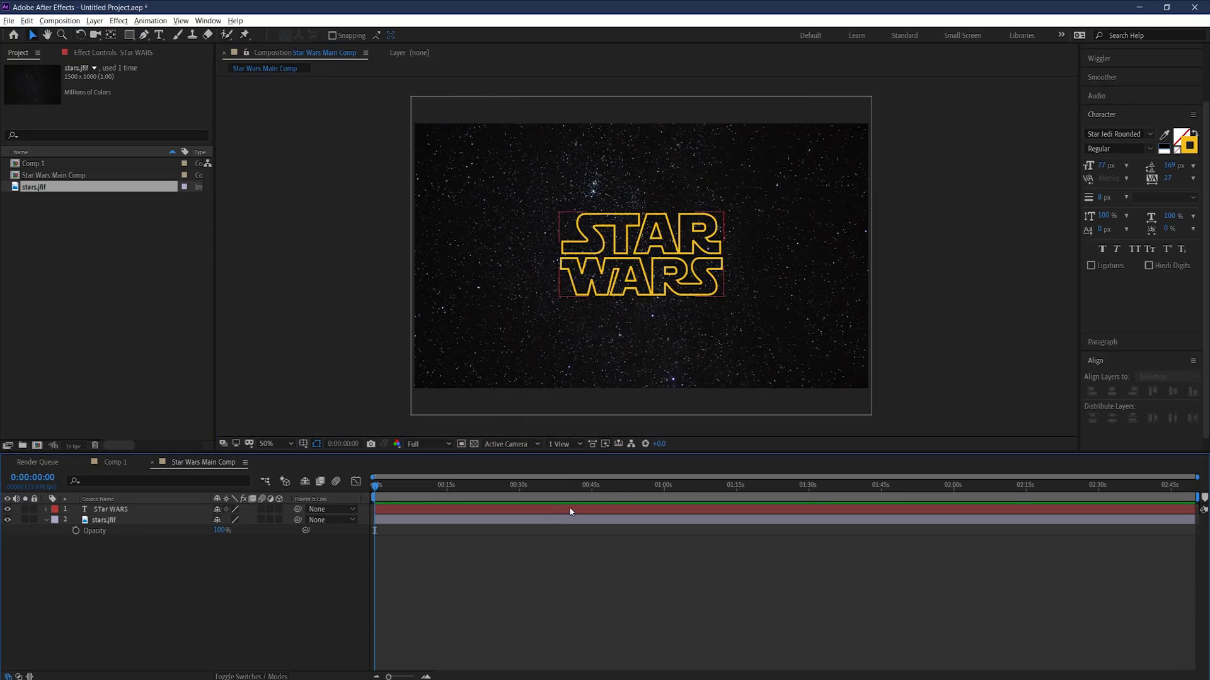
- Pre-compose the title text layer as a new composition named STAR WARS TITLE
{"action": "left_click", "coordinate": [570, 510]}
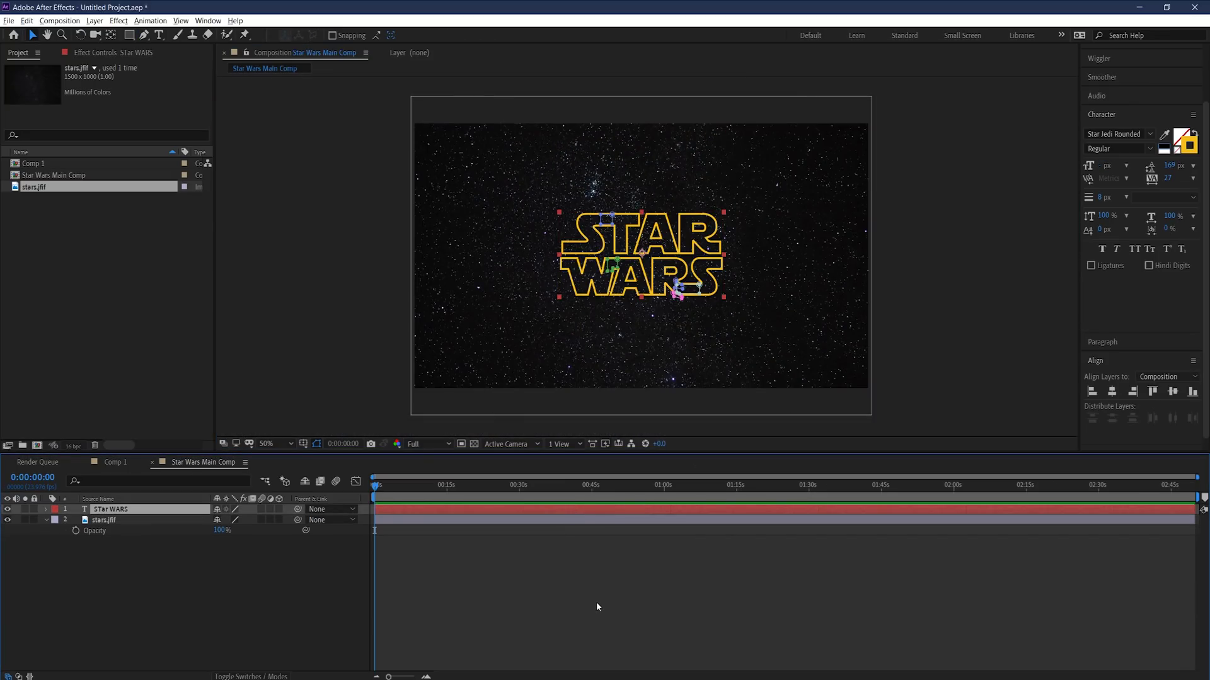
{"action": "left_click", "coordinate": [596, 602]}
{"action": "right_click", "coordinate": [596, 513]}
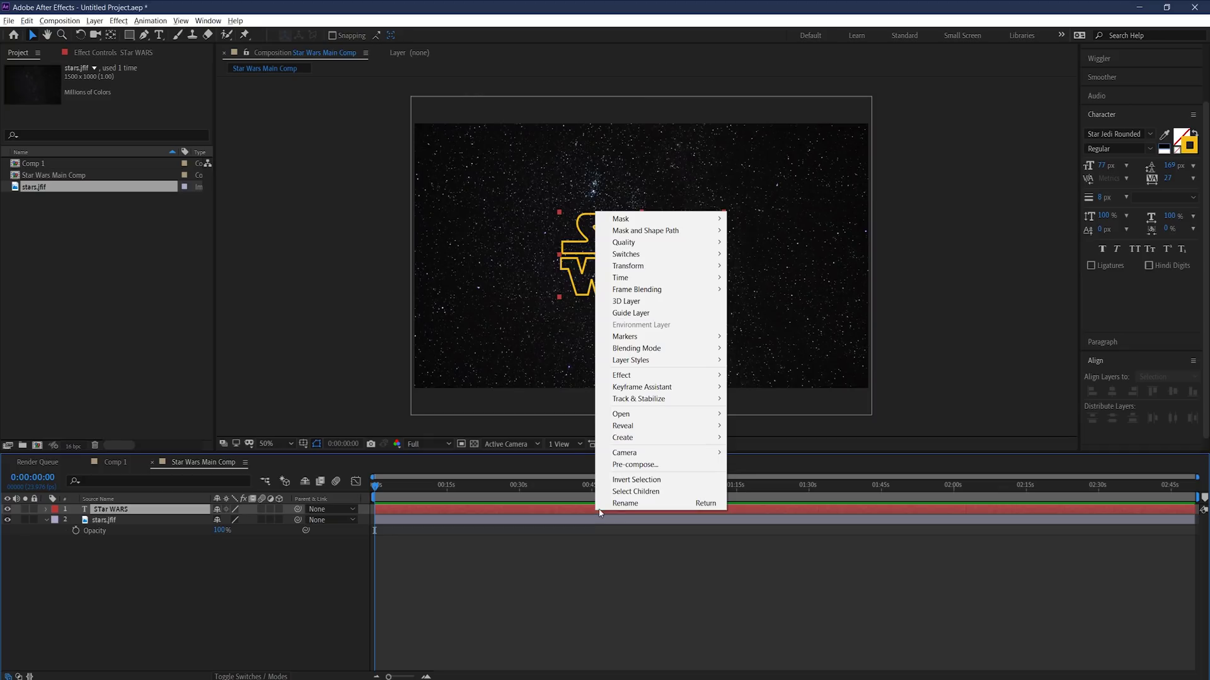
{"action": "left_click", "coordinate": [647, 466]}
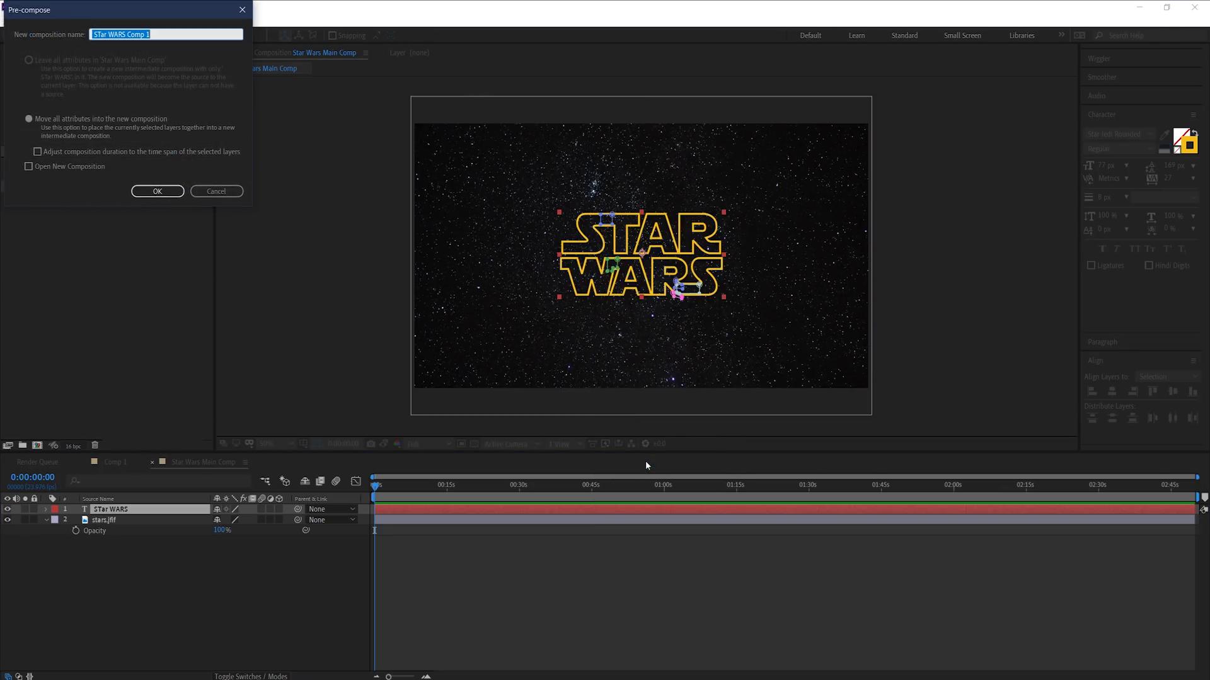
{"action": "type", "text": "STAR WARS TITLE"}
{"action": "key", "text": "Return"}
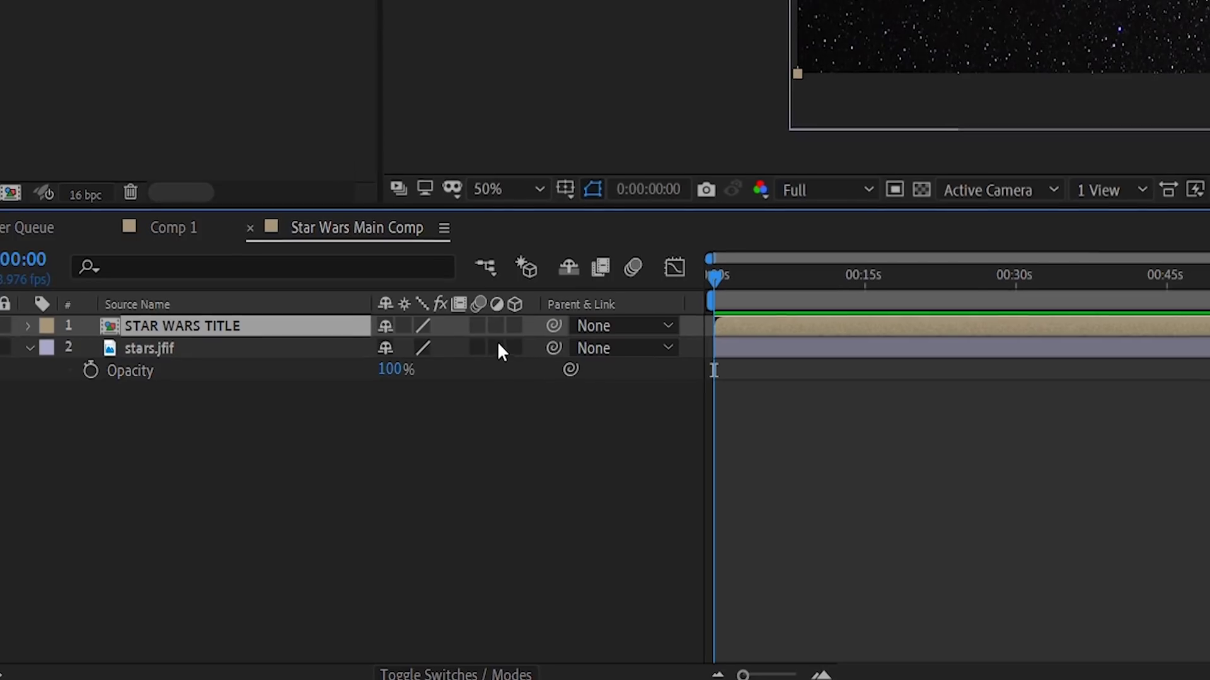
- Make the STAR WARS TITLE layer 3D and bring it towards the camera with Position 960, 546, -1860
{"action": "left_click", "coordinate": [515, 325]}
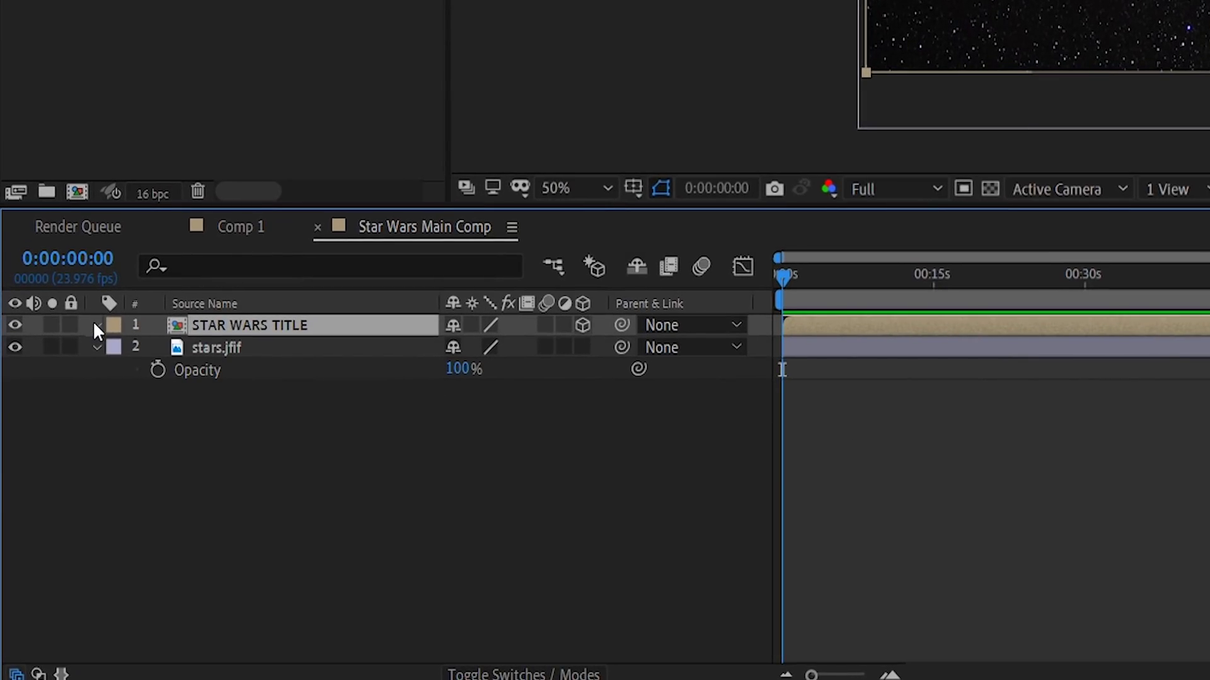
{"action": "left_click", "coordinate": [97, 326]}
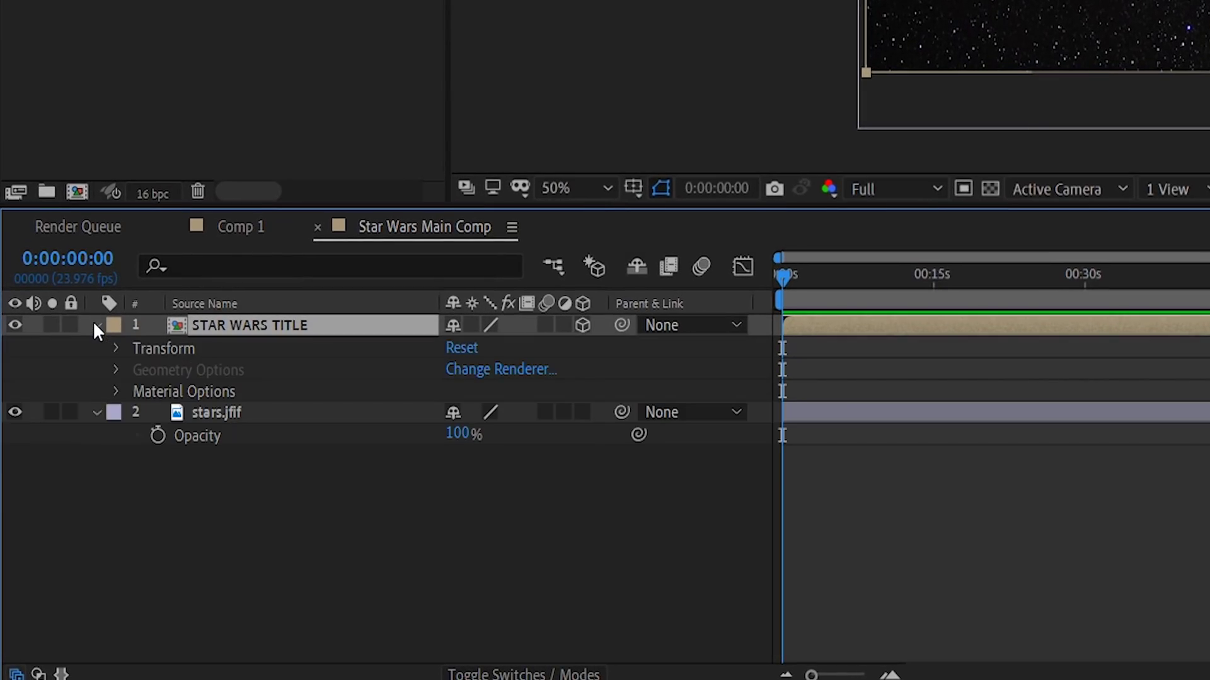
{"action": "left_click", "coordinate": [116, 349]}
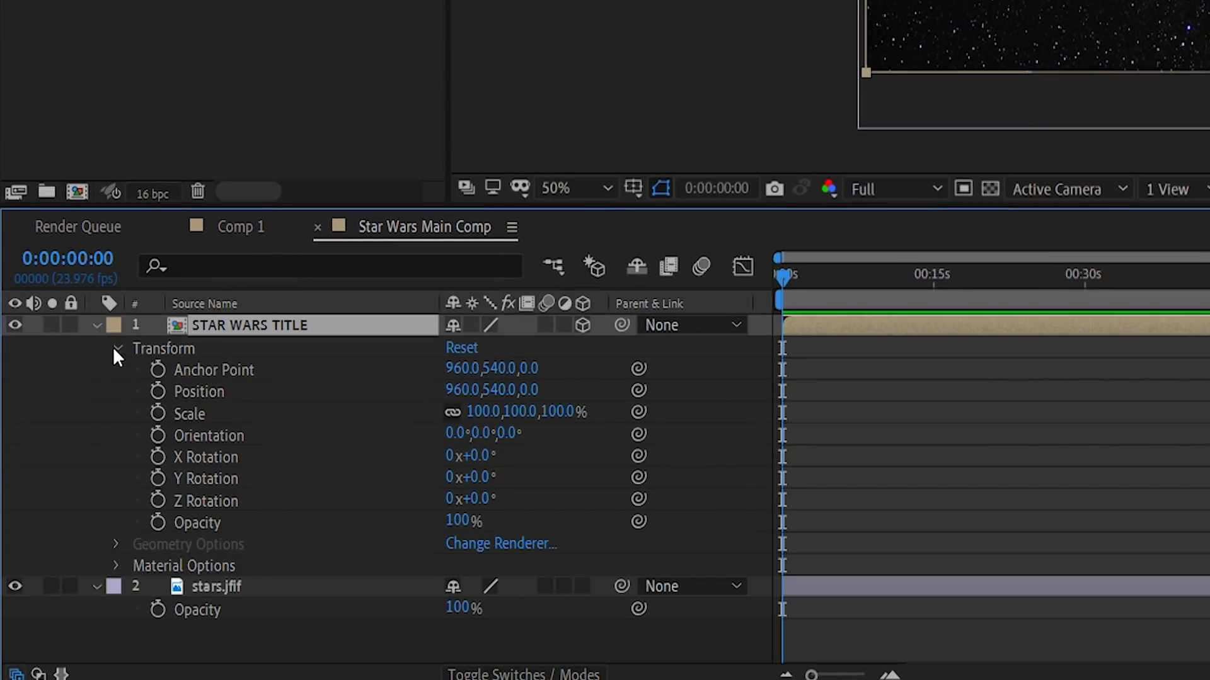
{"action": "left_click", "coordinate": [197, 394]}
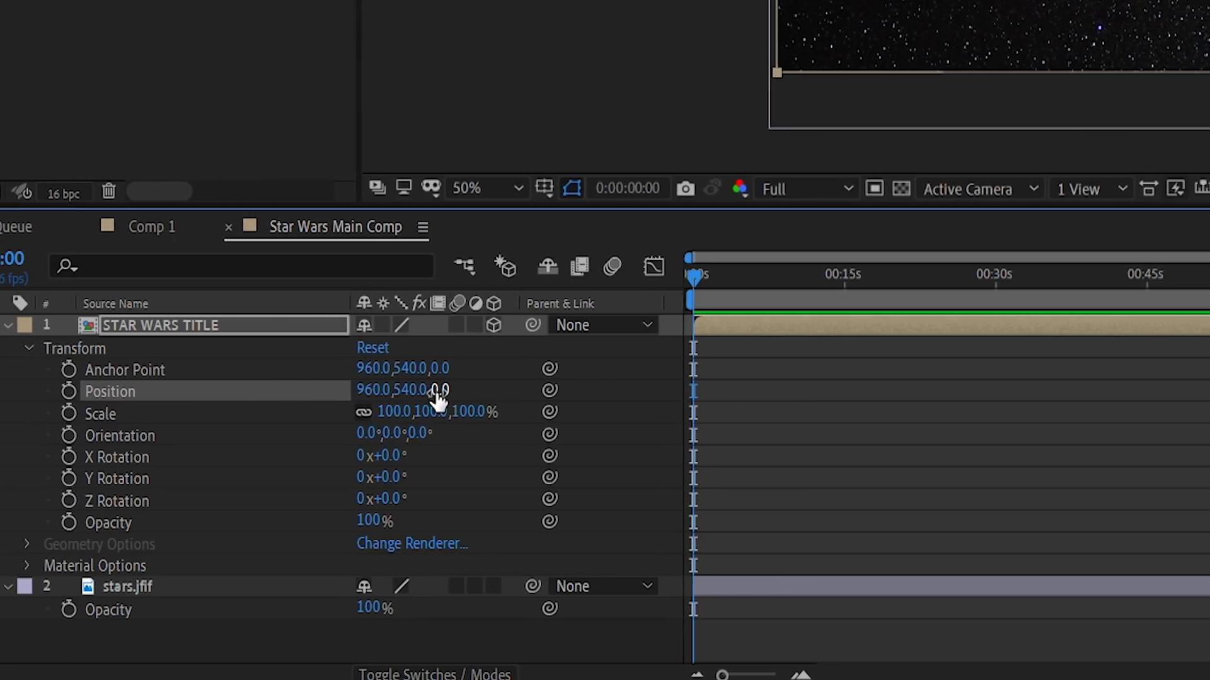
{"action": "left_click_drag", "start_coordinate": [425, 392], "coordinate": [226, 350]}
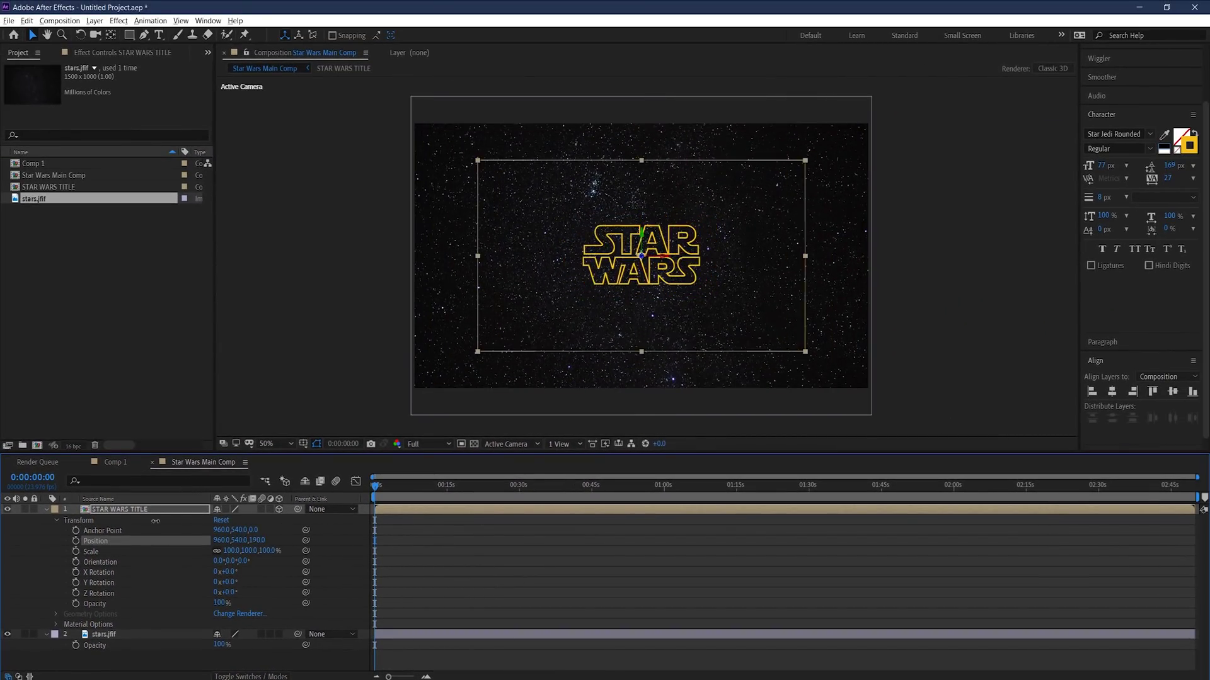
{"action": "left_click_drag", "start_coordinate": [155, 521], "coordinate": [124, 535]}
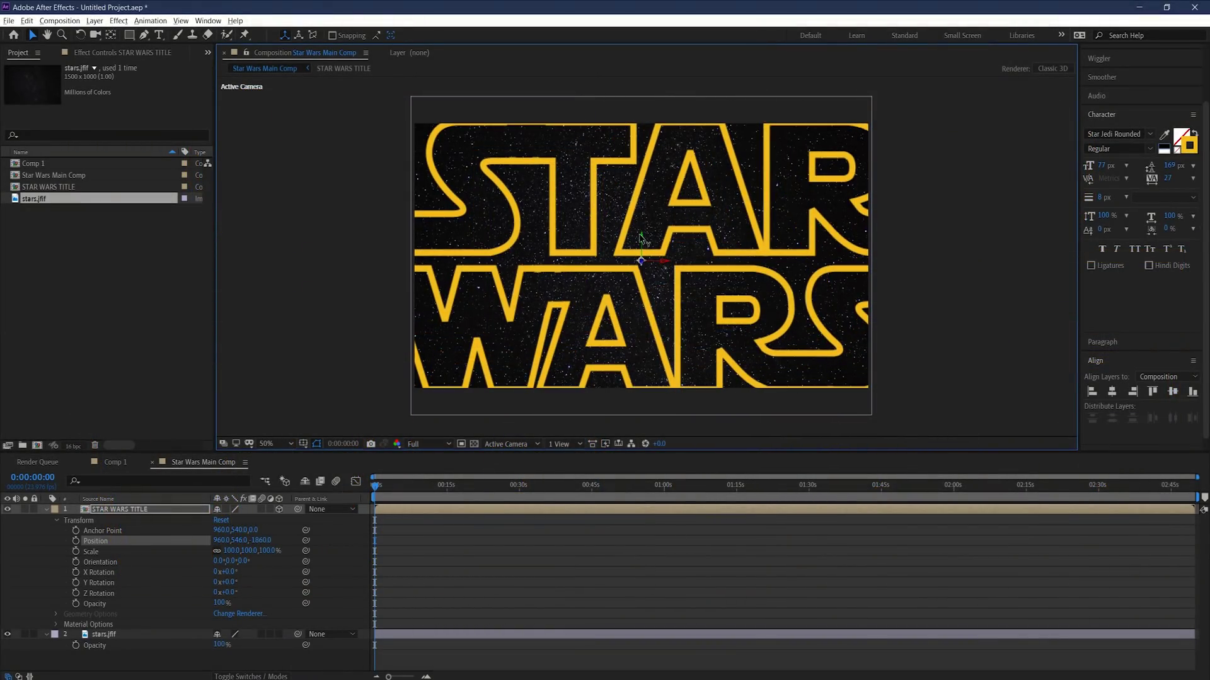
{"action": "key", "text": "space"}
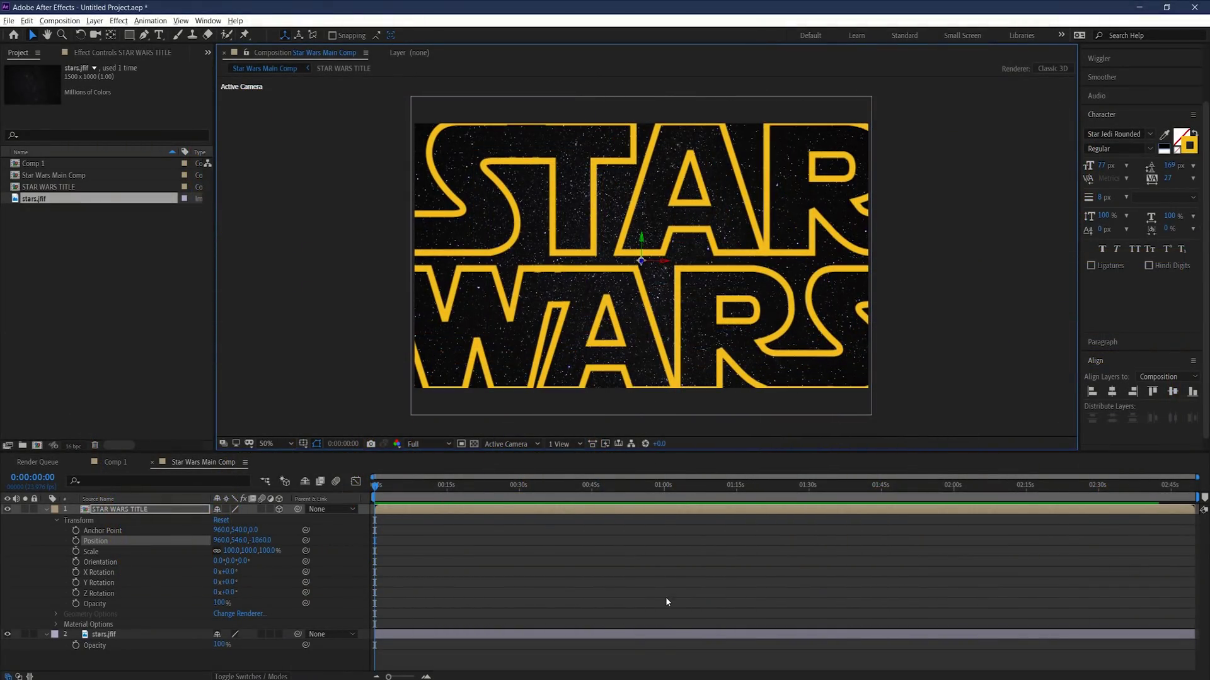
- Animate the title's Position from a keyframe at the start to 960, 546, 10920 at 0:00:11:06 so it recedes
{"action": "left_click", "coordinate": [76, 541]}
{"action": "left_click_drag", "start_coordinate": [377, 485], "coordinate": [429, 485]}
{"action": "left_click_drag", "start_coordinate": [645, 256], "coordinate": [621, 550]}
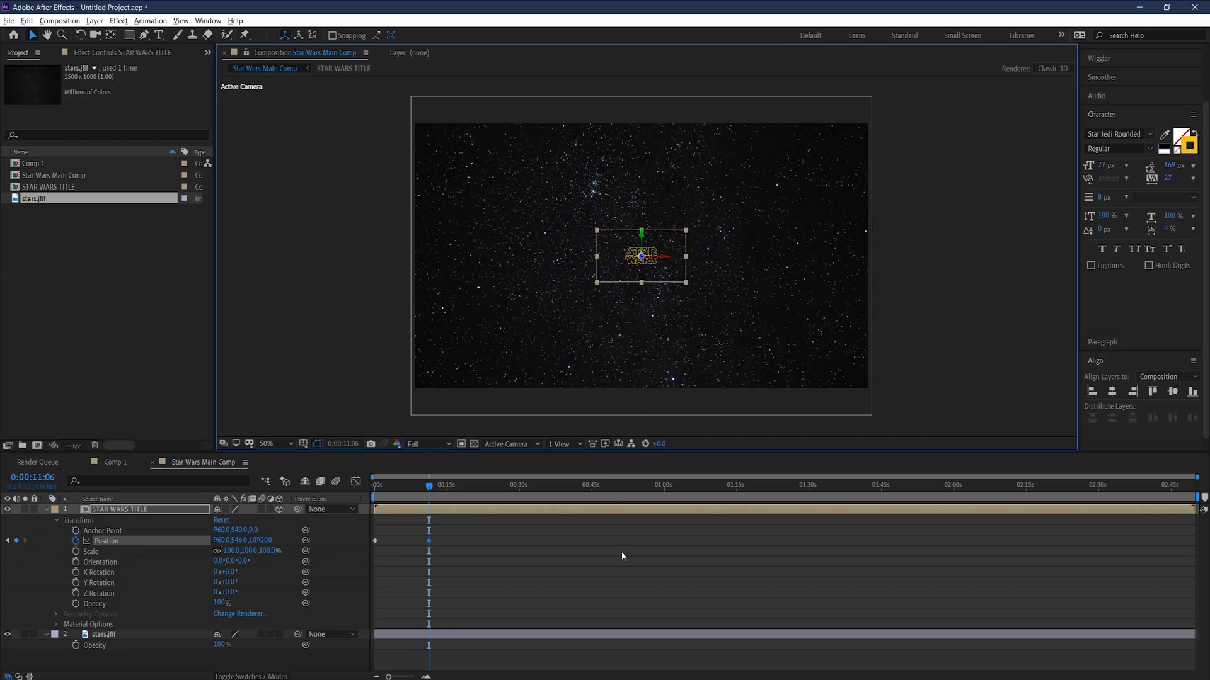
{"action": "left_click", "coordinate": [621, 550]}
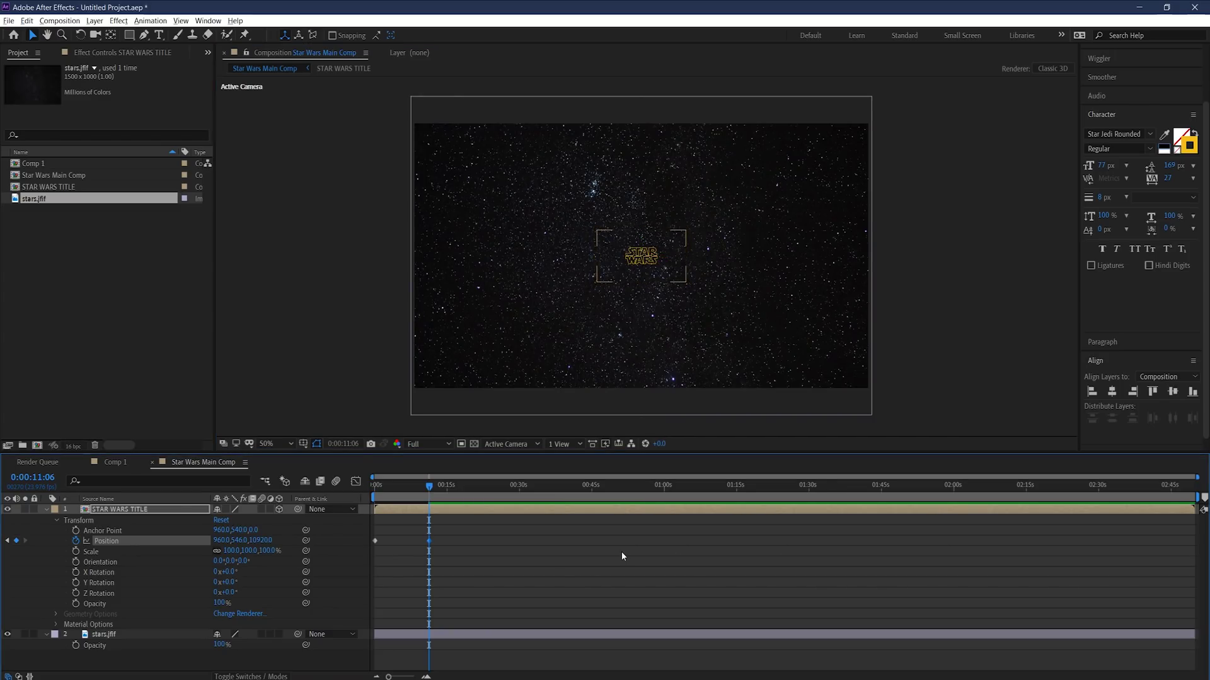
- Preview the title's receding animation from the start of the composition
{"action": "key", "text": "Home"}
{"action": "key", "text": "space"}
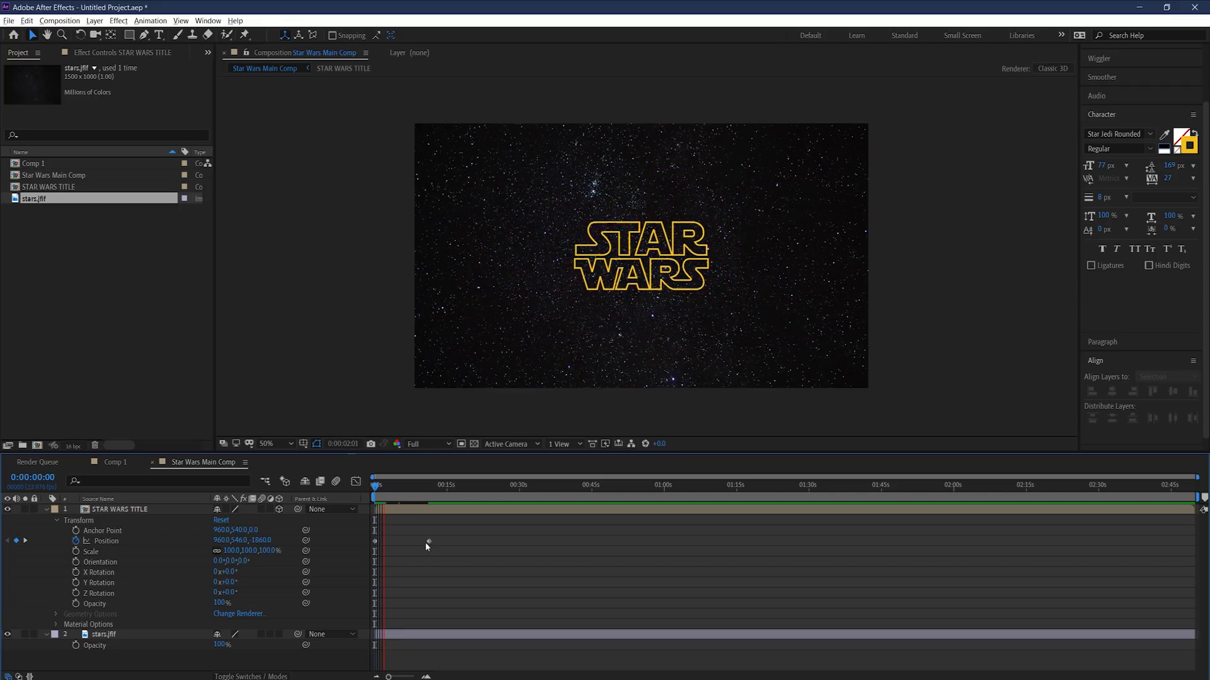
{"action": "mouse_move", "coordinate": [427, 546]}
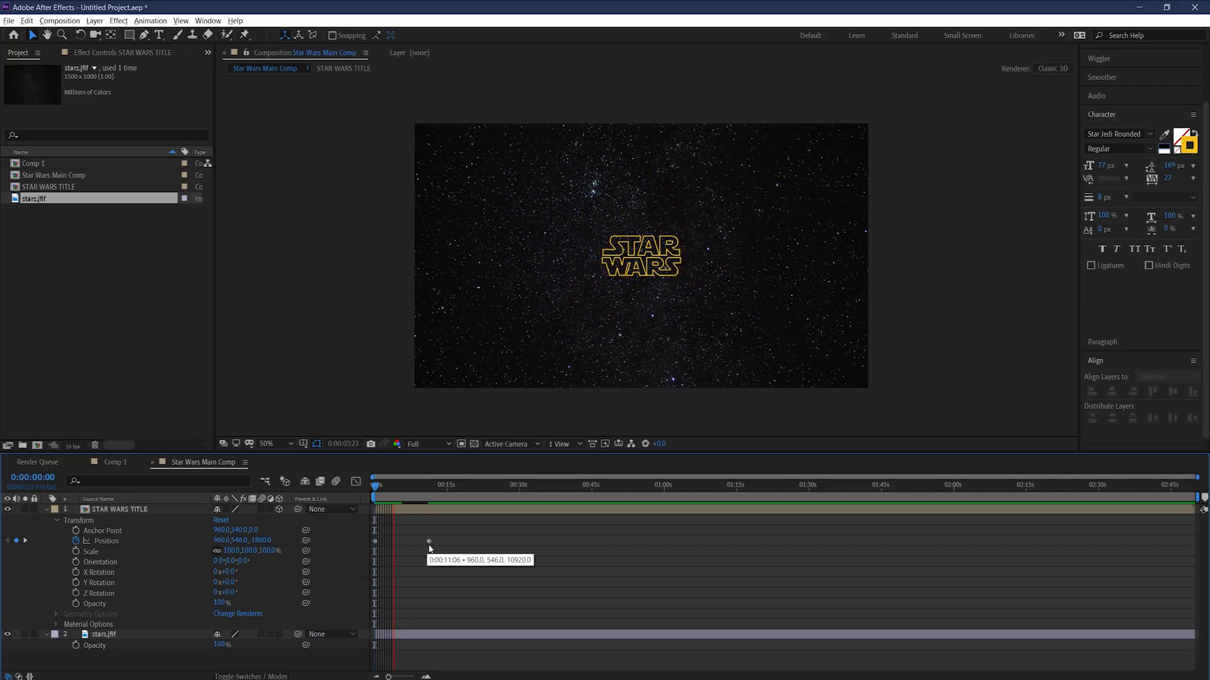
{"action": "key", "text": "space"}
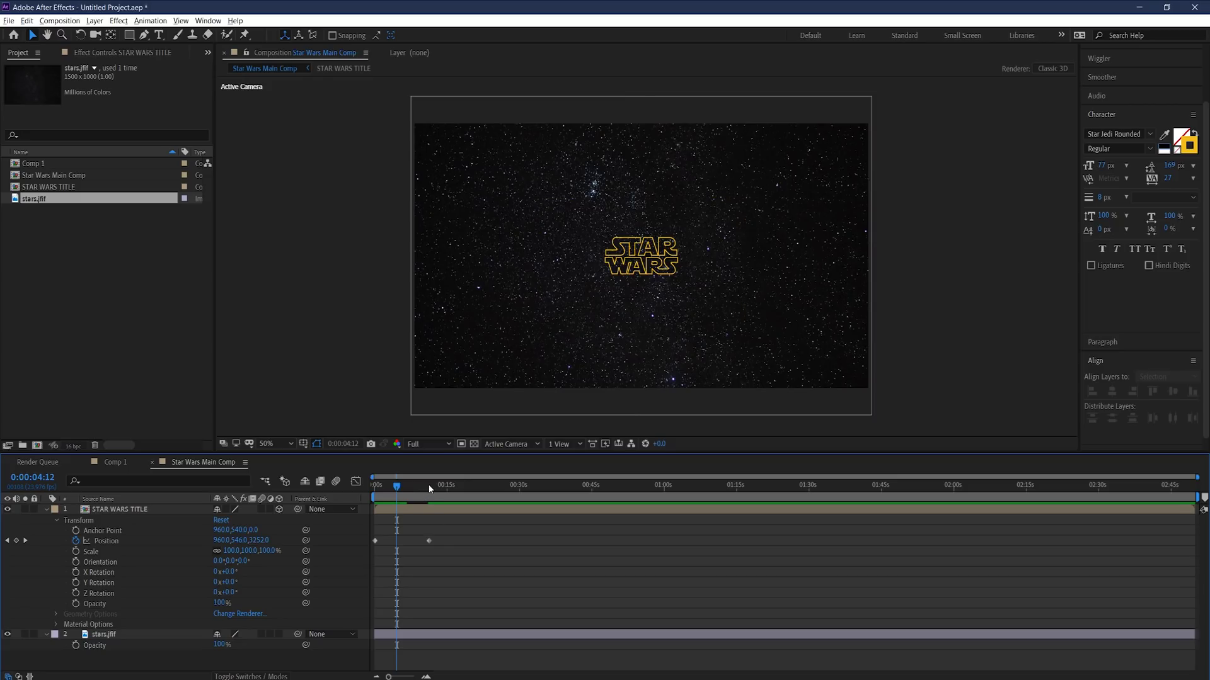
- Fade the title out with Opacity keyframes of 100% at 0:00:10:17 and 0% at 0:00:10:23
{"action": "left_click", "coordinate": [429, 485]}
{"action": "key", "text": "equal"}
{"action": "left_click_drag", "start_coordinate": [438, 498], "coordinate": [424, 494]}
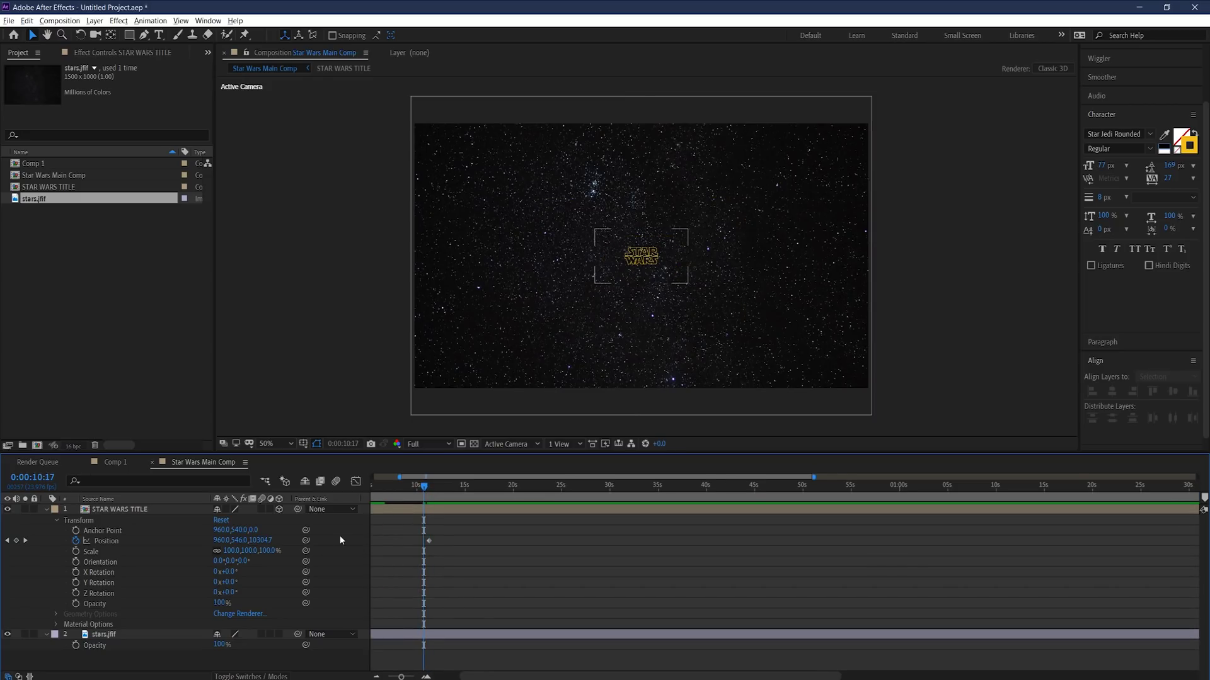
{"action": "left_click", "coordinate": [75, 604]}
{"action": "key", "text": "equal"}
{"action": "key", "text": "equal"}
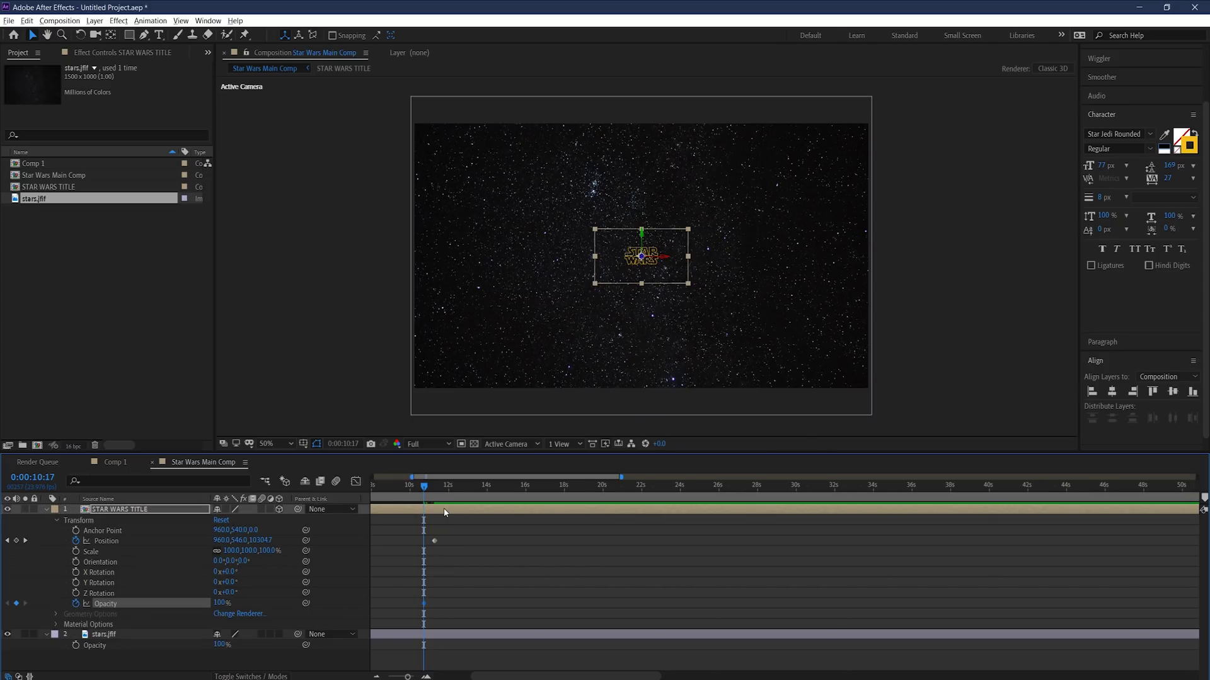
{"action": "left_click_drag", "start_coordinate": [425, 489], "coordinate": [434, 489]}
{"action": "left_click_drag", "start_coordinate": [222, 606], "coordinate": [181, 604]}
{"action": "left_click", "coordinate": [509, 564]}
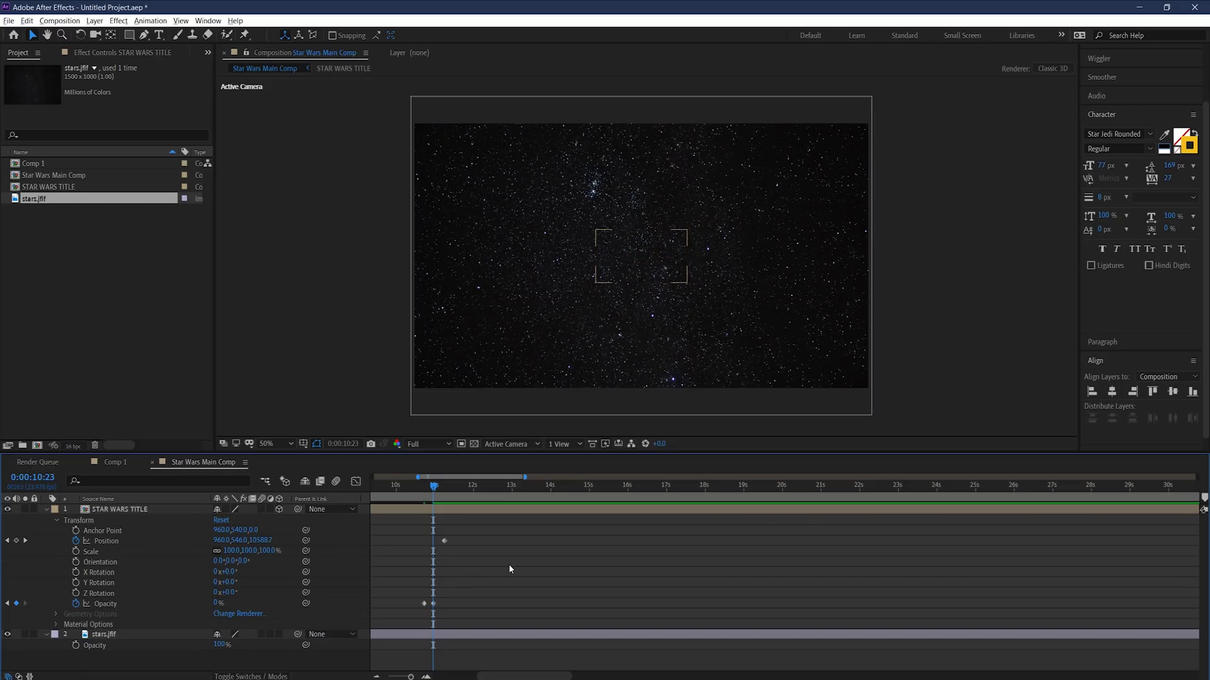
{"action": "key", "text": "minus"}
{"action": "key", "text": "minus"}
{"action": "key", "text": "minus"}
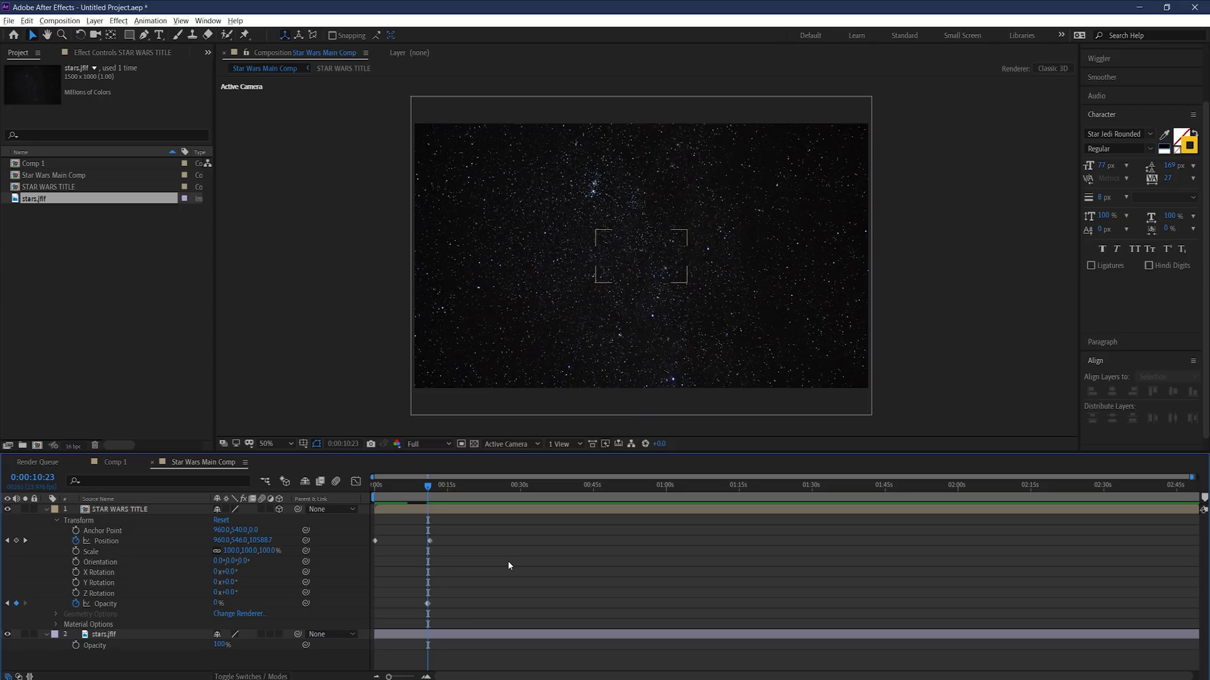
- Create a new composition named Text Crawl with a height of 5000 px
{"action": "left_click", "coordinate": [72, 23]}
{"action": "left_click", "coordinate": [77, 35]}
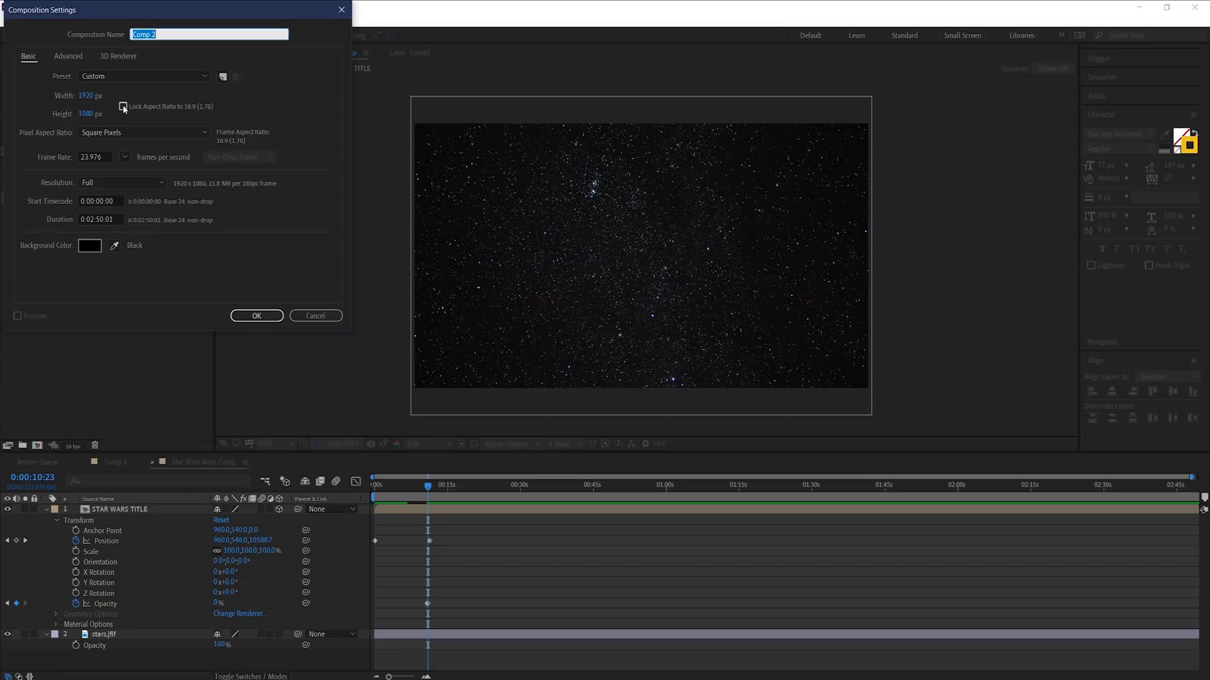
{"action": "left_click", "coordinate": [91, 115]}
{"action": "type", "text": "5000"}
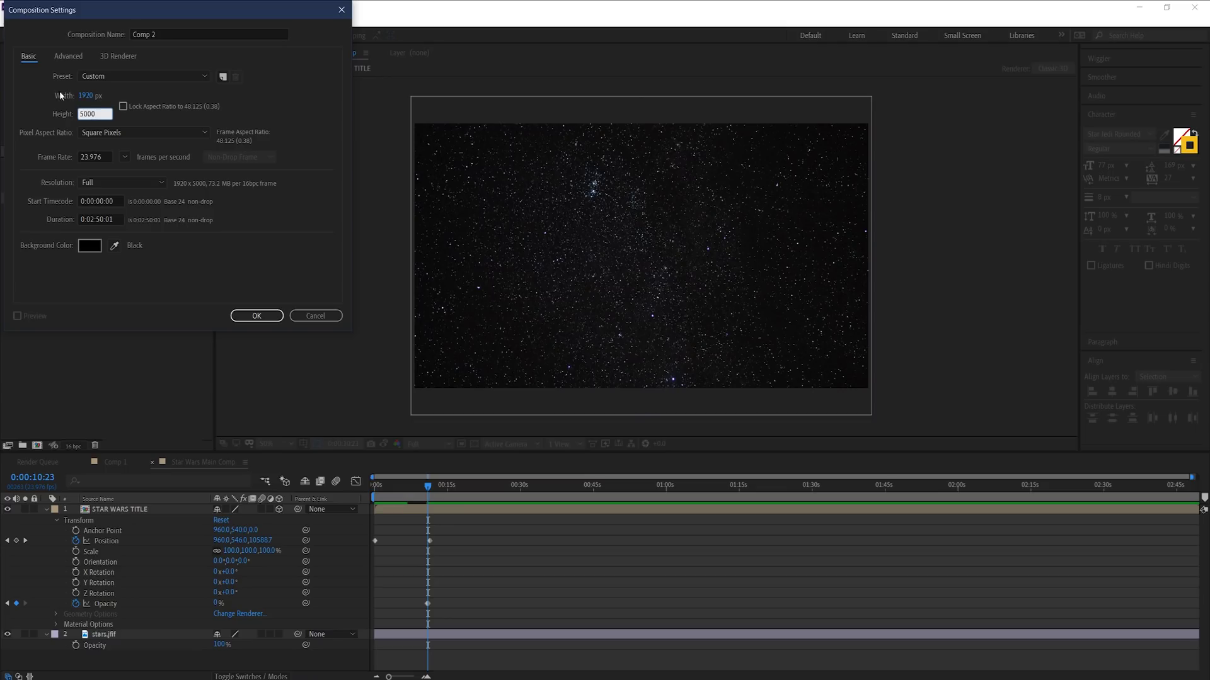
{"action": "left_click", "coordinate": [277, 82]}
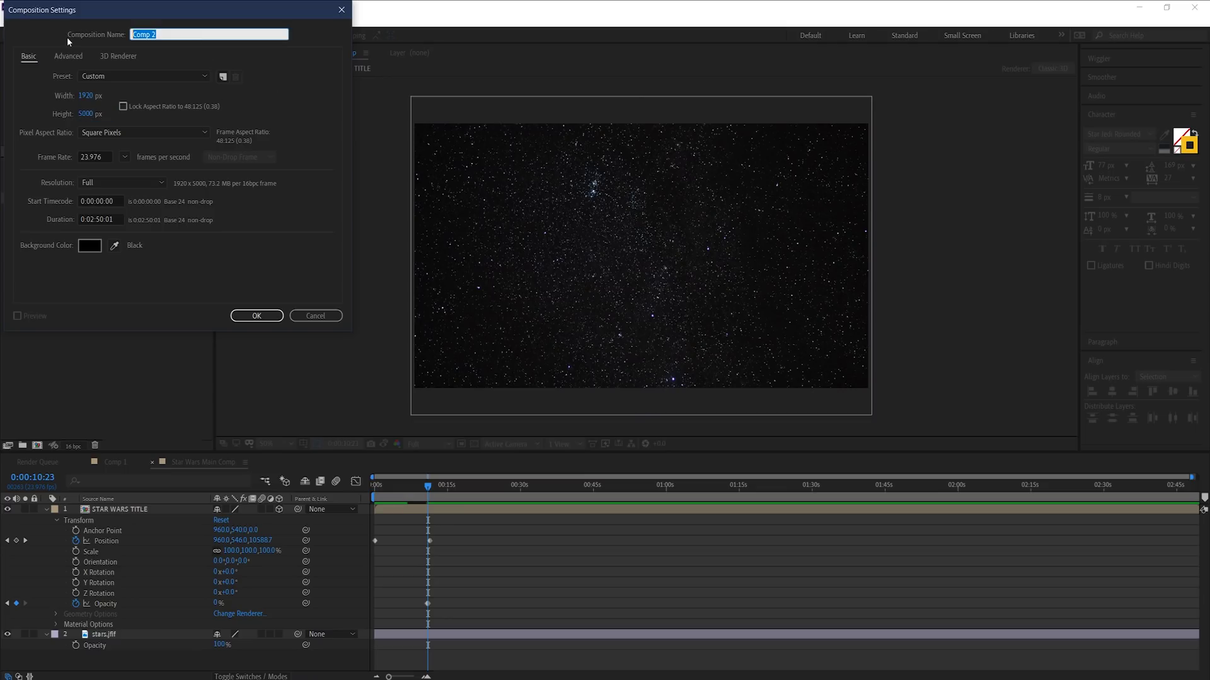
{"action": "type", "text": "Text Crawl"}
{"action": "left_click", "coordinate": [246, 318]}
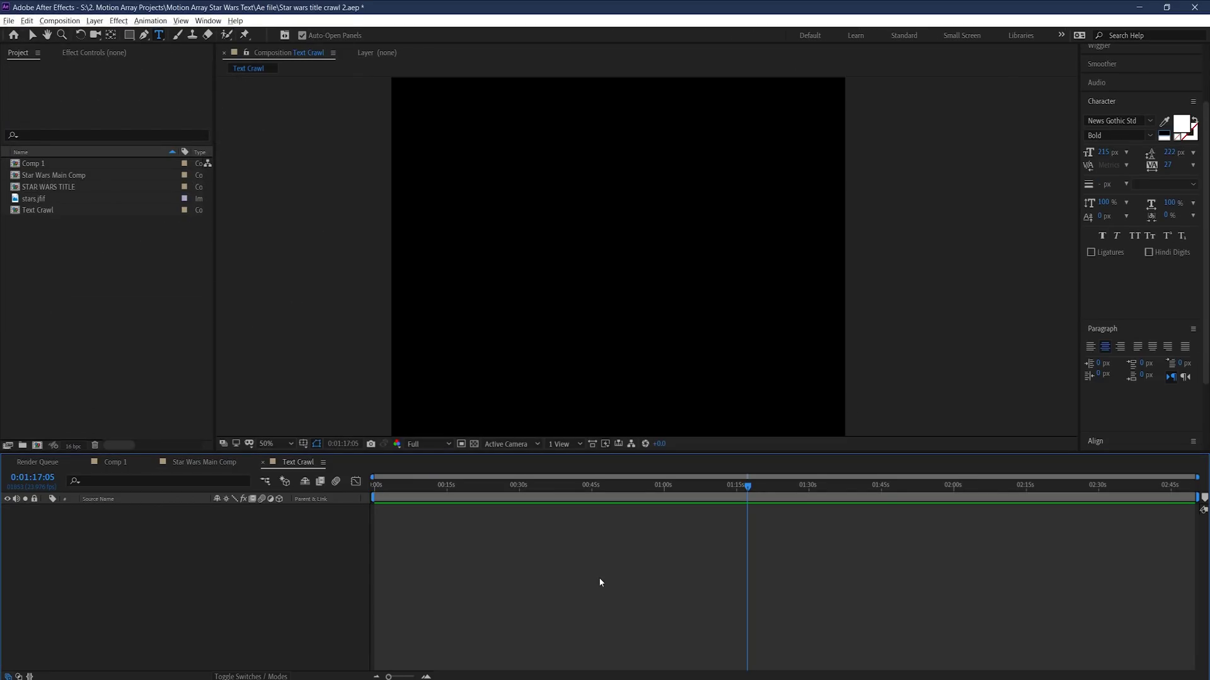
- Create a paragraph text box filling the tall Text Crawl composition, enter Episode X, and set its font size to 155 px
{"action": "scroll", "coordinate": [607, 269], "scroll_direction": "down", "scroll_amount": 3}
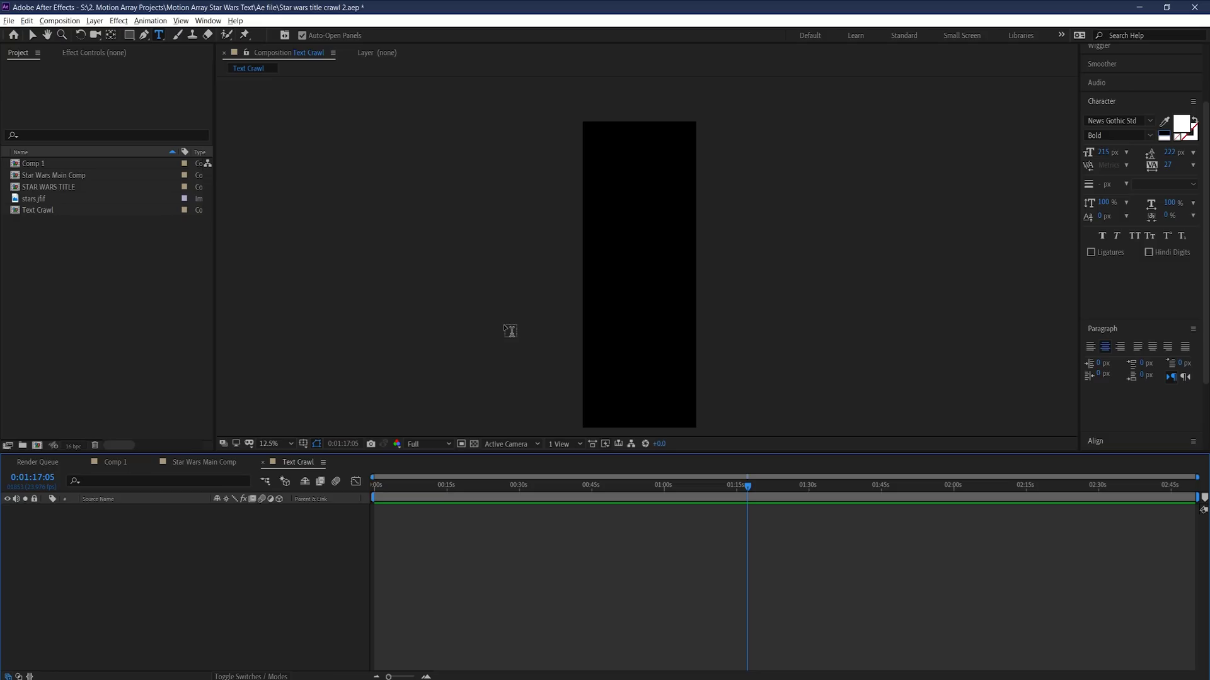
{"action": "left_click", "coordinate": [159, 35]}
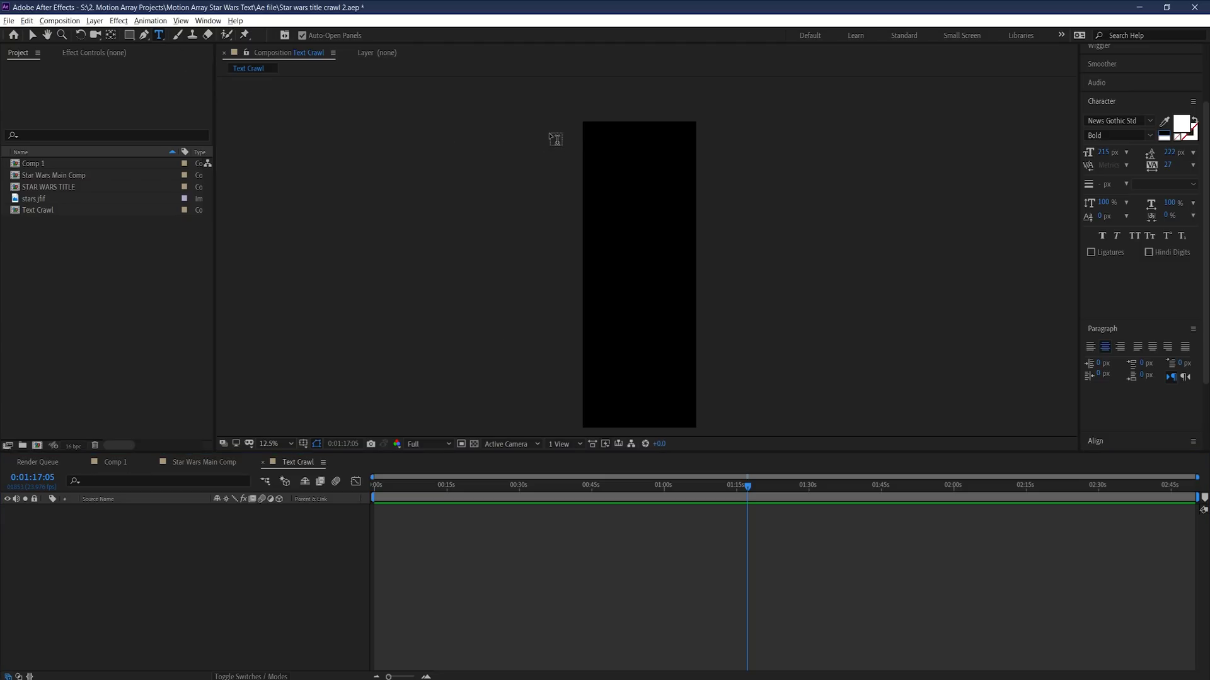
{"action": "left_click_drag", "start_coordinate": [586, 124], "coordinate": [695, 426]}
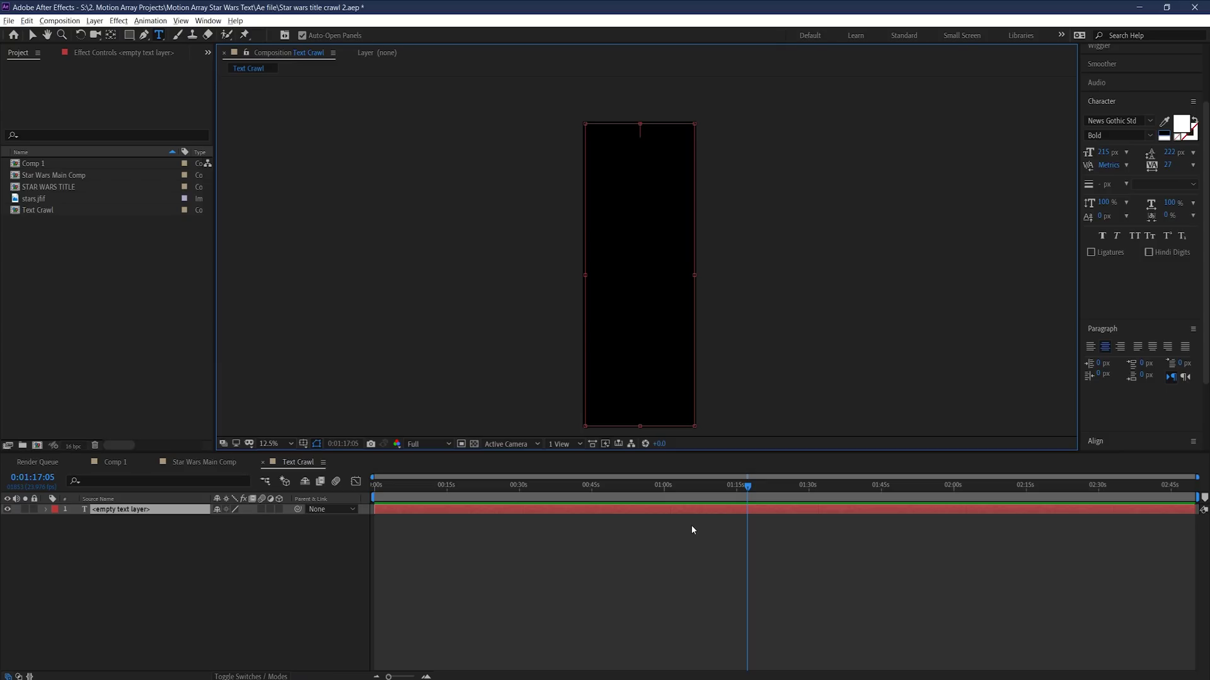
{"action": "type", "text": "Ep"}
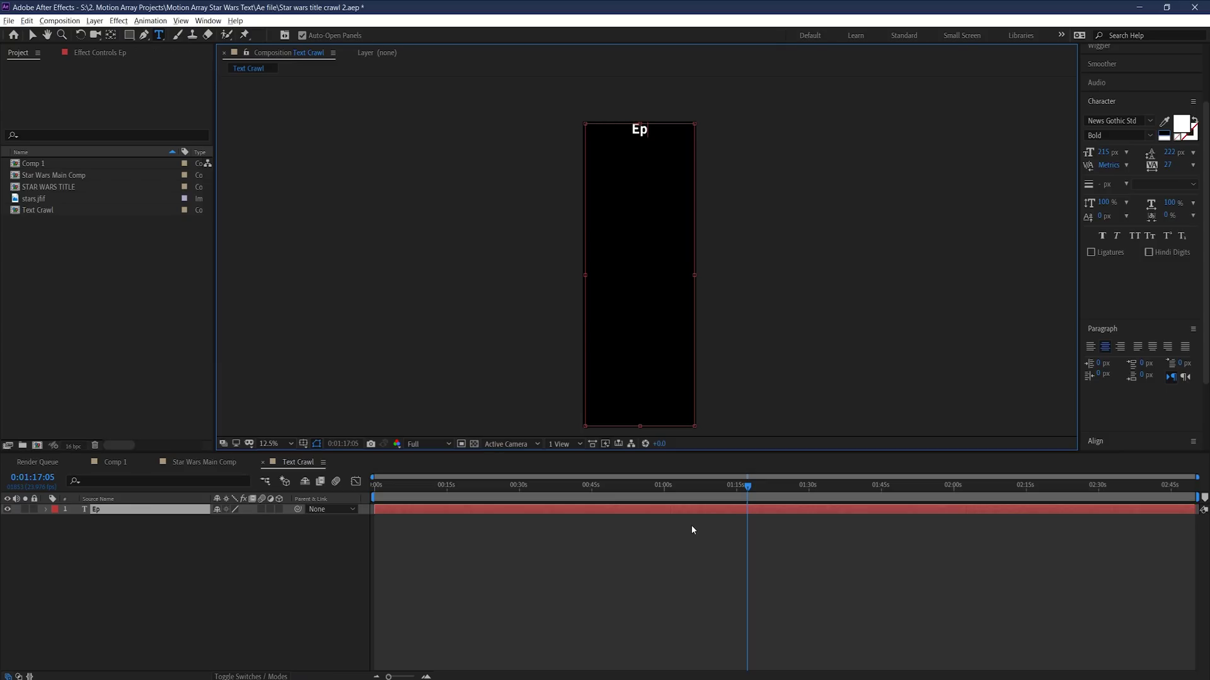
{"action": "type", "text": "isode X"}
{"action": "key", "text": "ctrl+a"}
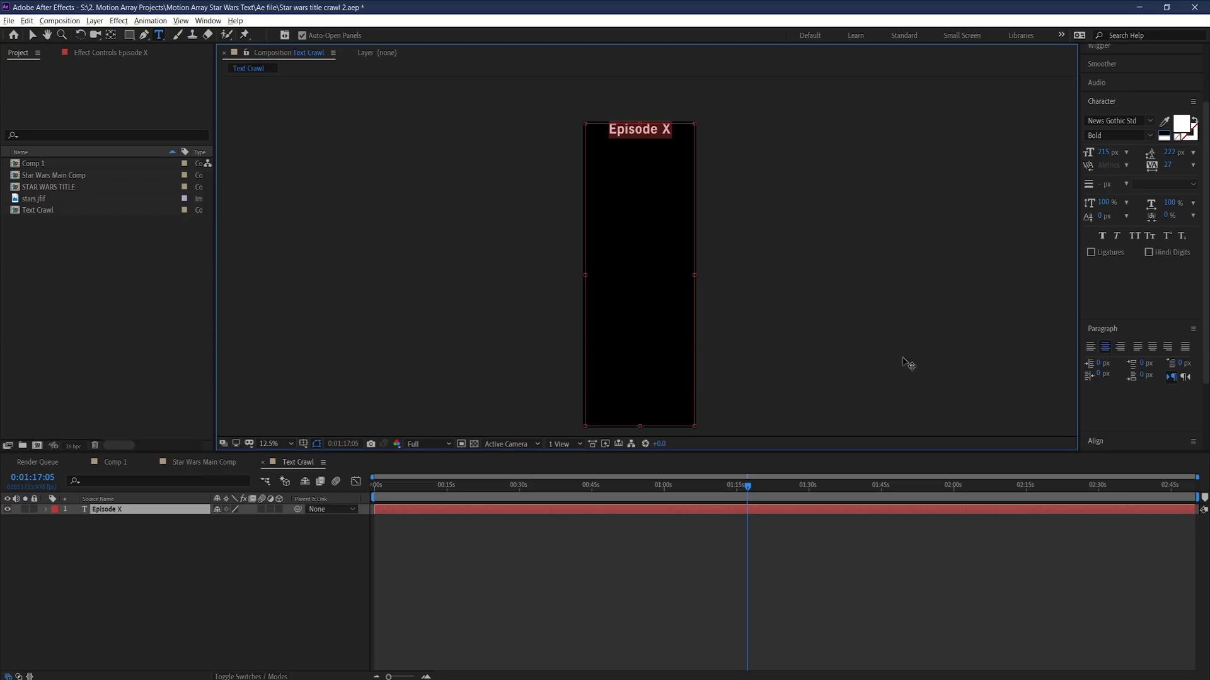
{"action": "left_click_drag", "start_coordinate": [1104, 152], "coordinate": [1078, 156]}
- Add the line THE TITLE CRAWL below Episode X, with 146% vertical scale and 340 px leading
{"action": "left_click", "coordinate": [687, 145]}
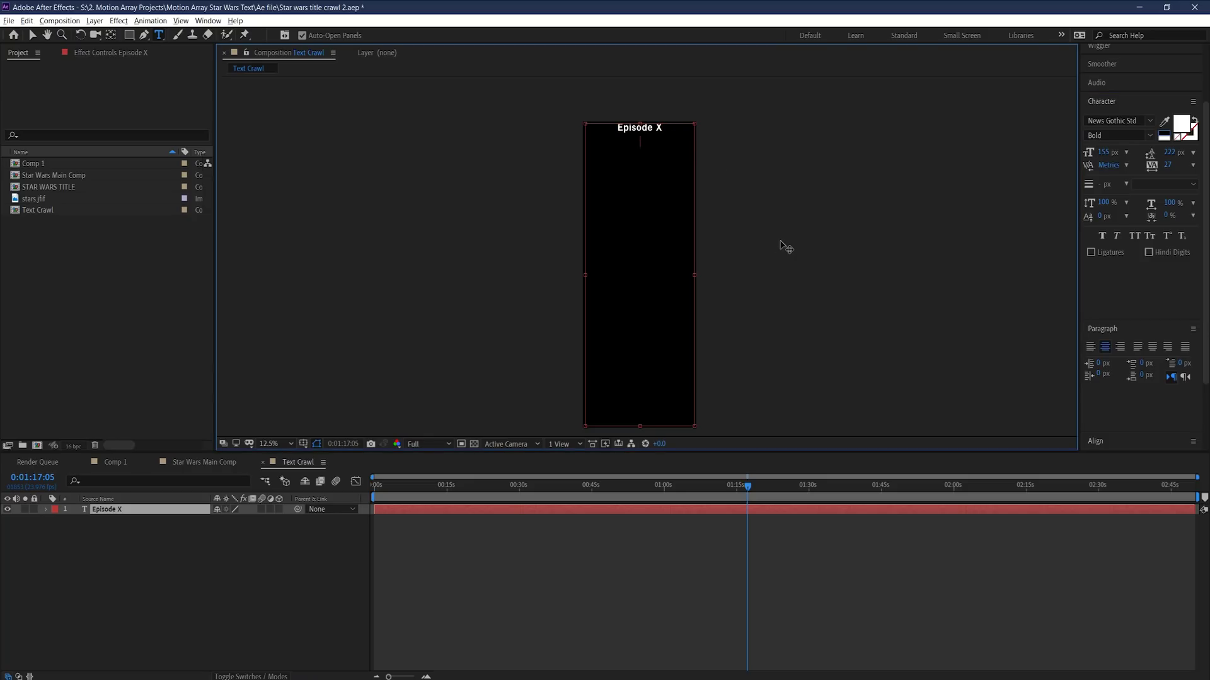
{"action": "type", "text": "THE TITLE CRAWL"}
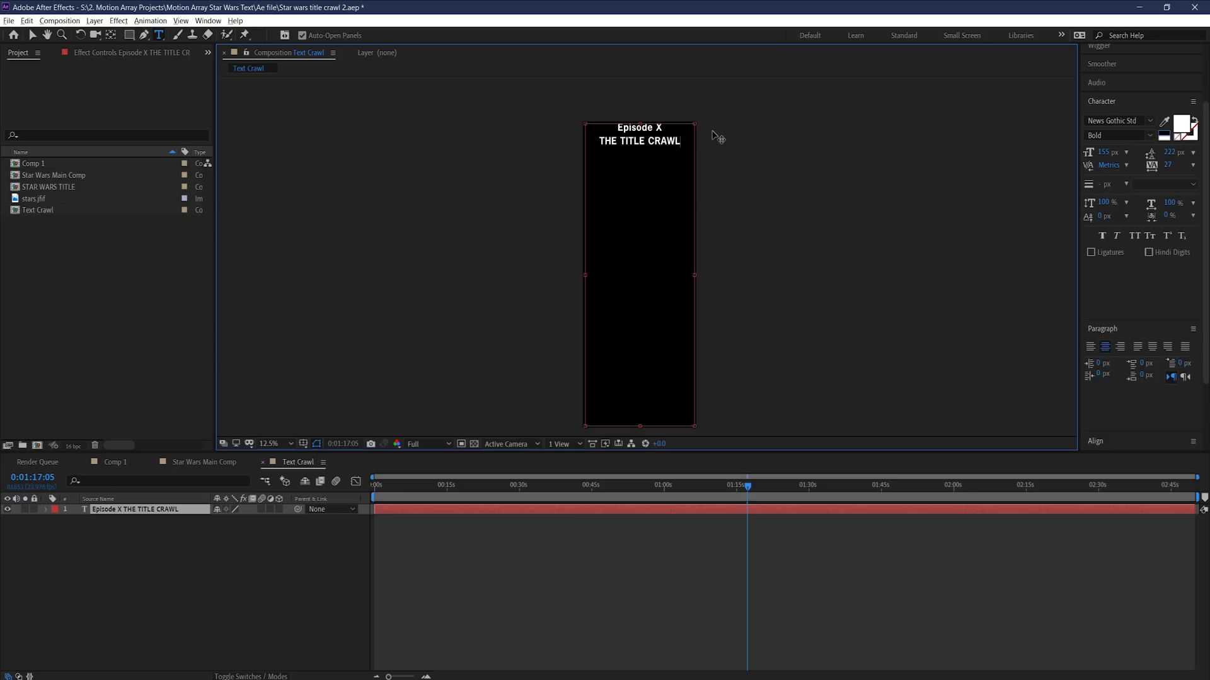
{"action": "double_click", "coordinate": [659, 142]}
{"action": "left_click", "coordinate": [659, 142]}
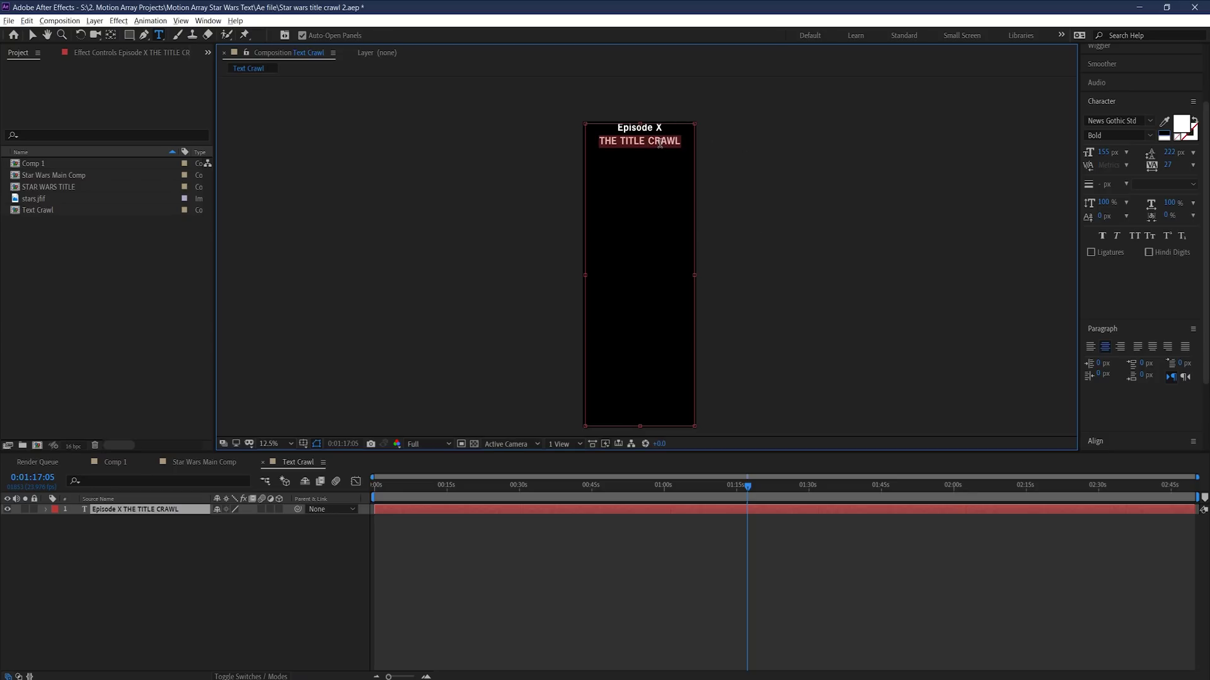
{"action": "left_click_drag", "start_coordinate": [1101, 204], "coordinate": [1131, 203]}
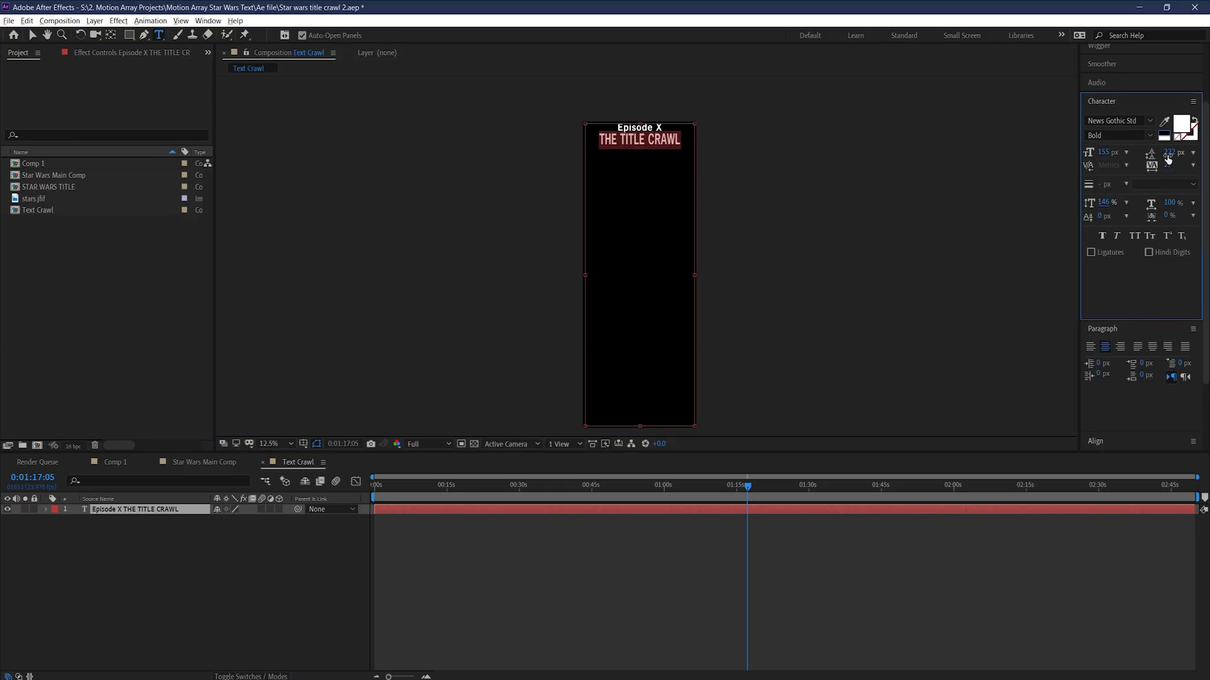
{"action": "left_click_drag", "start_coordinate": [1173, 153], "coordinate": [1172, 153]}
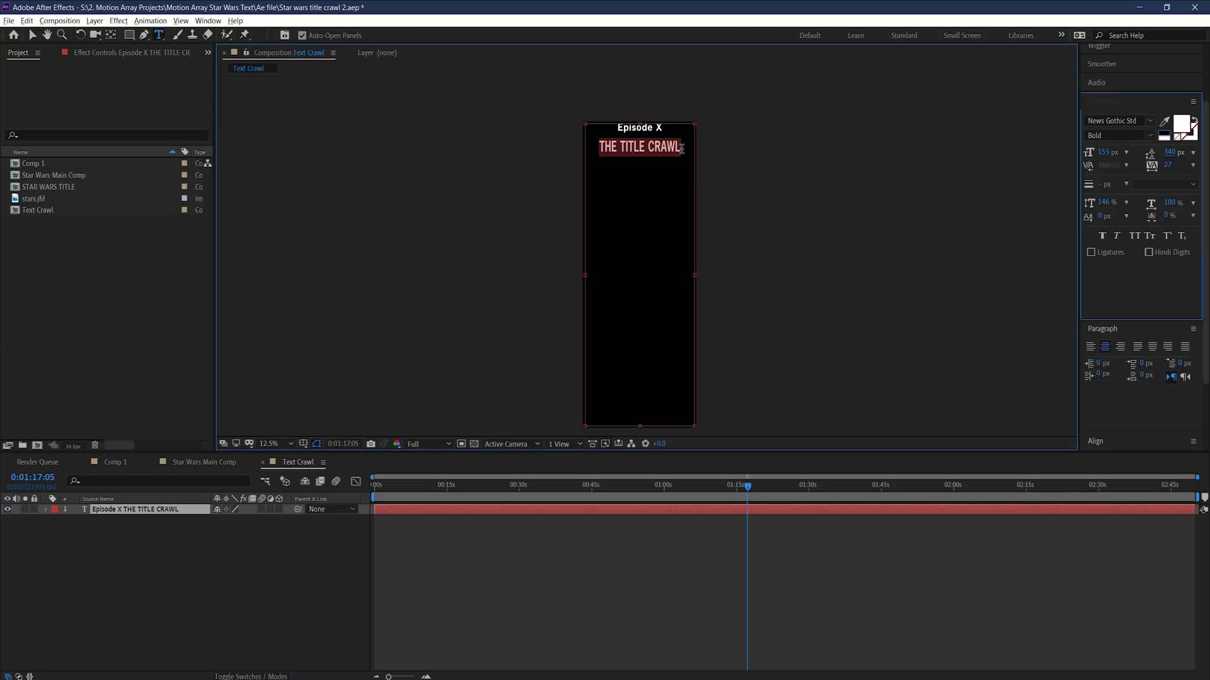
- Add the crawl's body paragraphs at 100% vertical scale and 110 px, from "Here at Motion Array we have" to "see you in the next video!"
{"action": "left_click", "coordinate": [1103, 202]}
{"action": "type", "text": "100"}
{"action": "key", "text": "Return"}
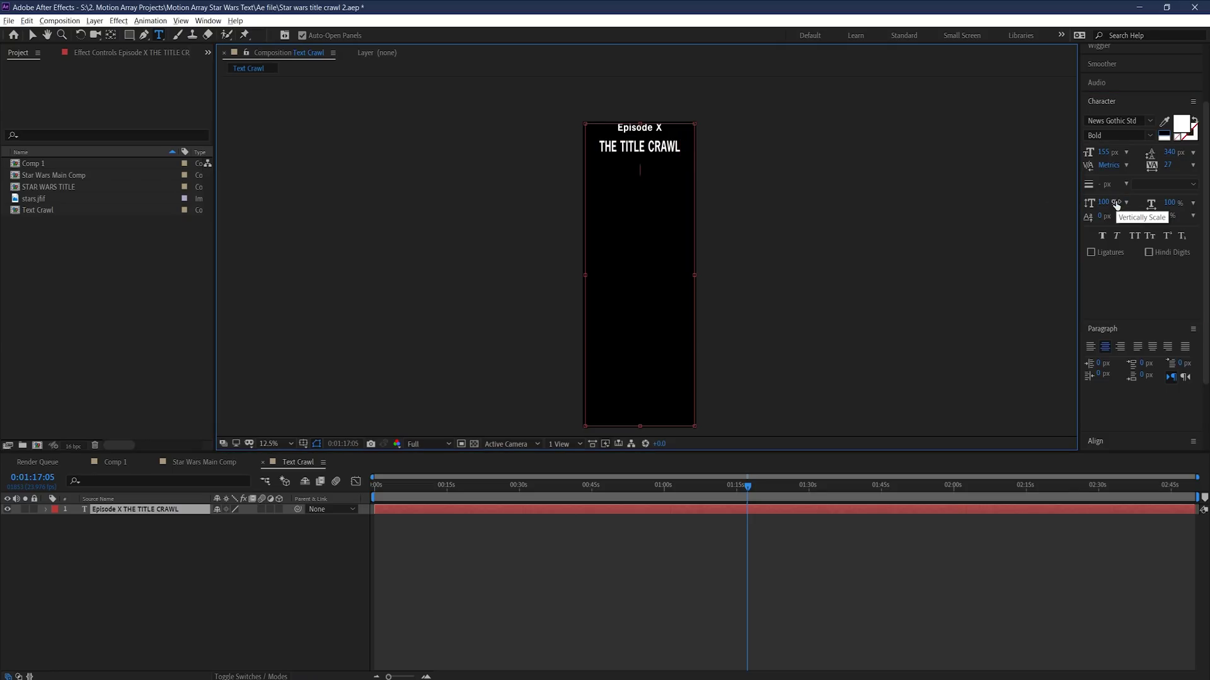
{"action": "left_click_drag", "start_coordinate": [1104, 152], "coordinate": [1093, 153]}
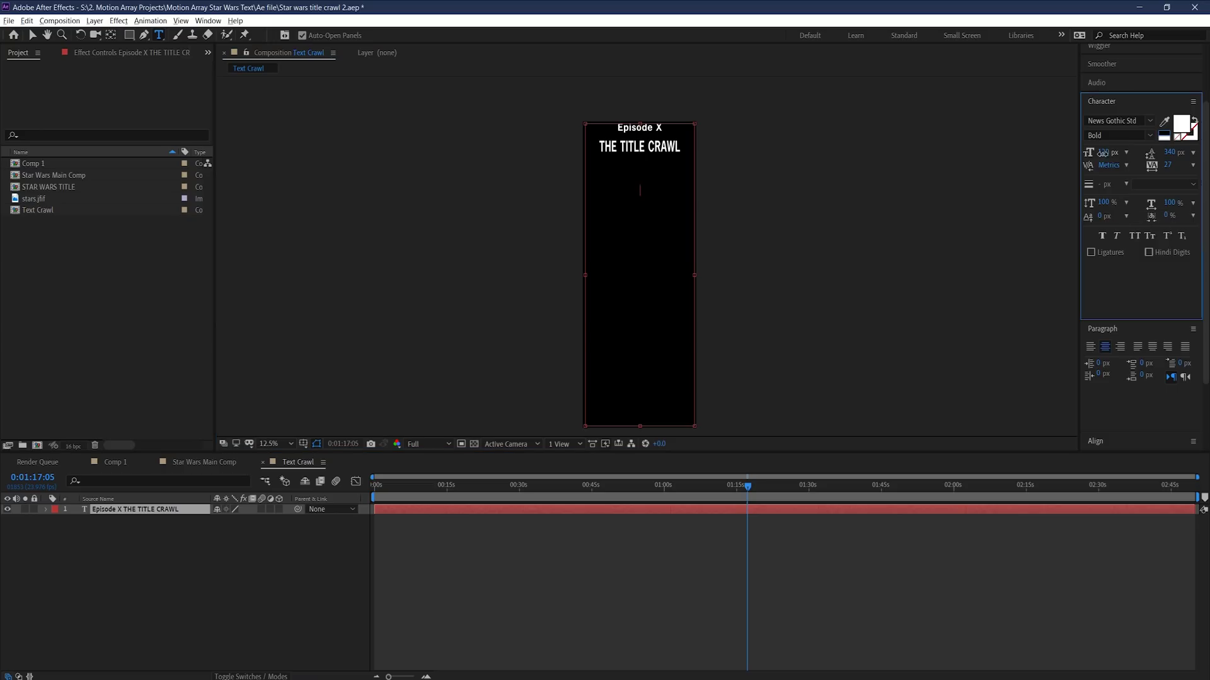
{"action": "type", "text": "Here at Motion Array we have a variety of Star Wars related templates that you can check out and use for yourself.  We would highly encourage you to take advantage of all the awesome stuff we have to offer.  Thanks so much for watching and I can't wait to see you in the next video!"}
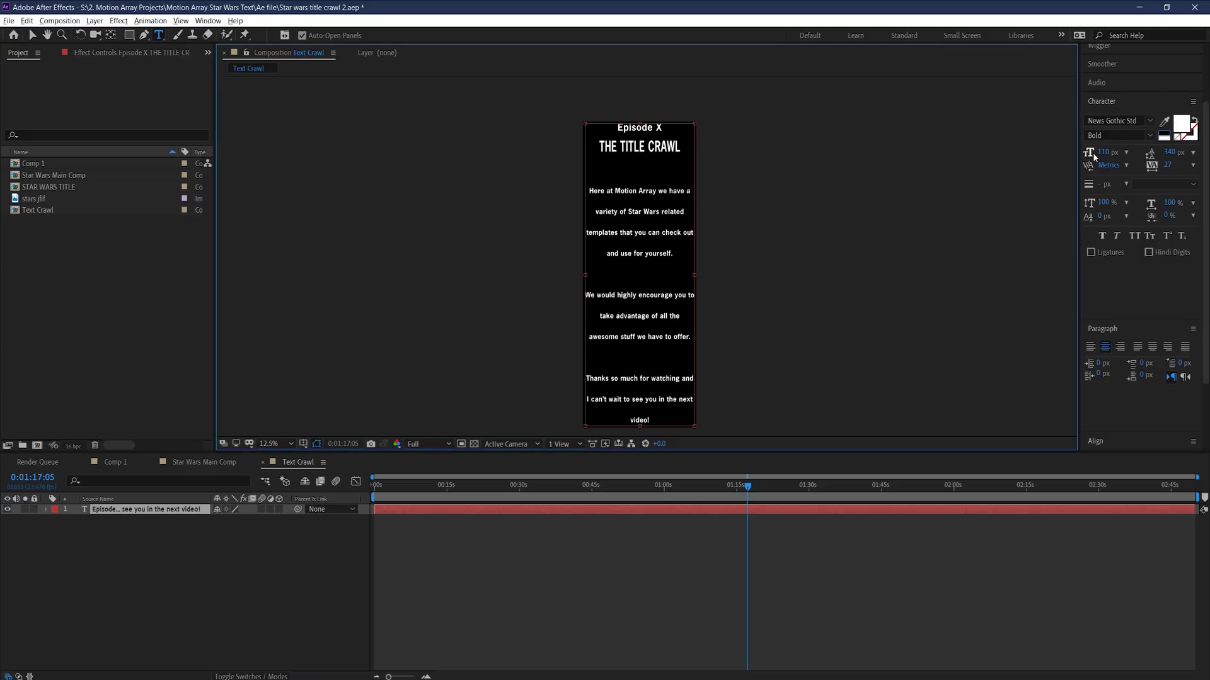
- Format the body paragraphs with 236 px leading, a 127 px font size, and justification with the last line aligned left
{"action": "left_click_drag", "start_coordinate": [649, 421], "coordinate": [641, 166]}
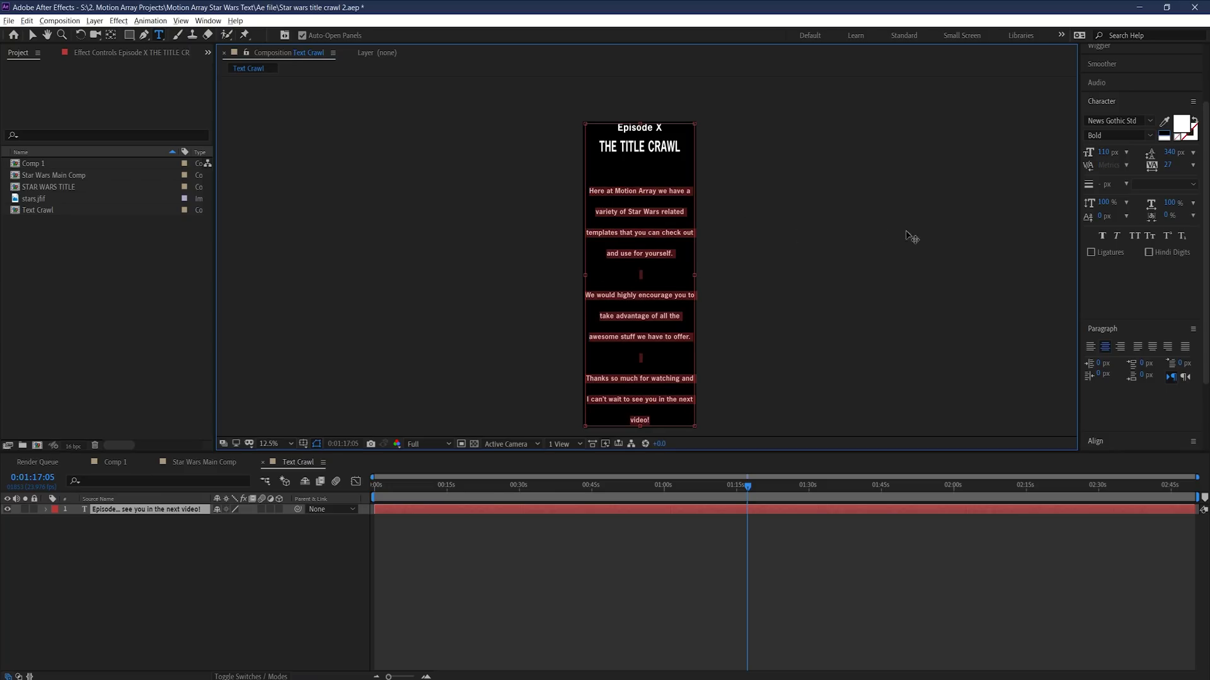
{"action": "left_click_drag", "start_coordinate": [1150, 163], "coordinate": [1121, 165]}
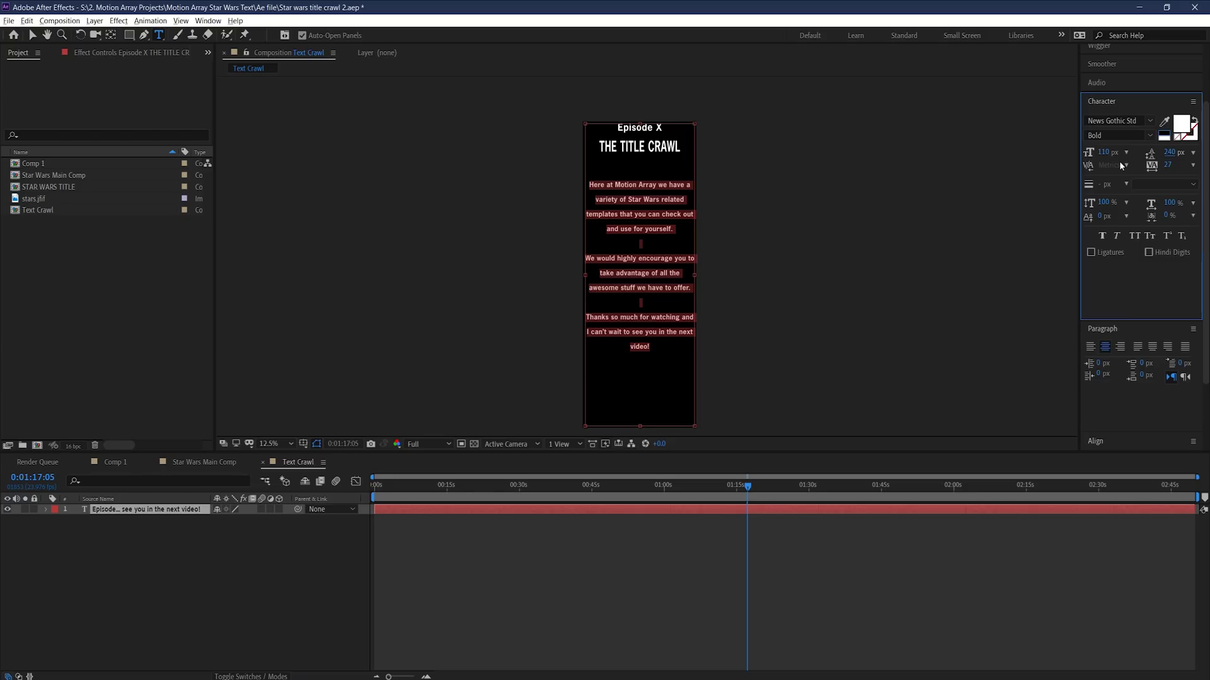
{"action": "left_click_drag", "start_coordinate": [1165, 152], "coordinate": [1119, 155]}
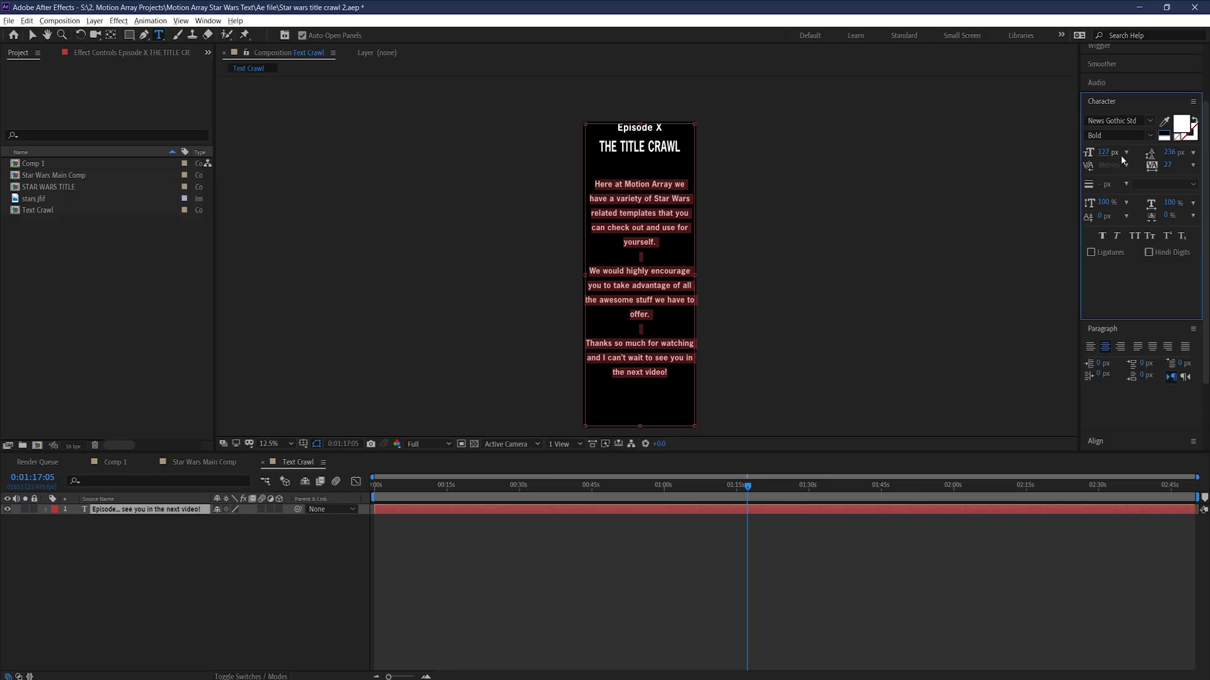
{"action": "left_click", "coordinate": [1138, 347]}
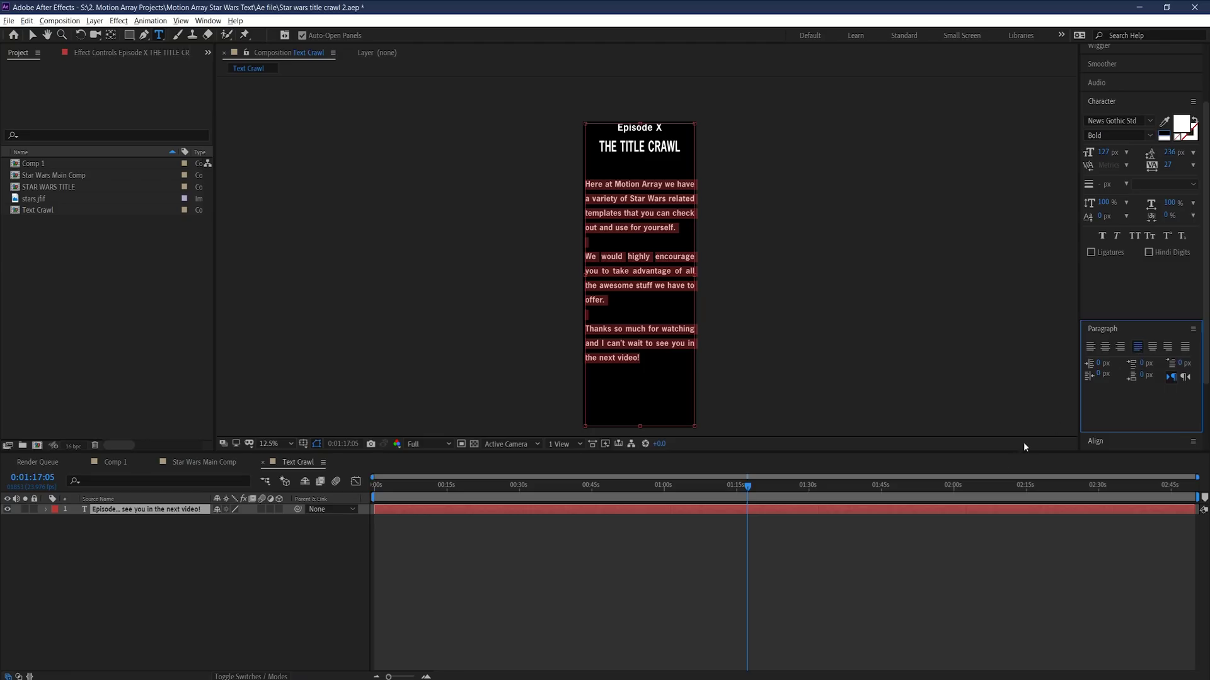
{"action": "left_click", "coordinate": [766, 561]}
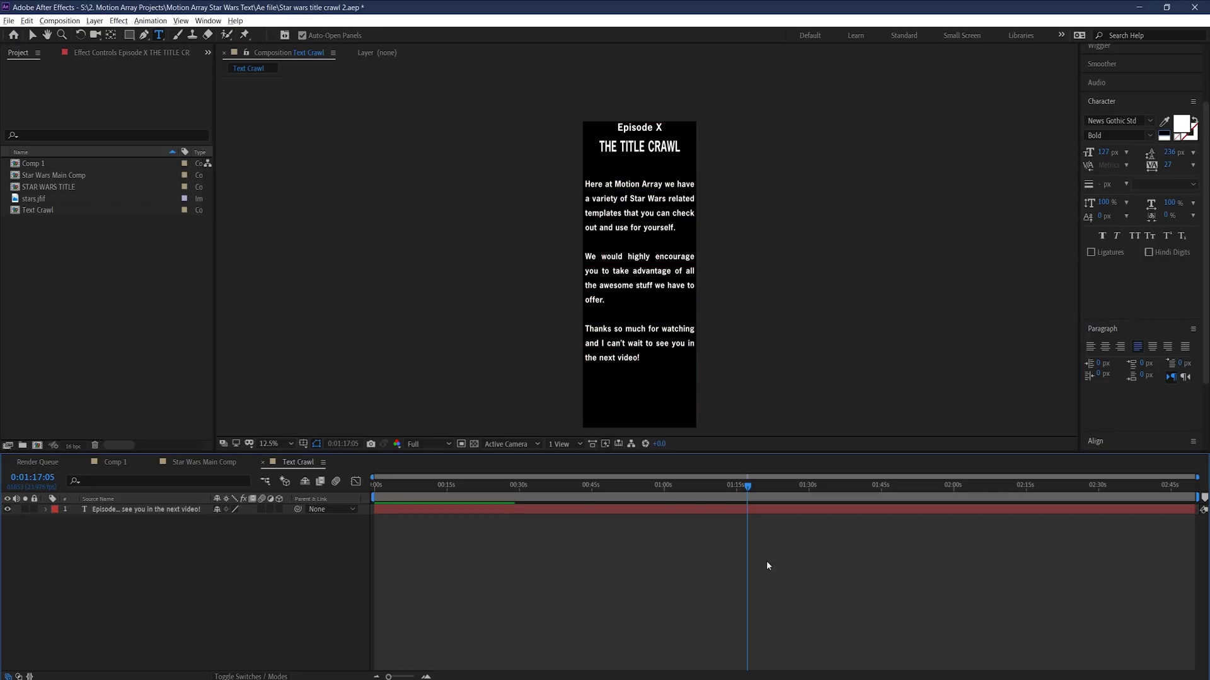
- Set the fill colour of all the crawl text to F2BD1D
{"action": "double_click", "coordinate": [764, 510]}
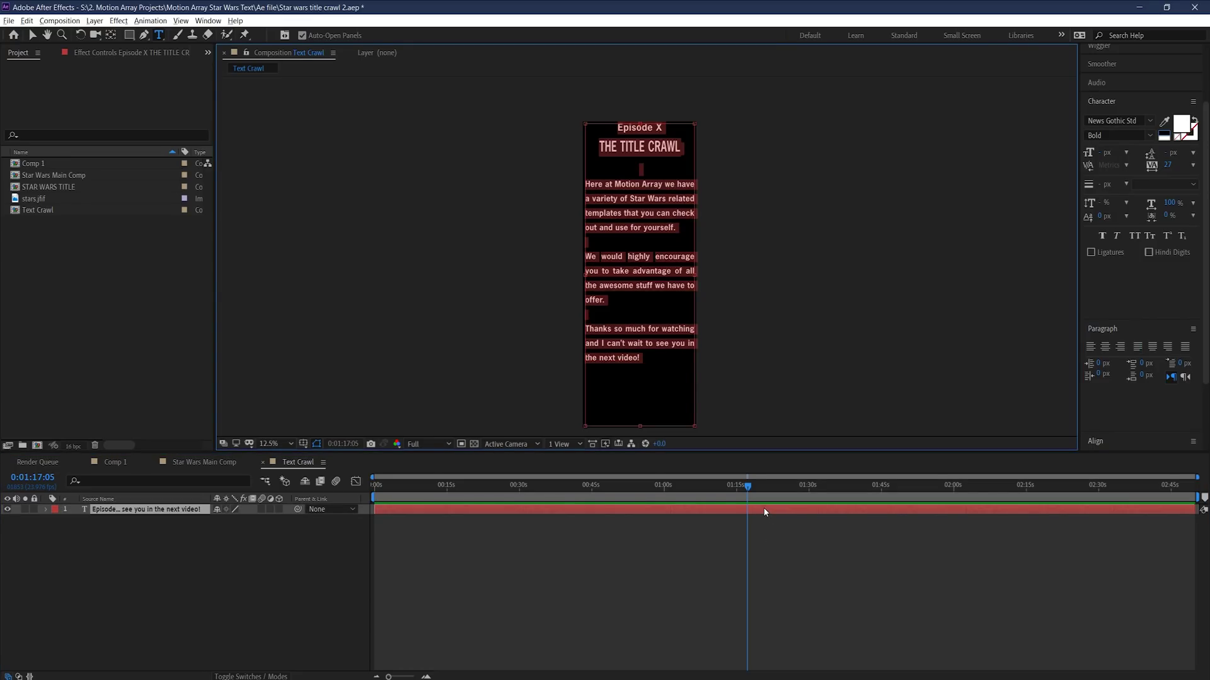
{"action": "left_click", "coordinate": [1182, 124]}
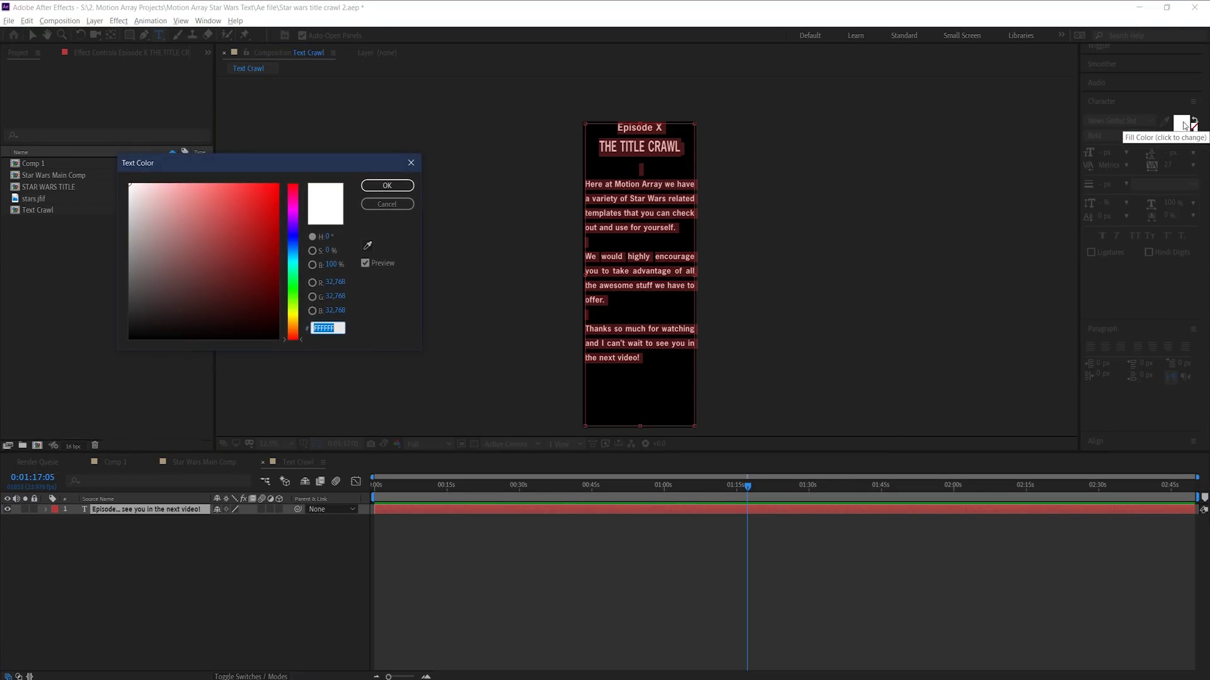
{"action": "type", "text": "F2B"}
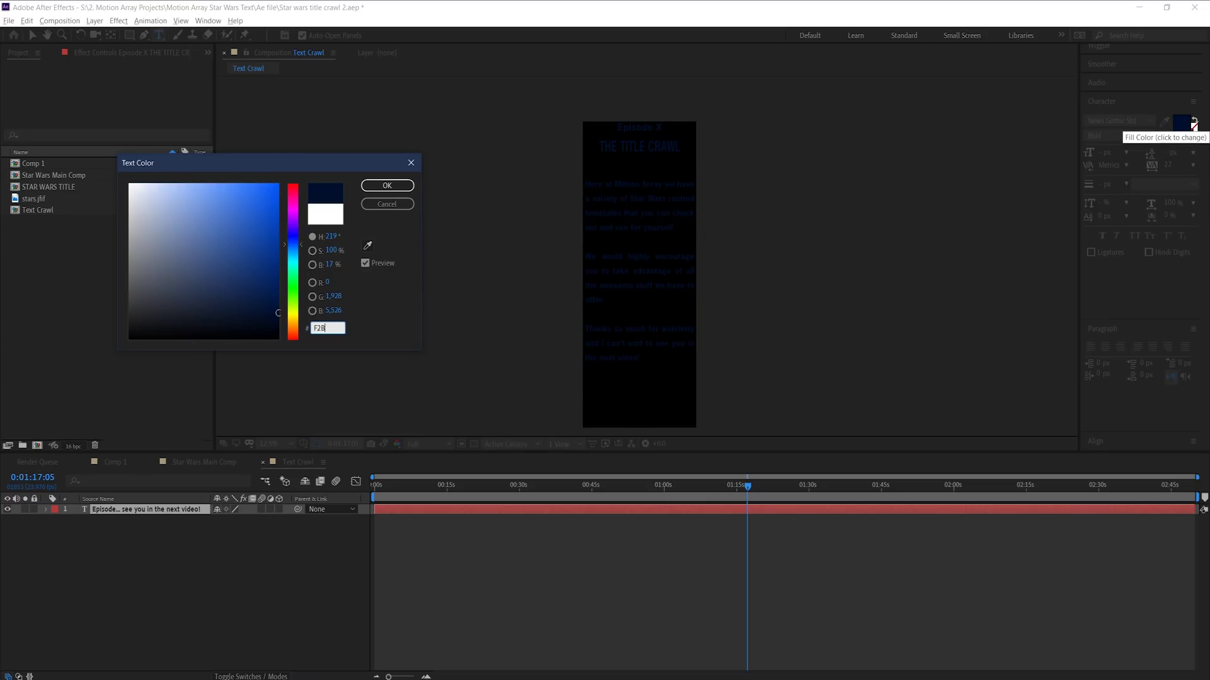
{"action": "type", "text": "D1D"}
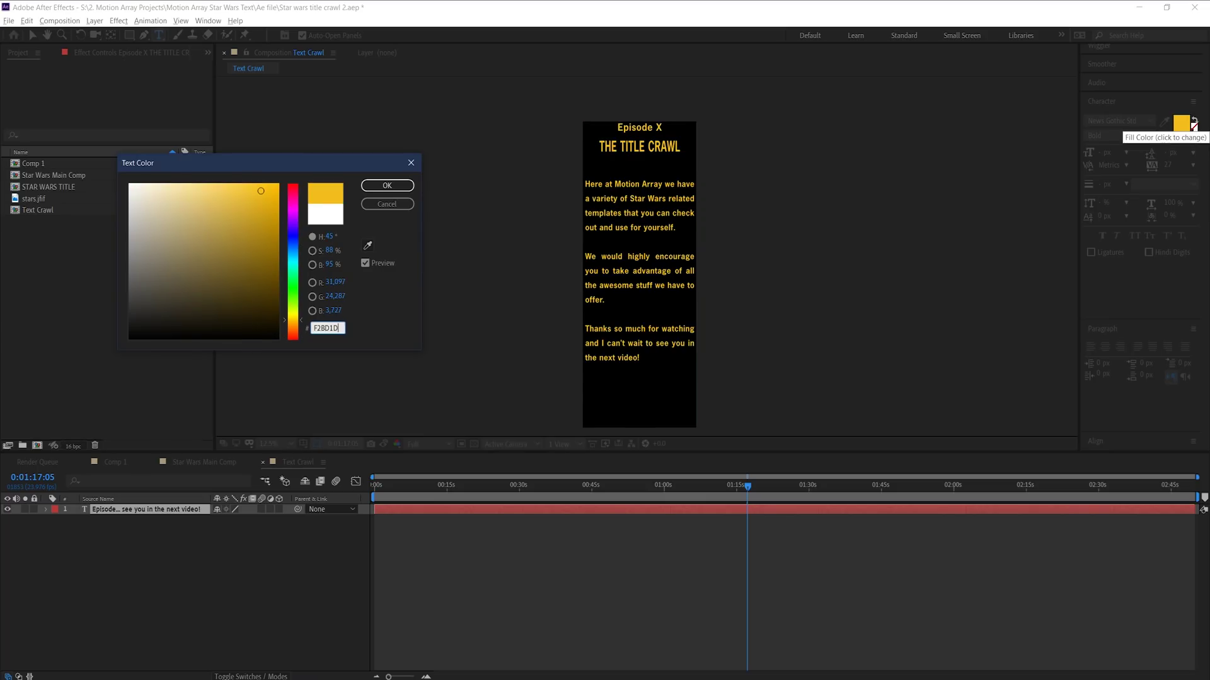
{"action": "left_click", "coordinate": [392, 185]}
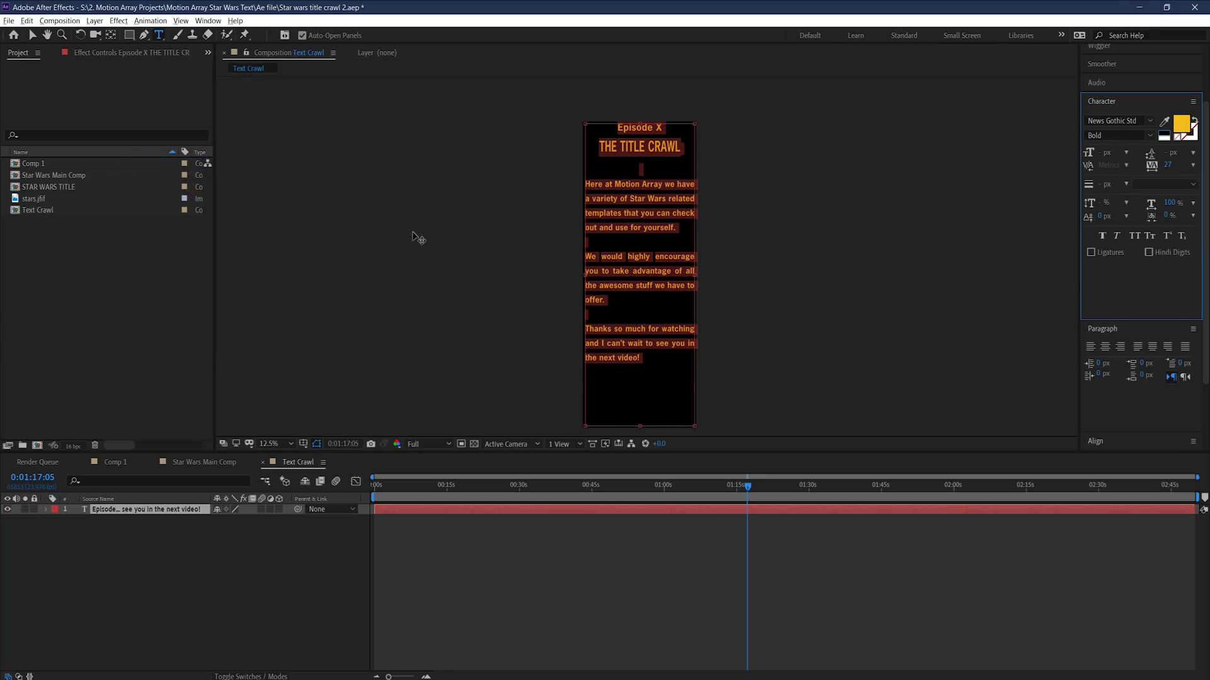
{"action": "left_click", "coordinate": [638, 575]}
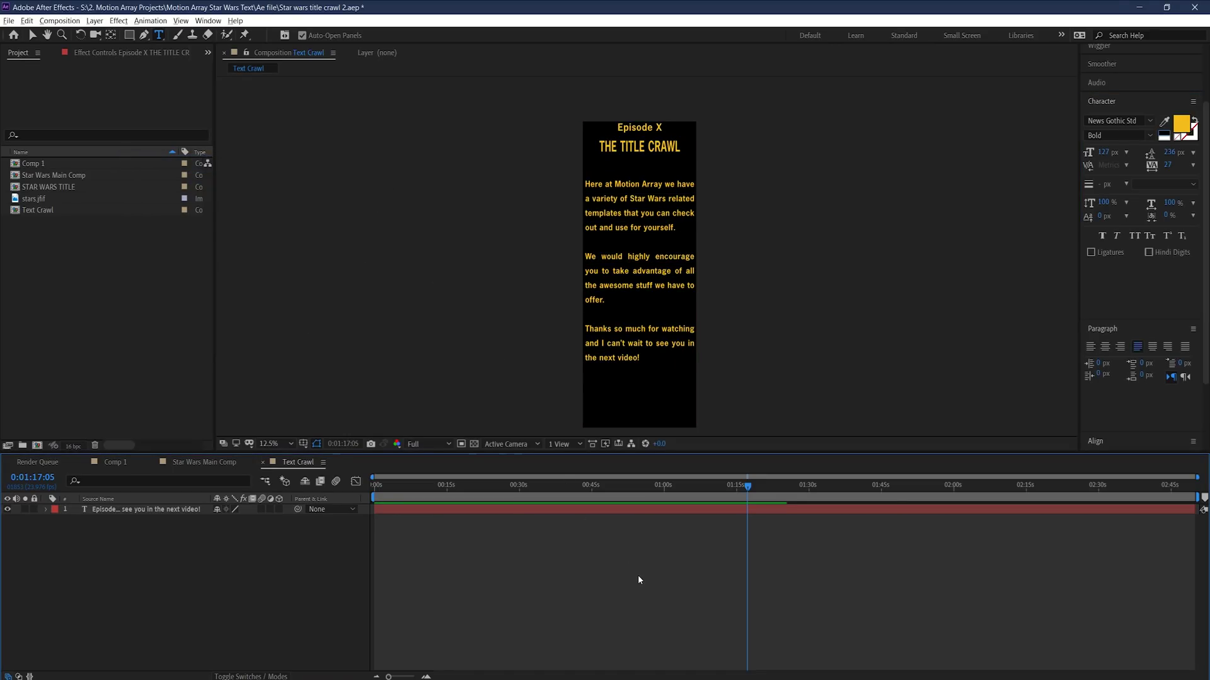
- In Star Wars Main Comp, go to 0:00:16:13 and add the Text Crawl composition between the STAR WARS TITLE and stars.jfif layers
{"action": "left_click", "coordinate": [199, 462]}
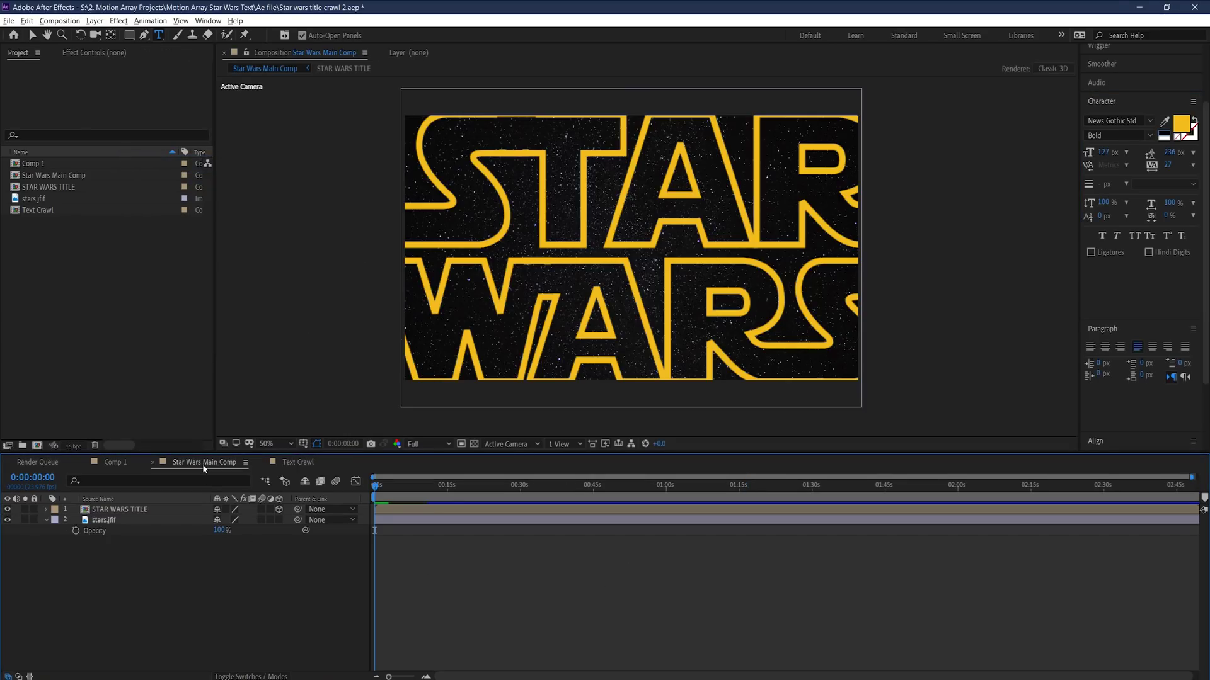
{"action": "left_click_drag", "start_coordinate": [380, 490], "coordinate": [454, 490]}
{"action": "left_click_drag", "start_coordinate": [35, 210], "coordinate": [102, 519]}
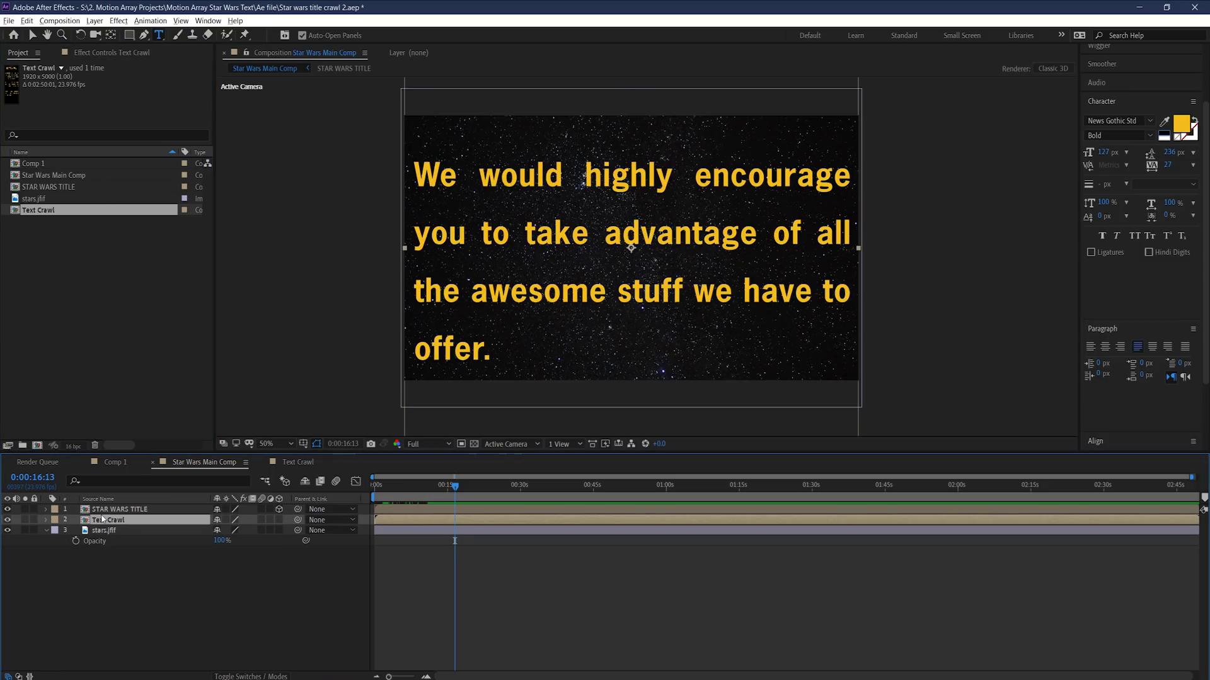
{"action": "key", "text": "p"}
{"action": "left_click_drag", "start_coordinate": [239, 534], "coordinate": [705, 485]}
{"action": "key", "text": "ctrl+z"}
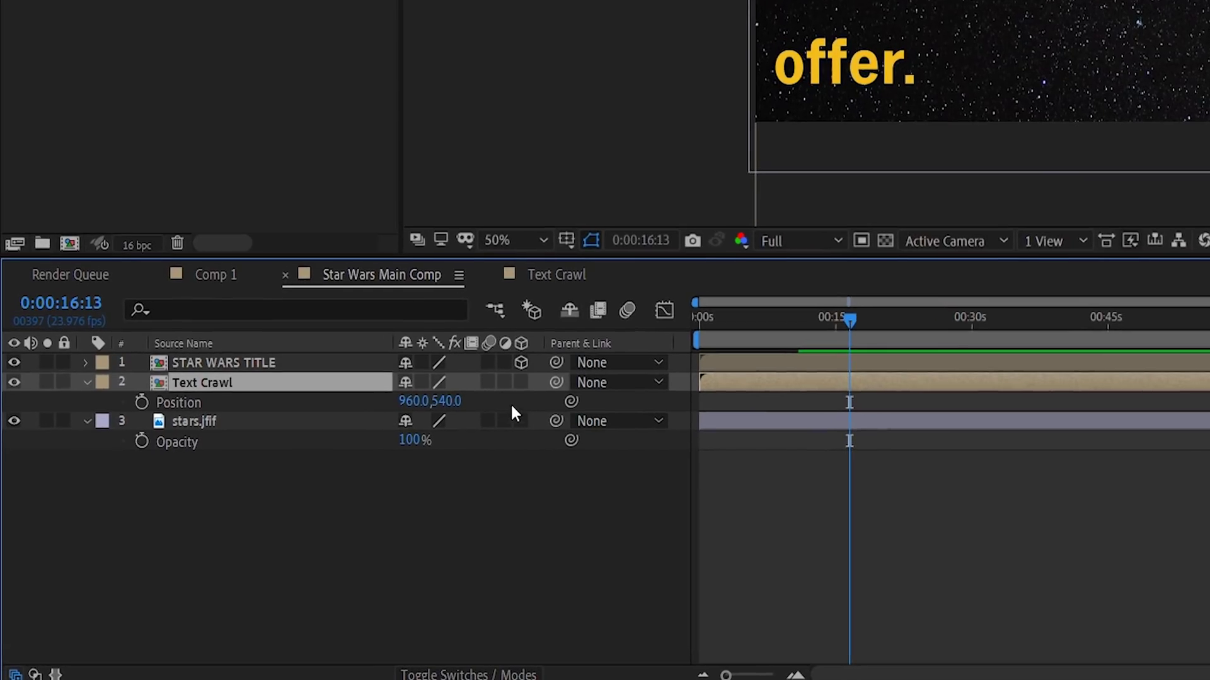
- Make the Text Crawl layer 3D and set its X Rotation to -74°
{"action": "left_click", "coordinate": [522, 382]}
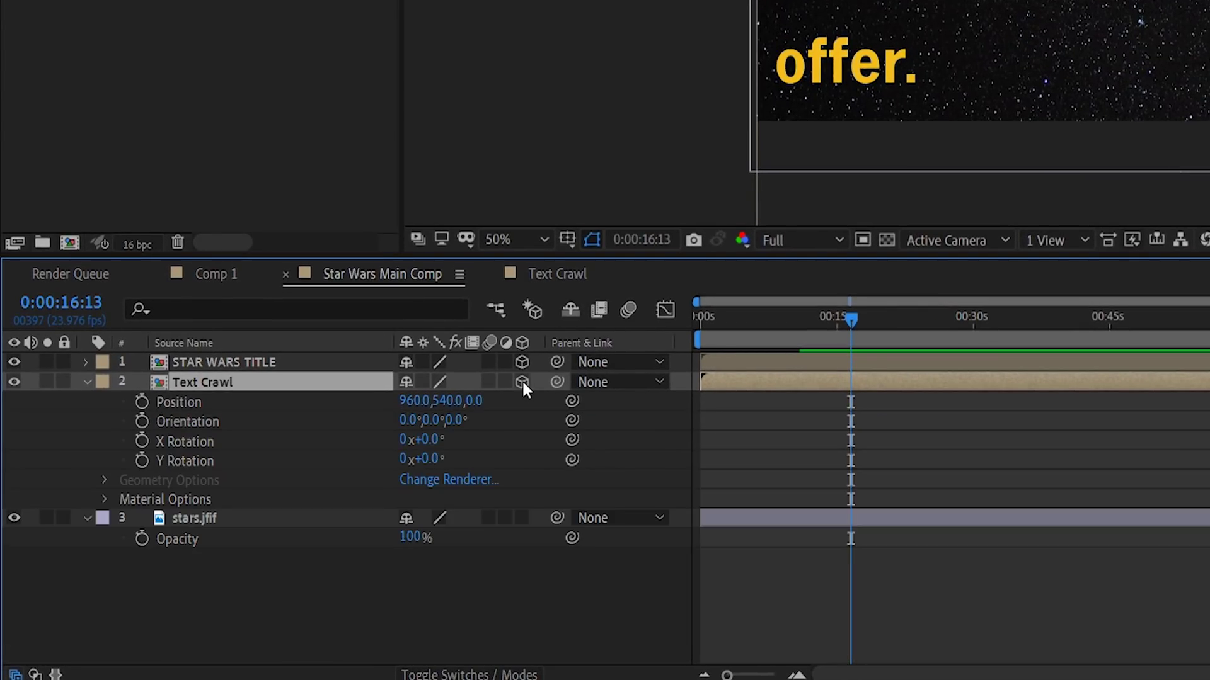
{"action": "left_click", "coordinate": [88, 383]}
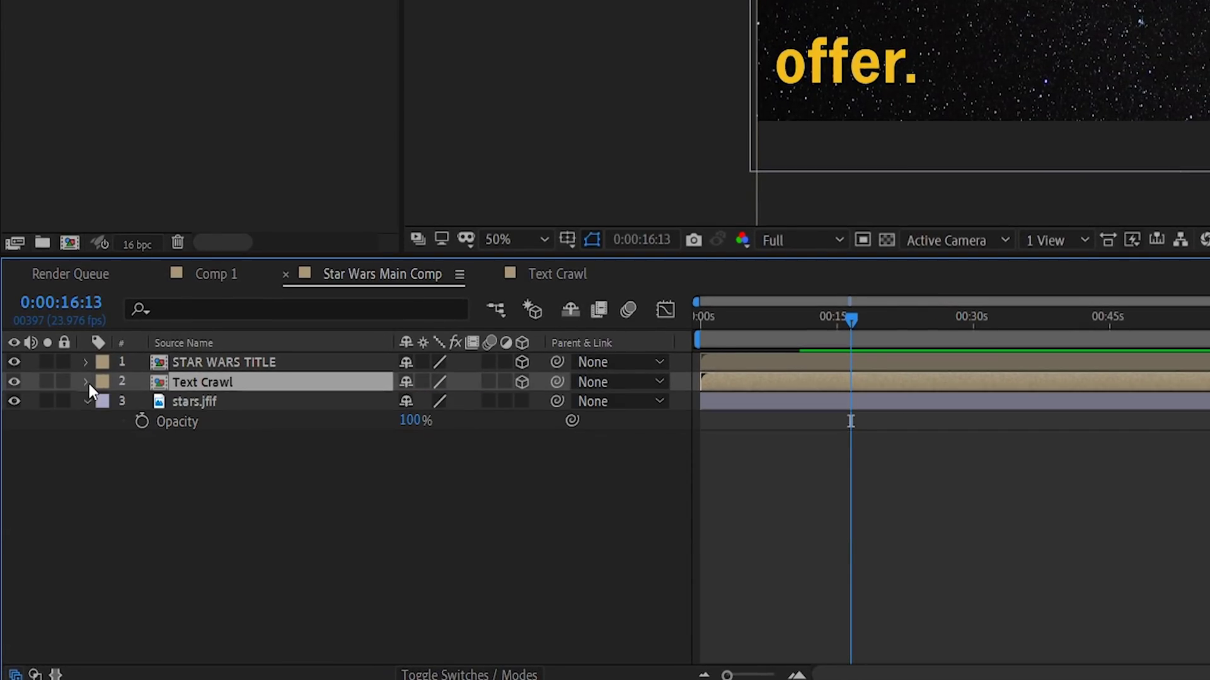
{"action": "left_click", "coordinate": [88, 381]}
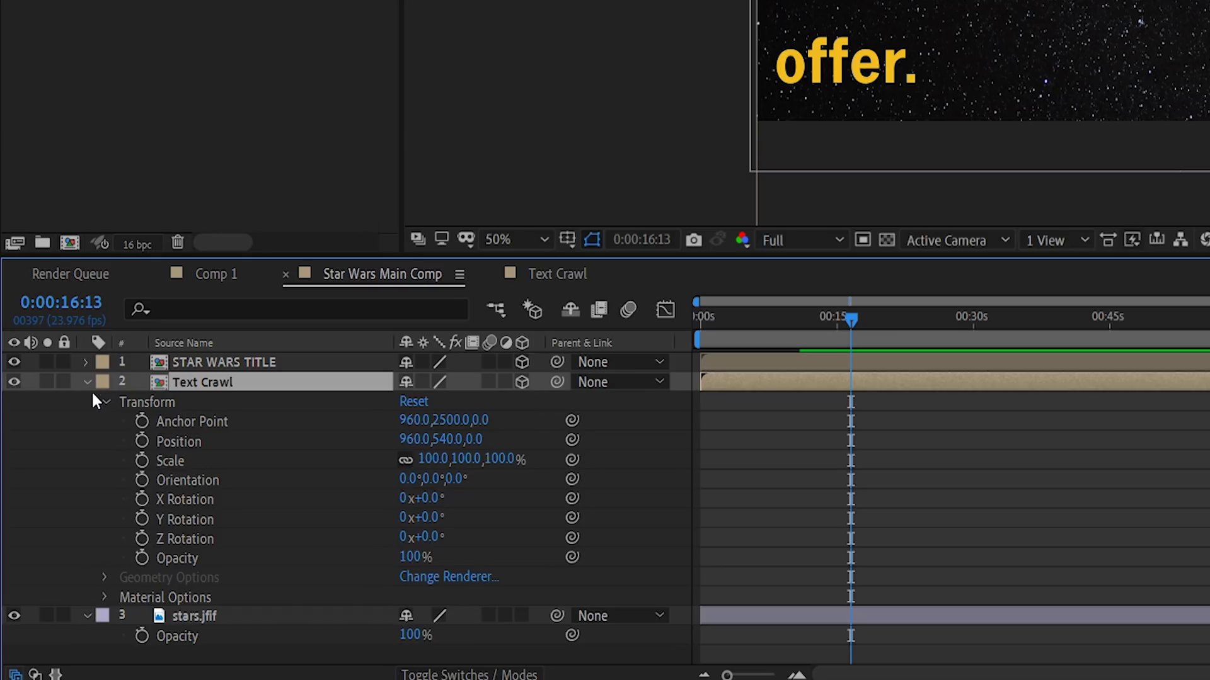
{"action": "left_click", "coordinate": [197, 499]}
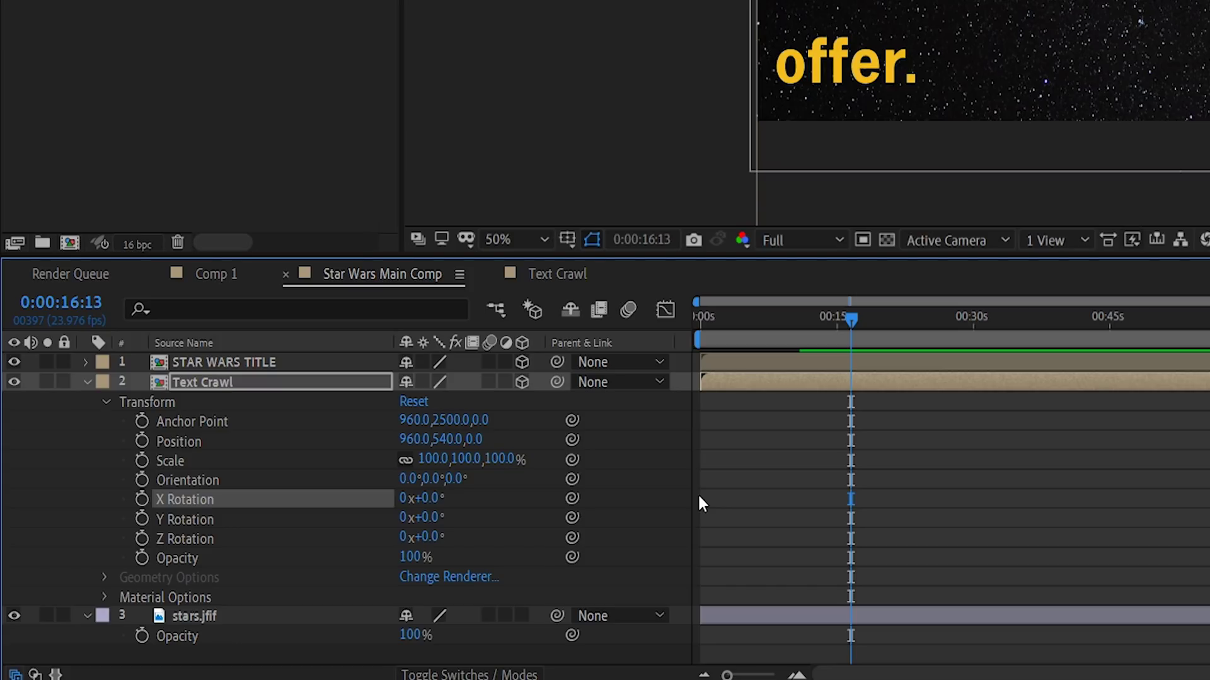
{"action": "left_click", "coordinate": [431, 499]}
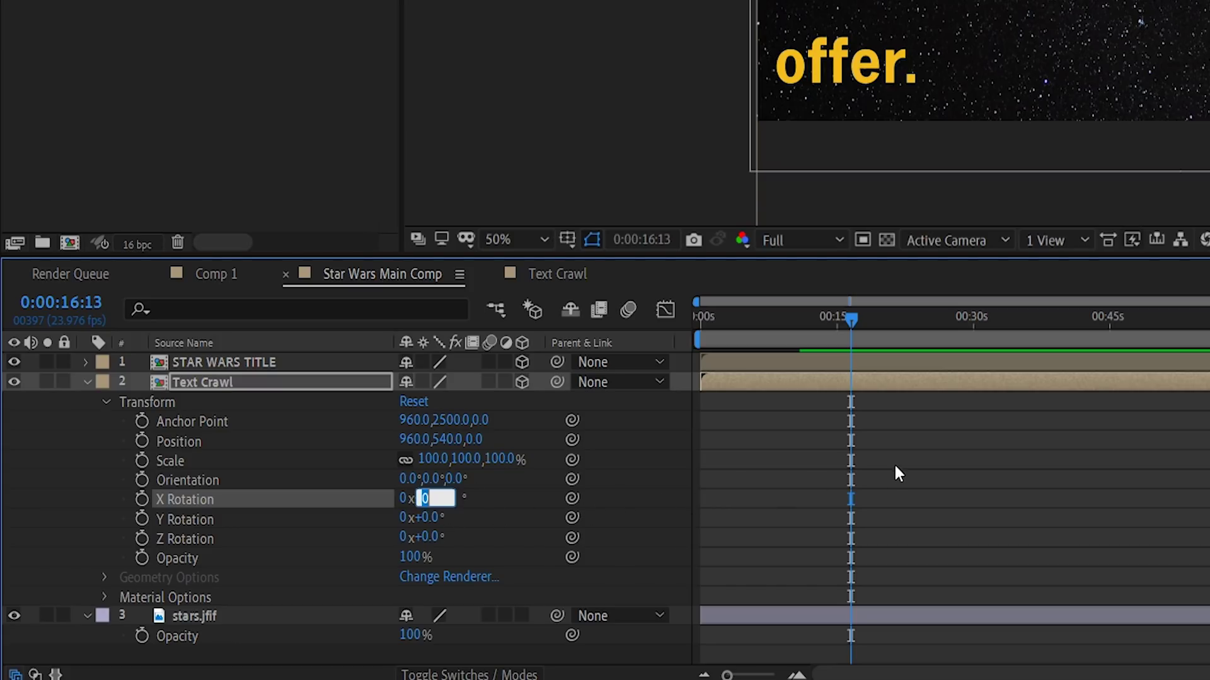
{"action": "type", "text": "-74"}
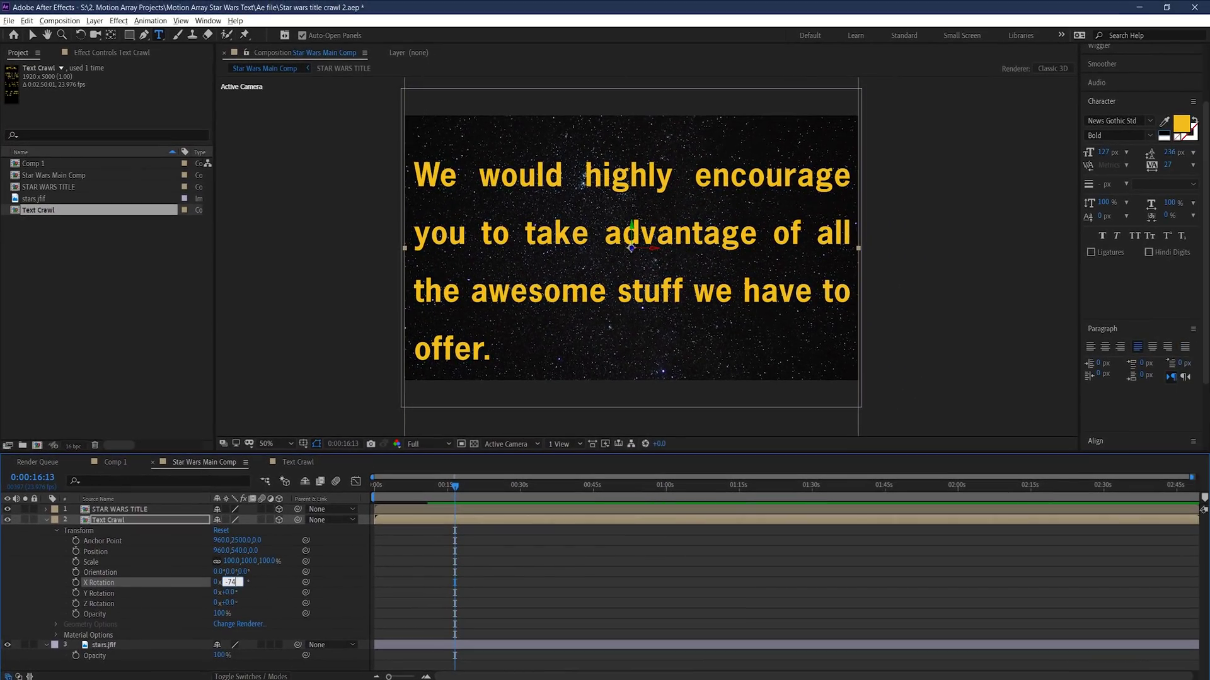
{"action": "key", "text": "Return"}
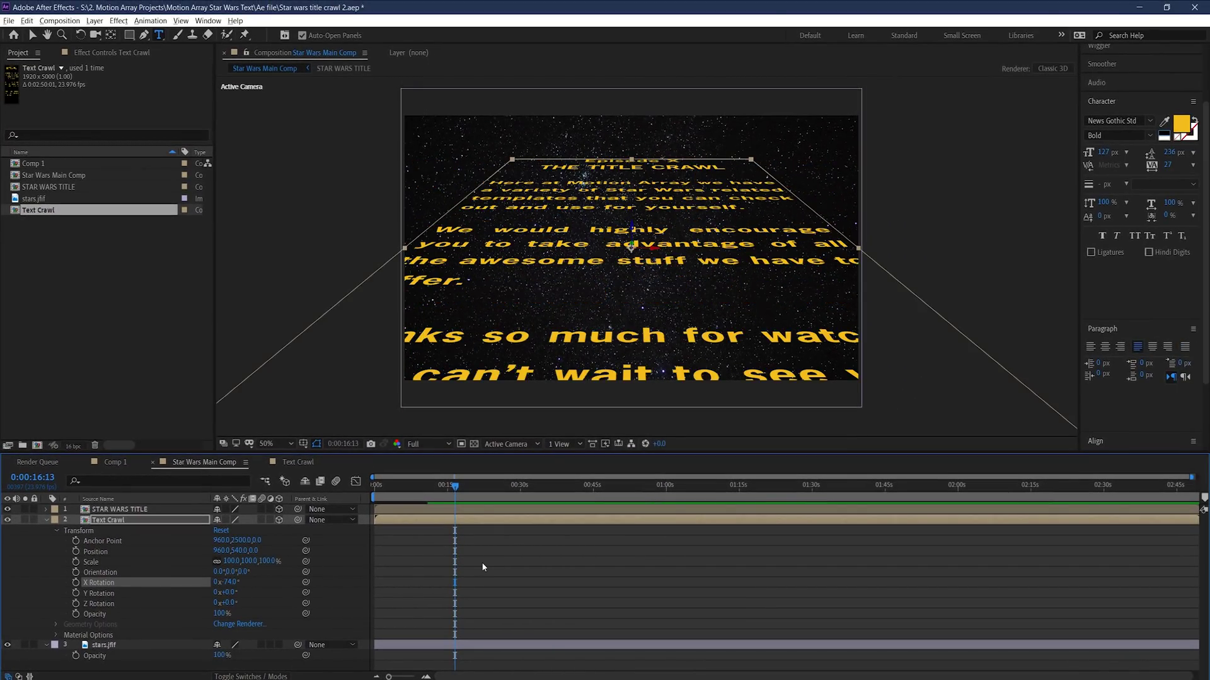
{"action": "left_click", "coordinate": [523, 573]}
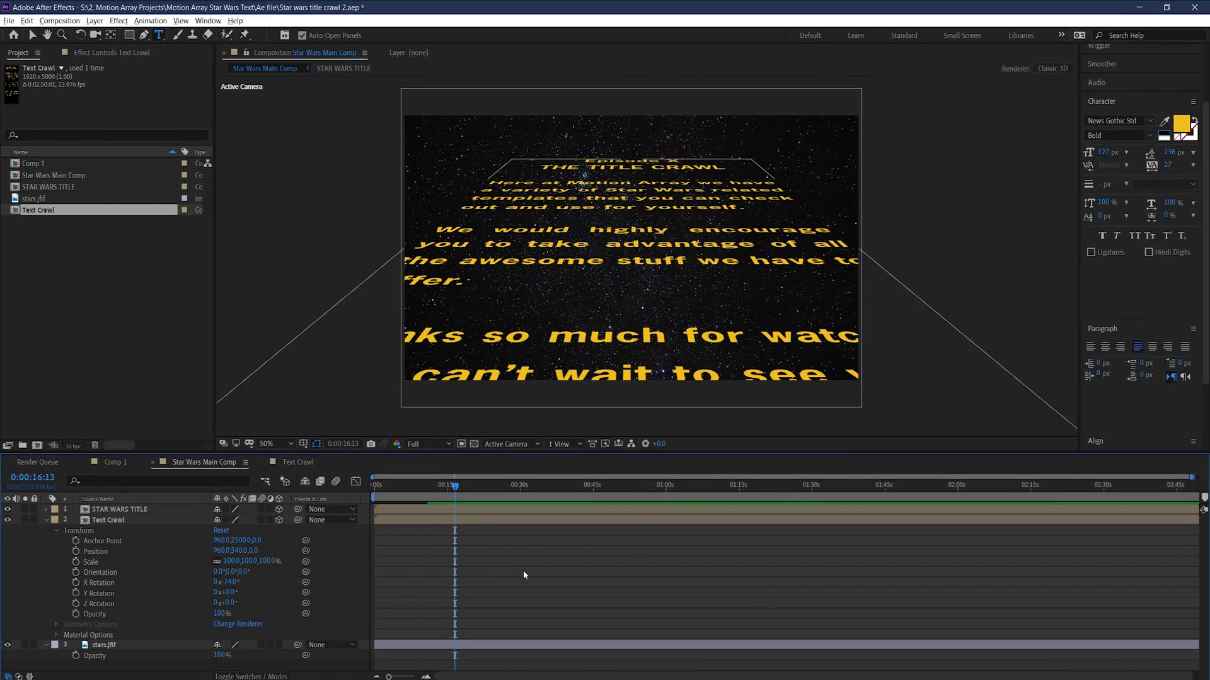
- Move the tilted Text Crawl layer down the frame along its own plane to position about 960, 984.1, 127.3
{"action": "key", "text": "v"}
{"action": "left_click", "coordinate": [504, 521]}
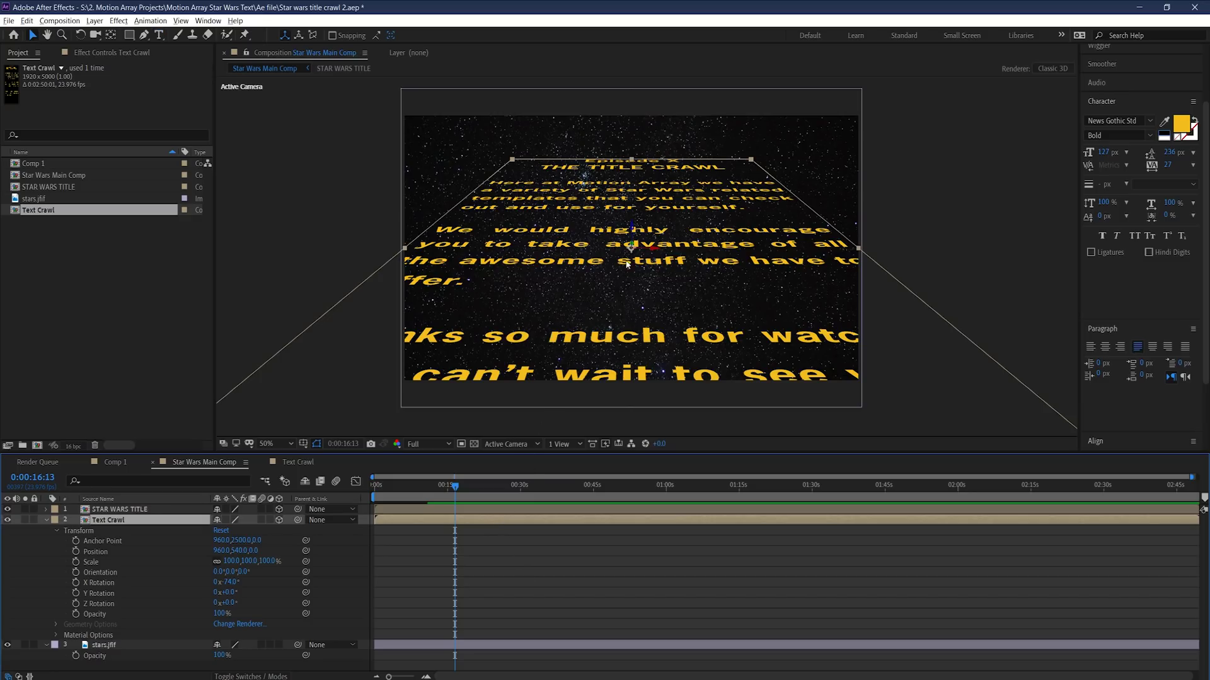
{"action": "left_click_drag", "start_coordinate": [632, 231], "coordinate": [647, 341]}
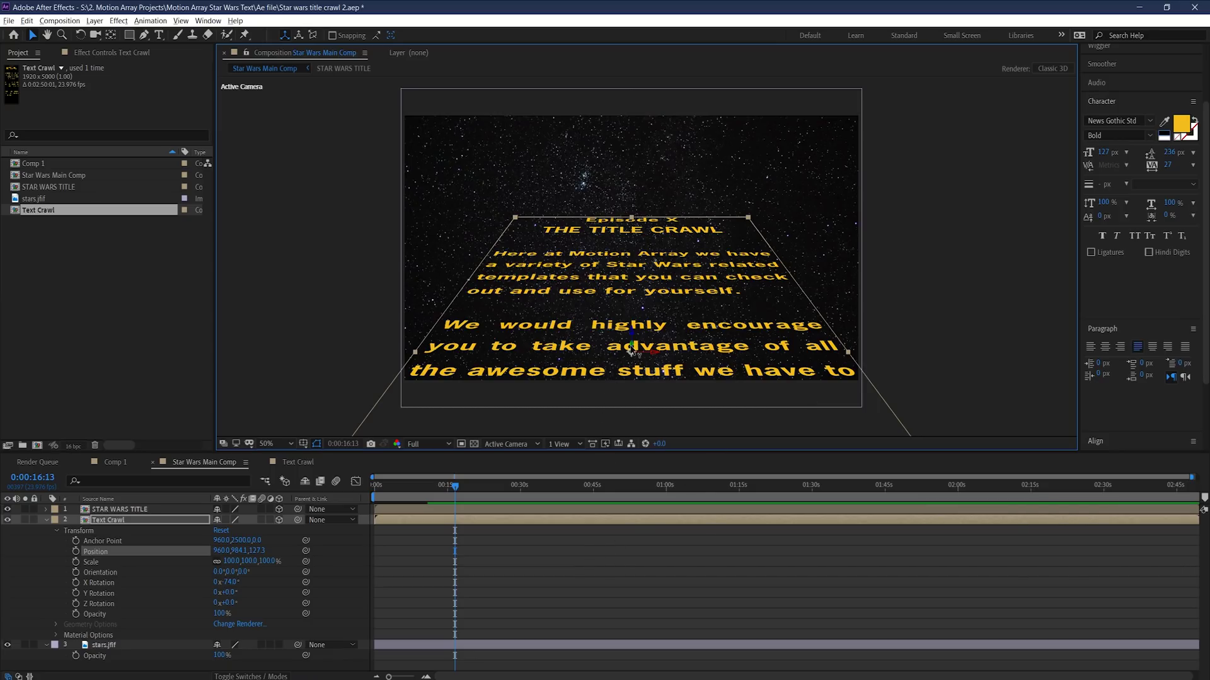
{"action": "left_click_drag", "start_coordinate": [630, 346], "coordinate": [622, 191]}
{"action": "key", "text": "ctrl+z"}
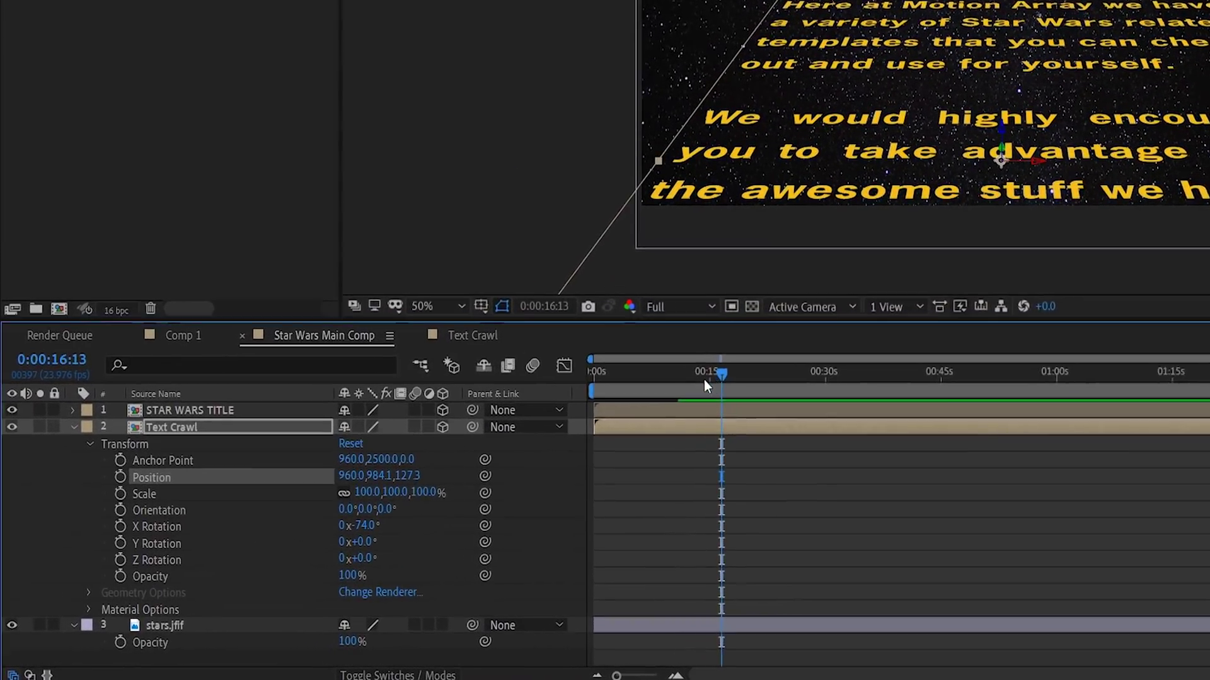
- Keyframe the Text Crawl layer's Position at 0:00:13:23 with the text just below the frame, at about 960, 1739.1, -2506.5
{"action": "left_click_drag", "start_coordinate": [451, 486], "coordinate": [420, 486]}
{"action": "left_click_drag", "start_coordinate": [778, 323], "coordinate": [822, 323]}
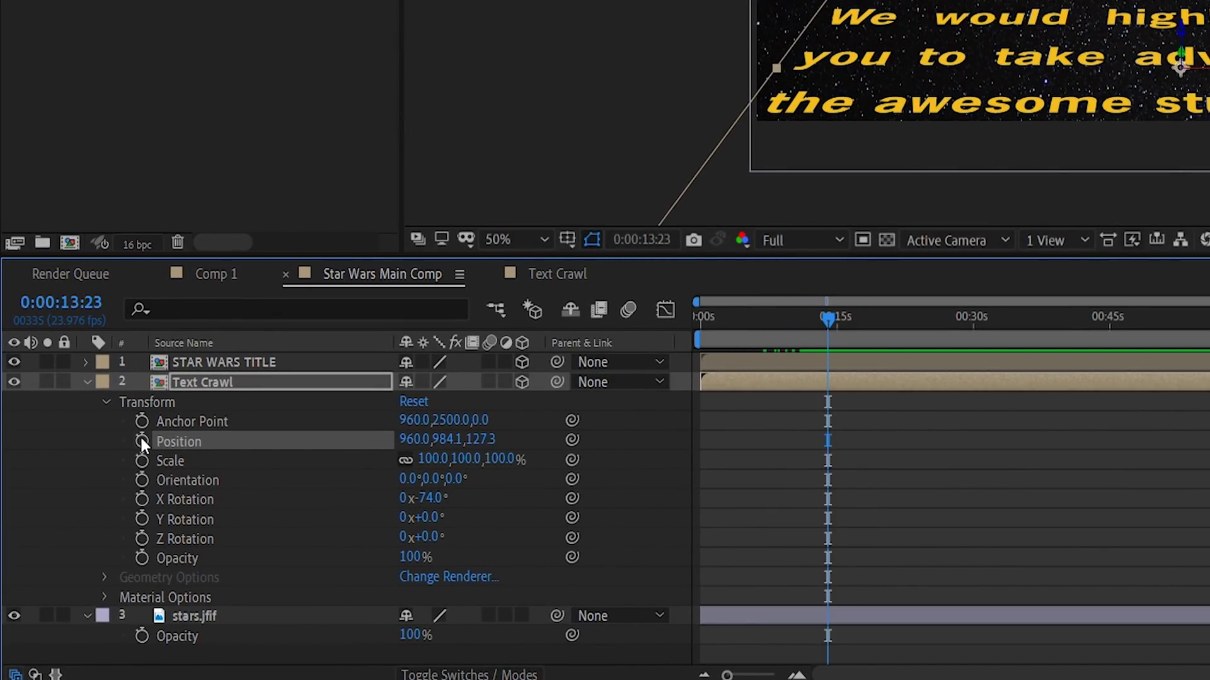
{"action": "left_click", "coordinate": [142, 441]}
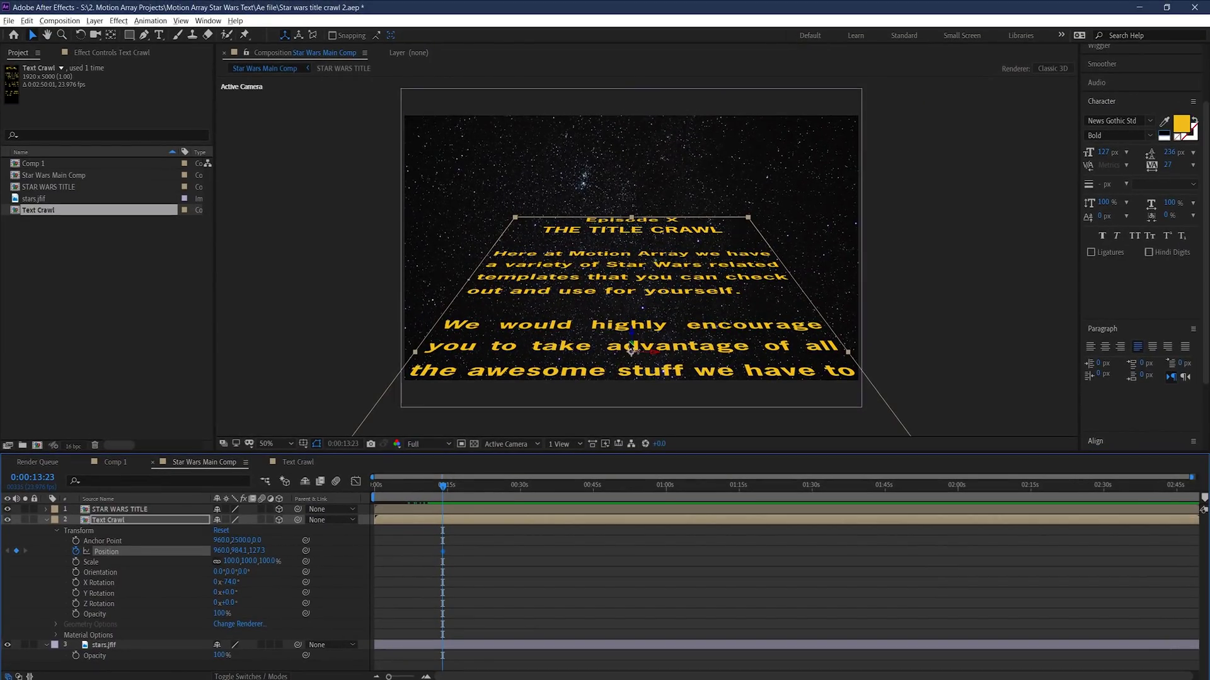
{"action": "left_click_drag", "start_coordinate": [711, 305], "coordinate": [713, 345]}
{"action": "left_click_drag", "start_coordinate": [632, 383], "coordinate": [630, 409]}
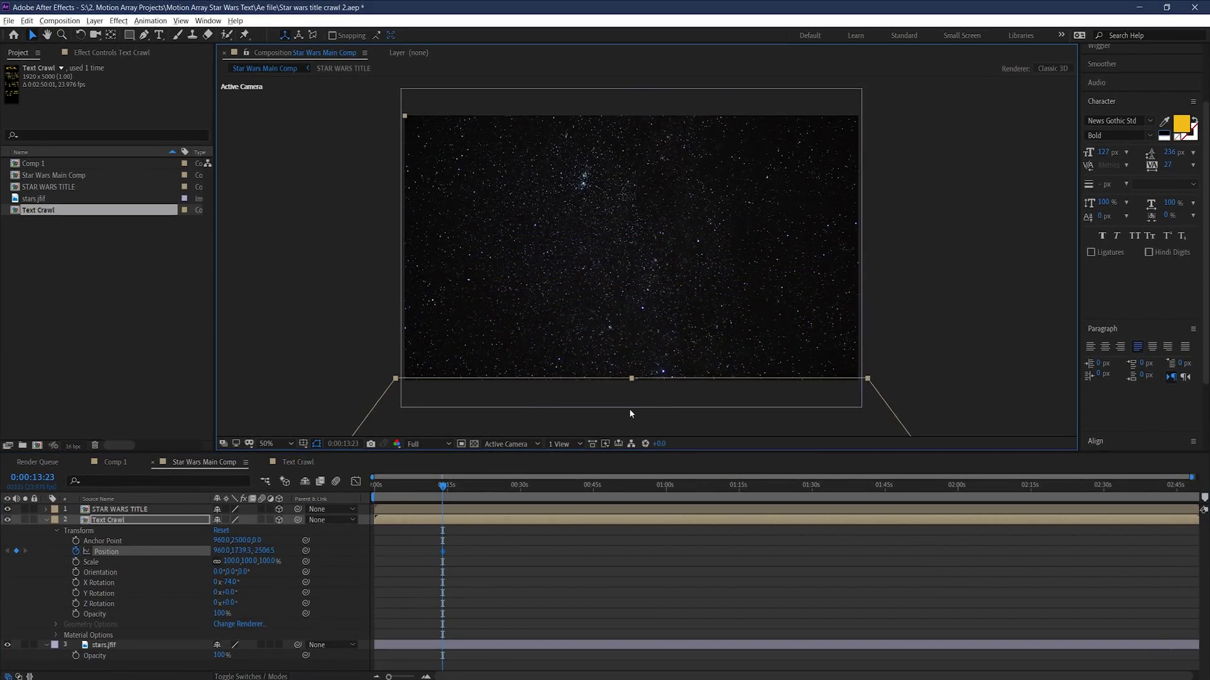
- At 0:00:27:11, move the Text Crawl layer far into the distance near the frame's top, to position about 960, -1116.3, 7452.2
{"action": "left_click_drag", "start_coordinate": [444, 486], "coordinate": [509, 483]}
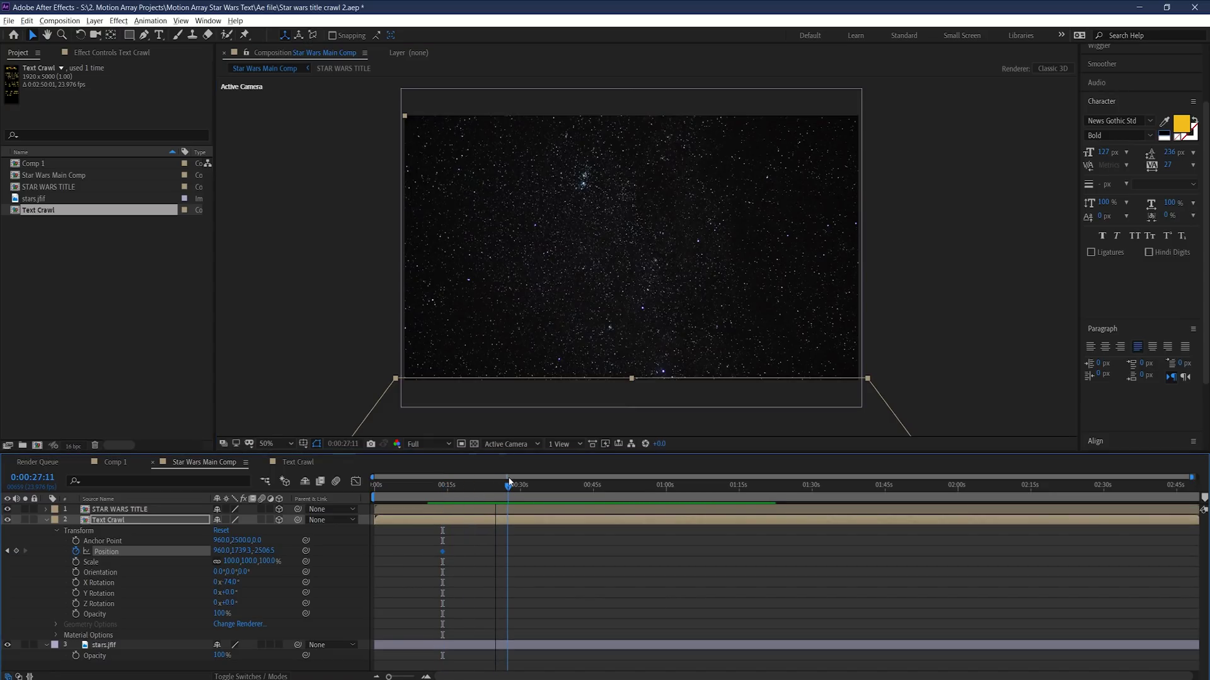
{"action": "scroll", "coordinate": [746, 344], "scroll_direction": "down", "scroll_amount": 8}
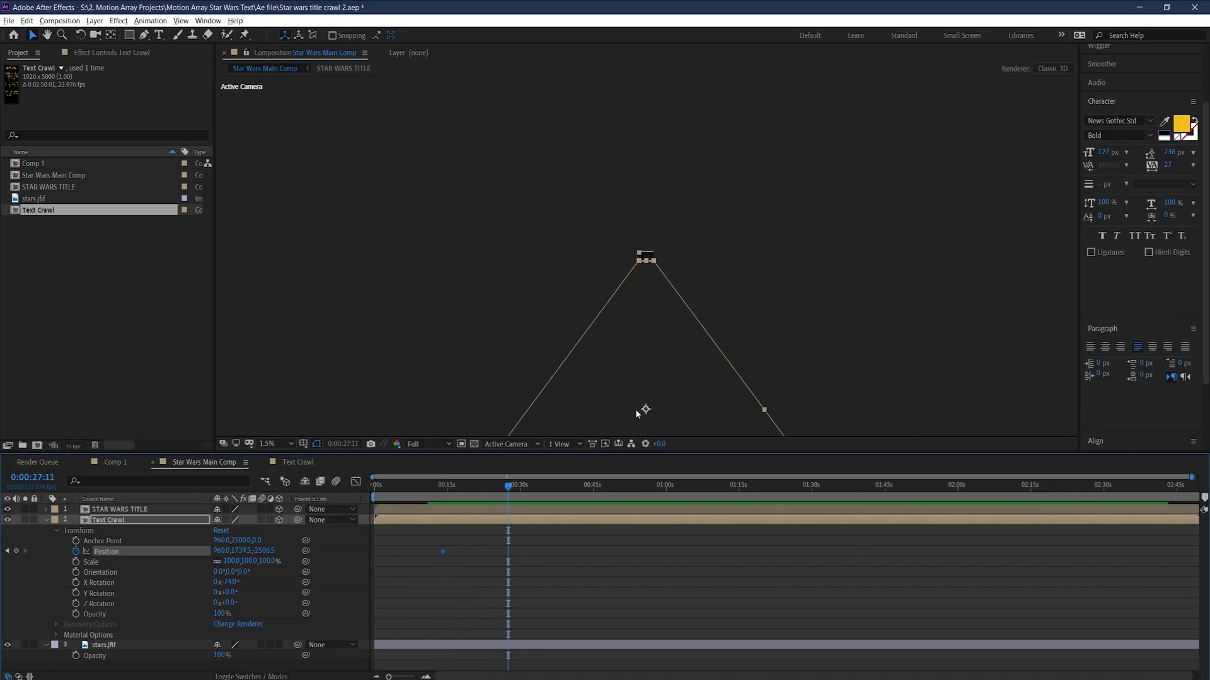
{"action": "left_click_drag", "start_coordinate": [646, 410], "coordinate": [647, 392]}
{"action": "scroll", "coordinate": [648, 392], "scroll_direction": "up", "scroll_amount": 6}
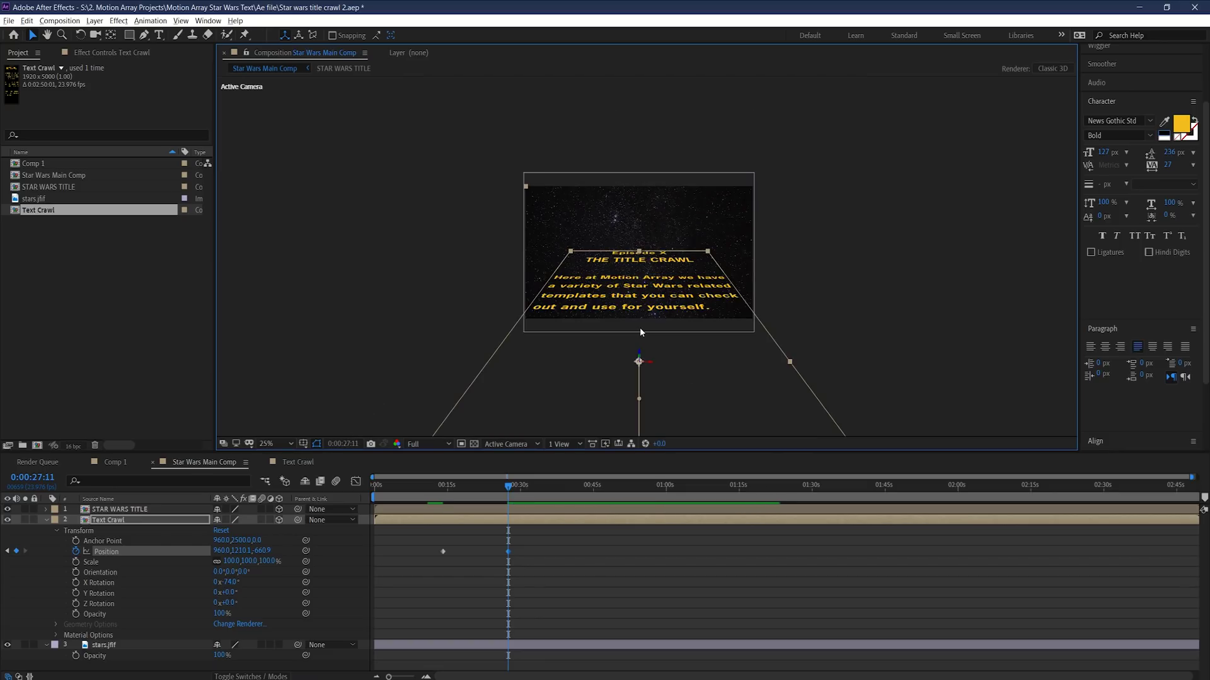
{"action": "left_click_drag", "start_coordinate": [640, 361], "coordinate": [635, 253]}
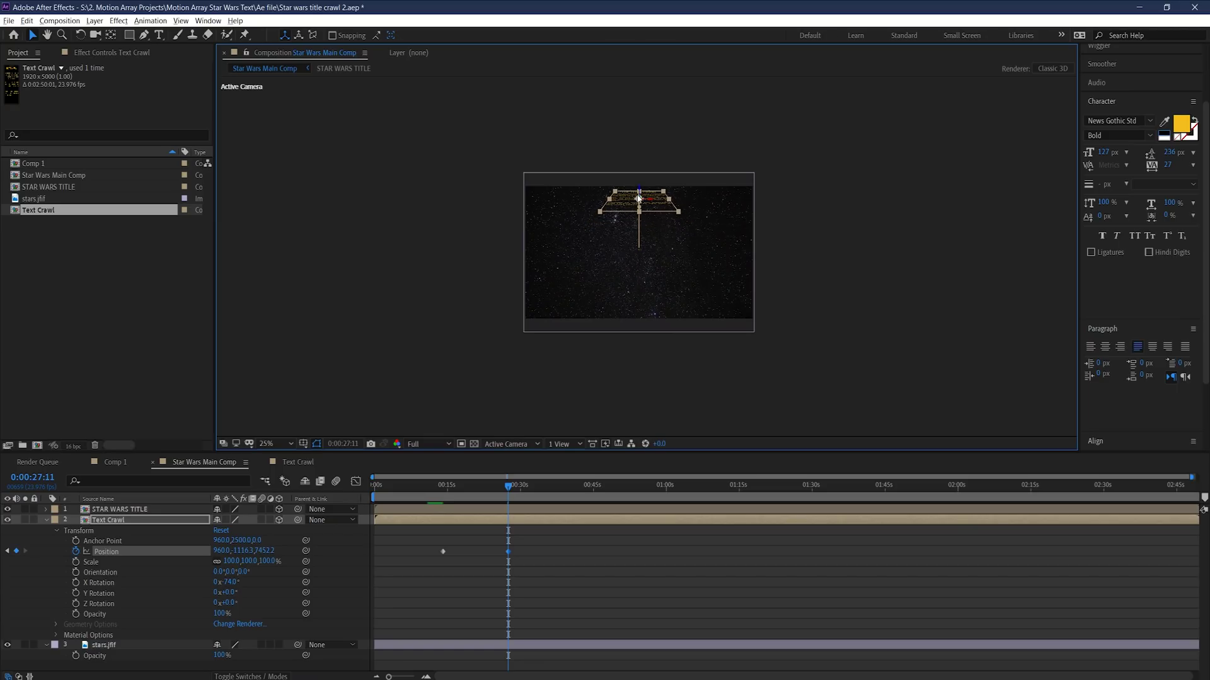
{"action": "key", "text": "period"}
- Slow the crawl by moving its ending Position keyframe to about 0:00:44, and preview the motion
{"action": "left_click_drag", "start_coordinate": [478, 486], "coordinate": [442, 523]}
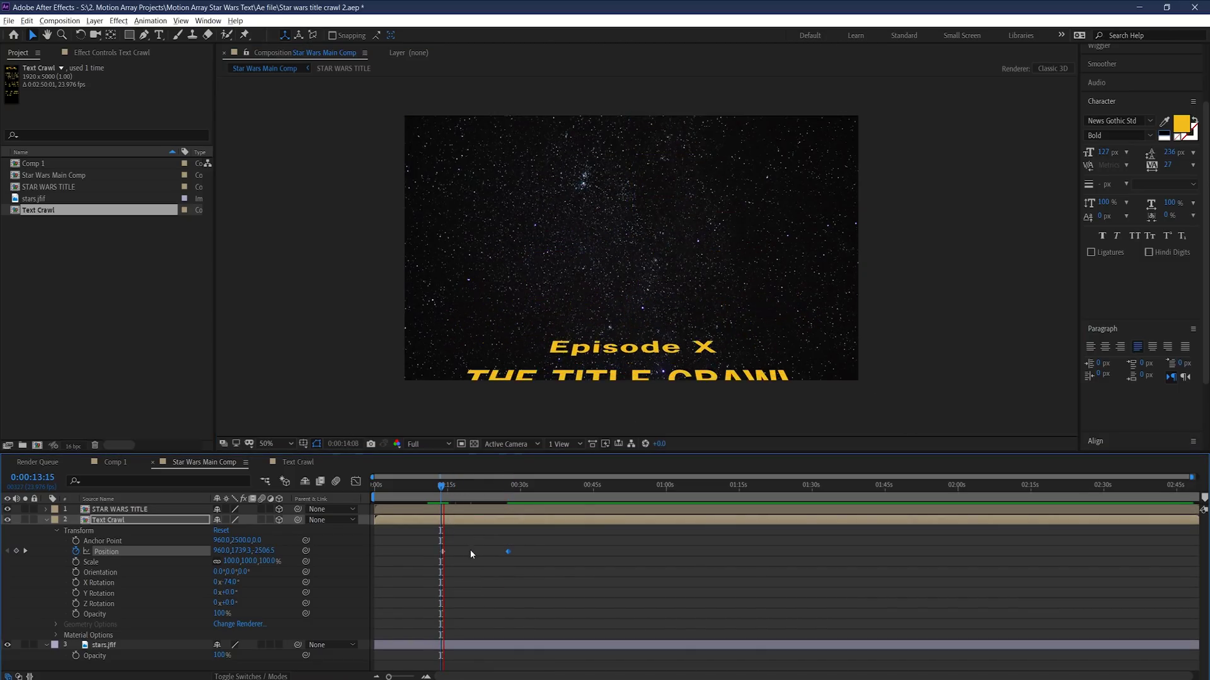
{"action": "left_click_drag", "start_coordinate": [508, 551], "coordinate": [588, 557]}
{"action": "key", "text": "space"}
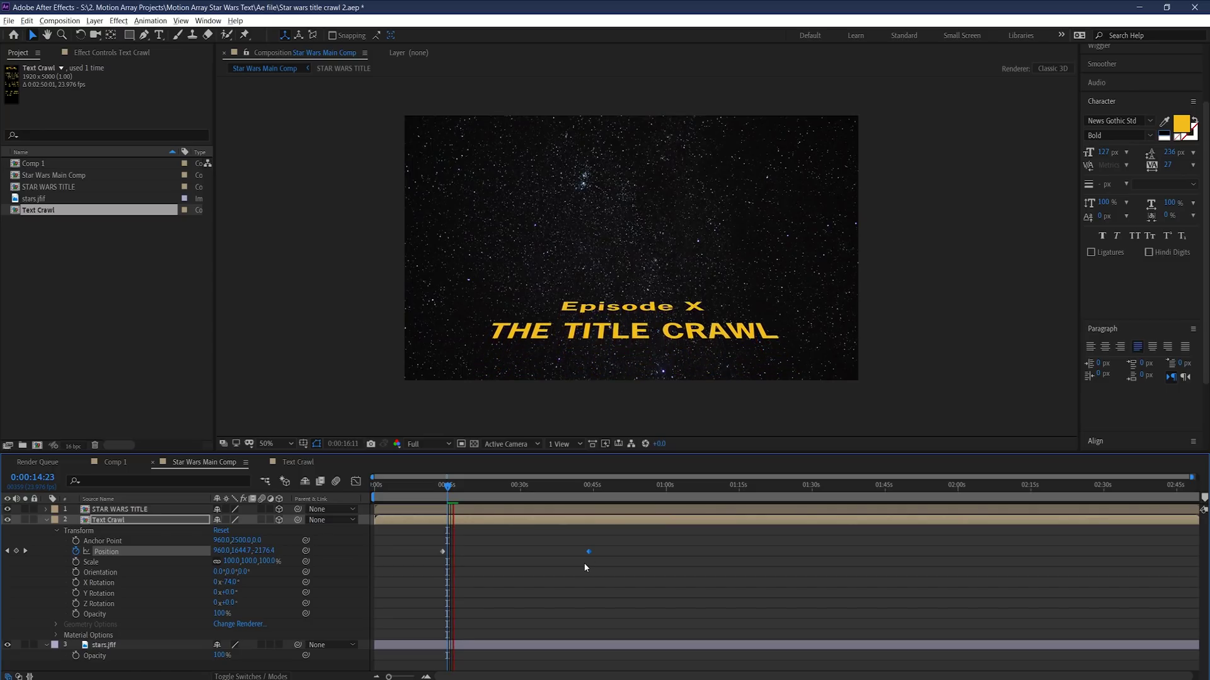
{"action": "key", "text": "space"}
- Go to 0:00:36:02 and pre-compose the Text Crawl layer as Text Crawl Comp 1, moving all attributes into the new composition
{"action": "left_click_drag", "start_coordinate": [504, 487], "coordinate": [550, 497]}
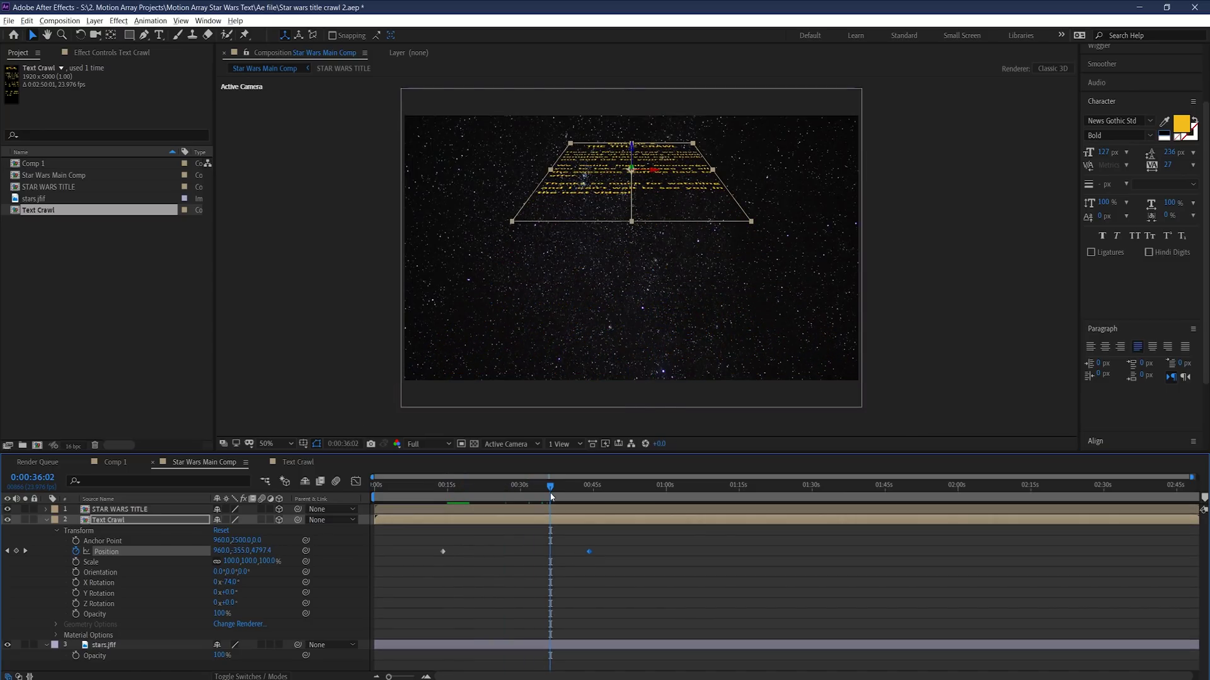
{"action": "right_click", "coordinate": [576, 521]}
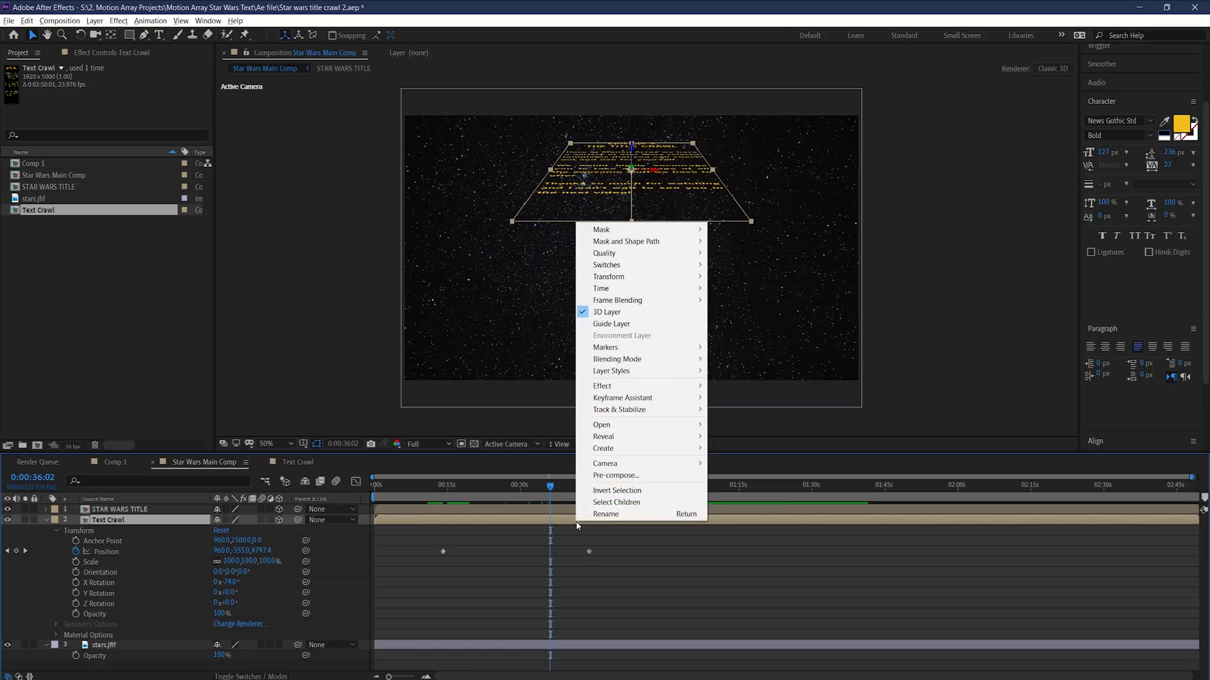
{"action": "left_click", "coordinate": [611, 476]}
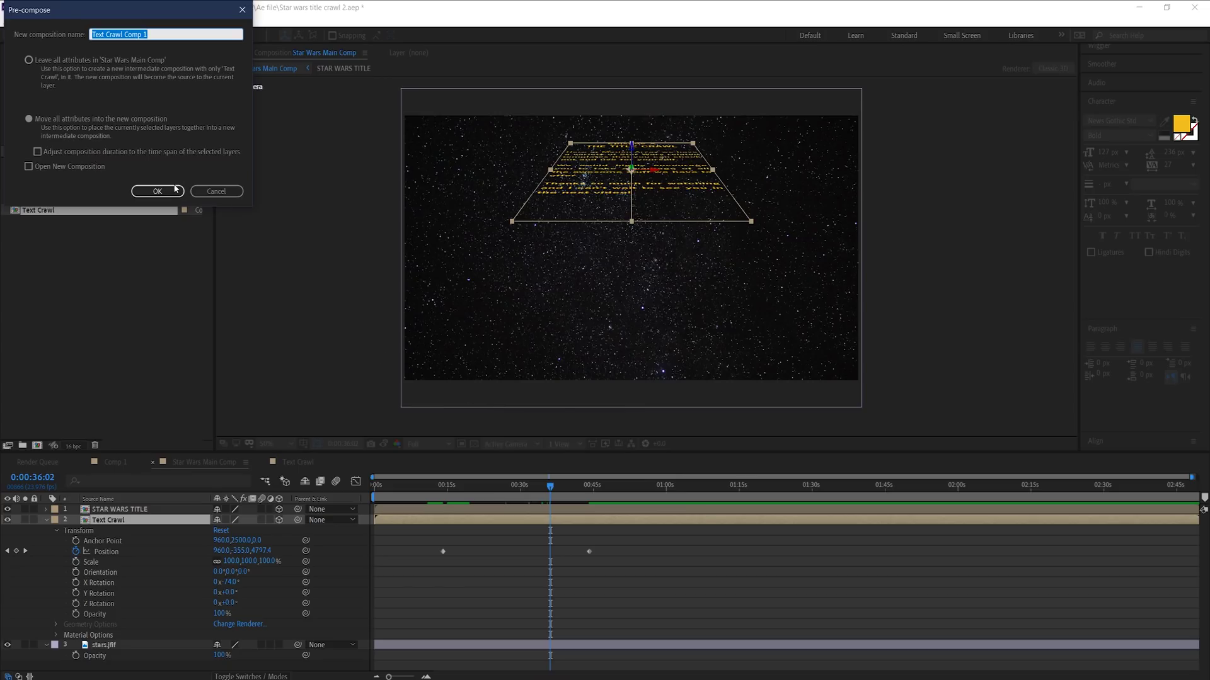
{"action": "left_click", "coordinate": [173, 192]}
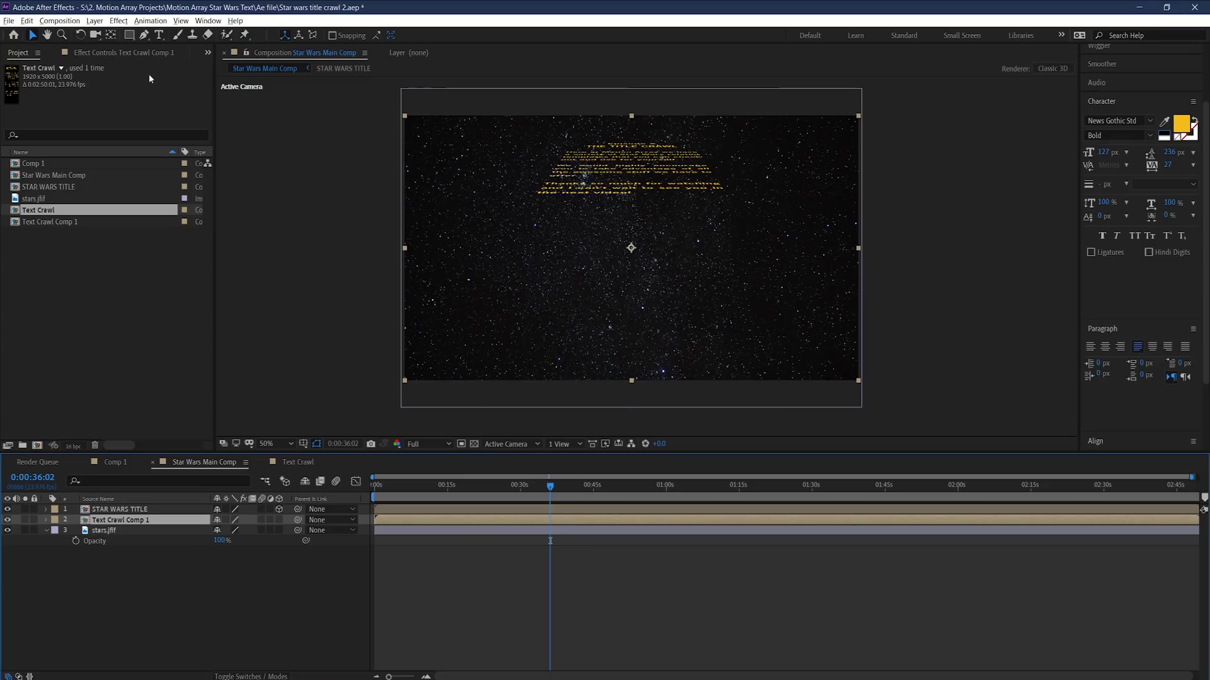
- Draw a wide rectangular mask on Text Crawl Comp 1 across the top of the frame, down over the crawl's title line
{"action": "left_click", "coordinate": [129, 36]}
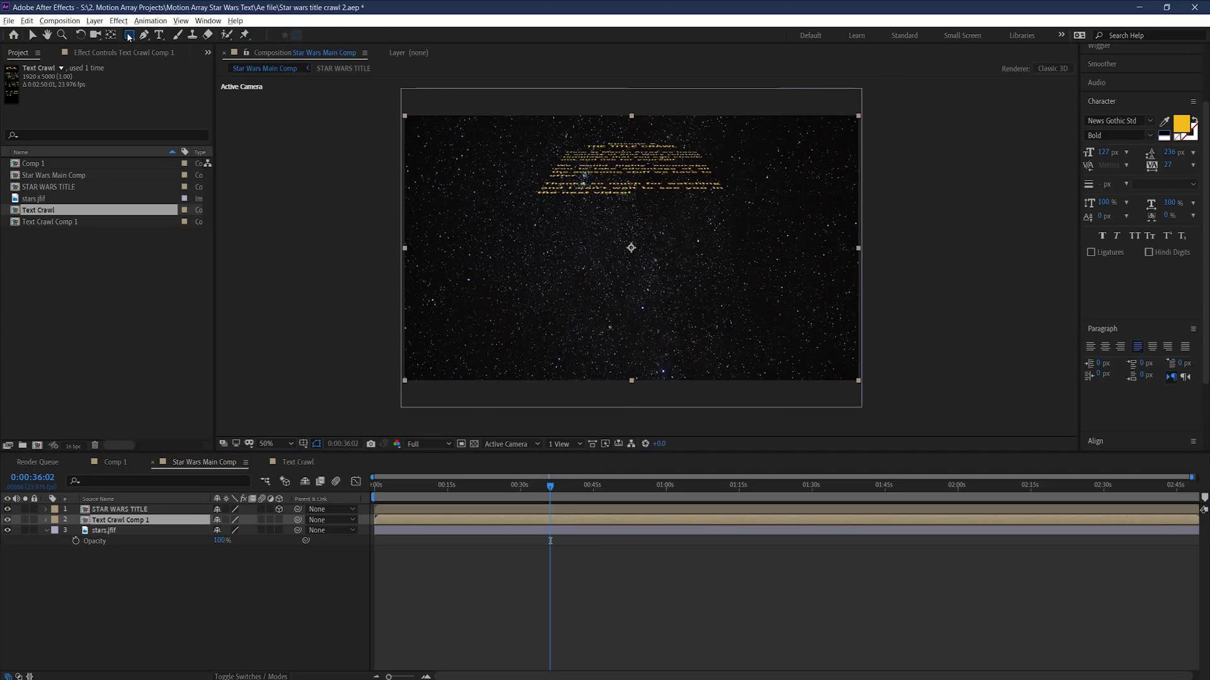
{"action": "left_click", "coordinate": [485, 524]}
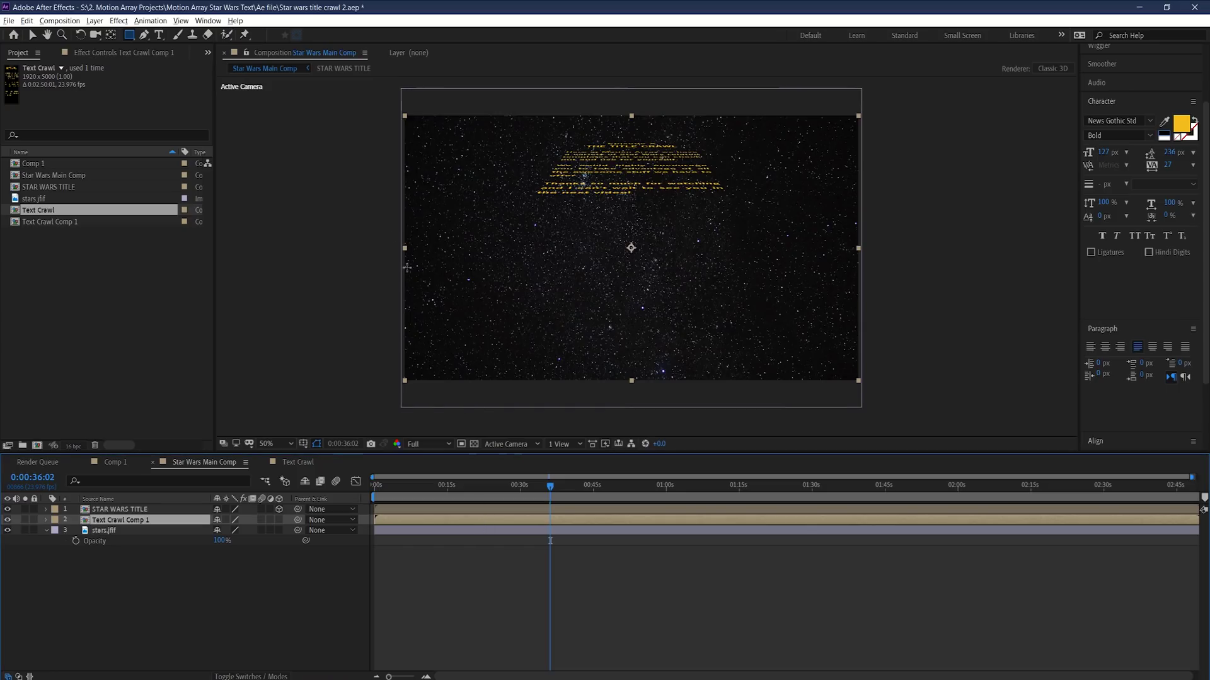
{"action": "left_click_drag", "start_coordinate": [371, 84], "coordinate": [892, 152]}
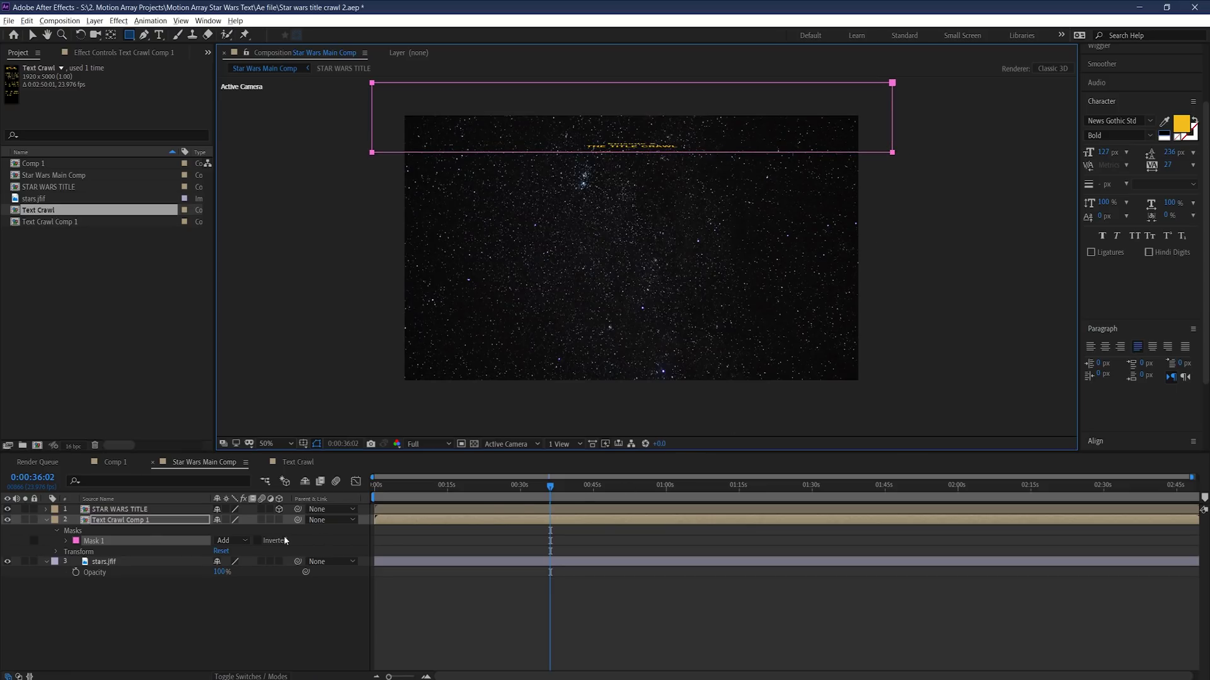
- Set the mask's feather to 100 pixels and its mode to Subtract
{"action": "left_click", "coordinate": [66, 541]}
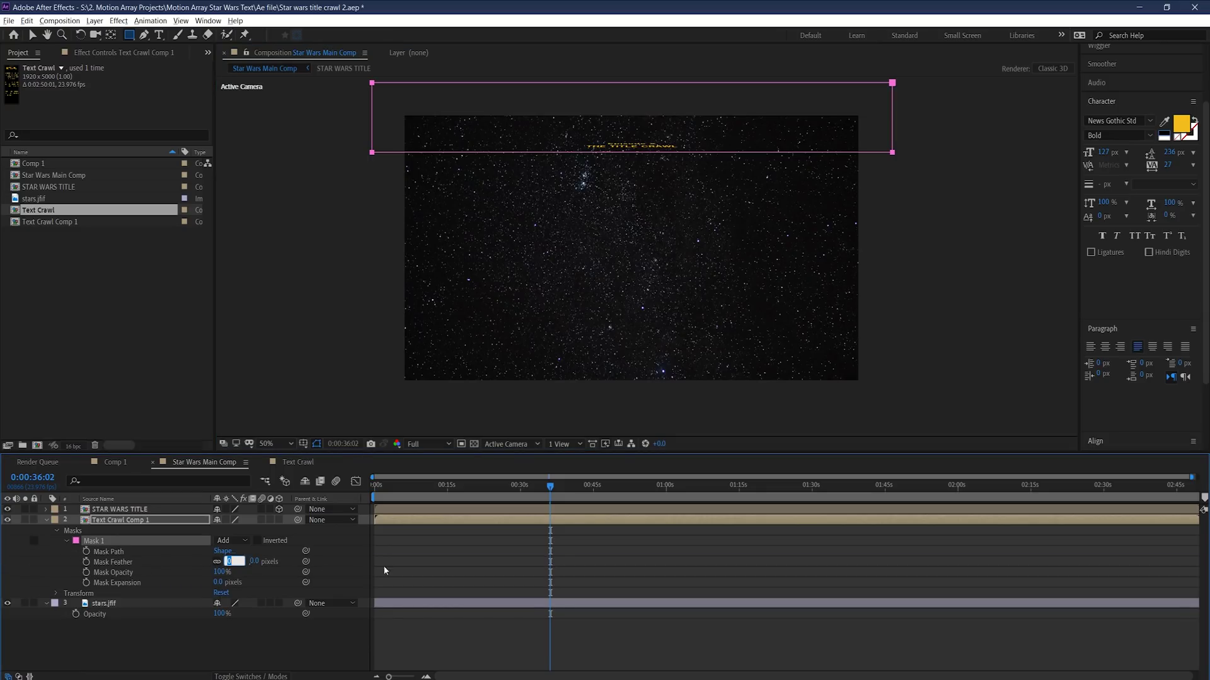
{"action": "key", "text": "Return"}
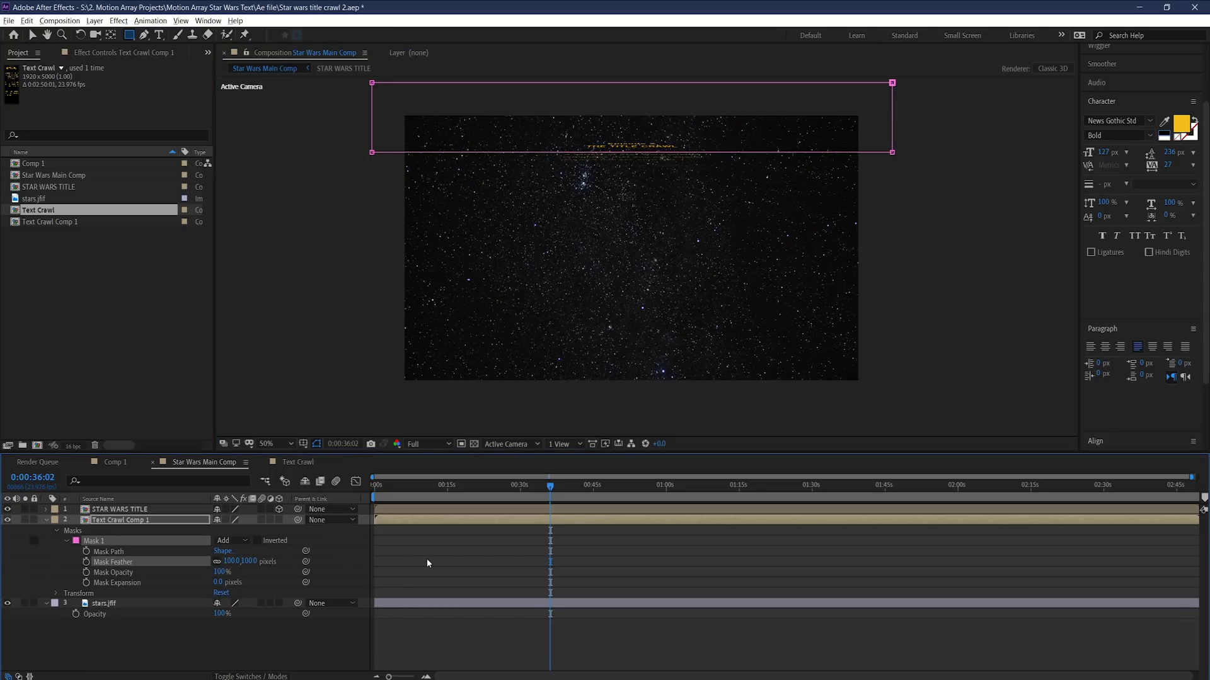
{"action": "left_click", "coordinate": [237, 544]}
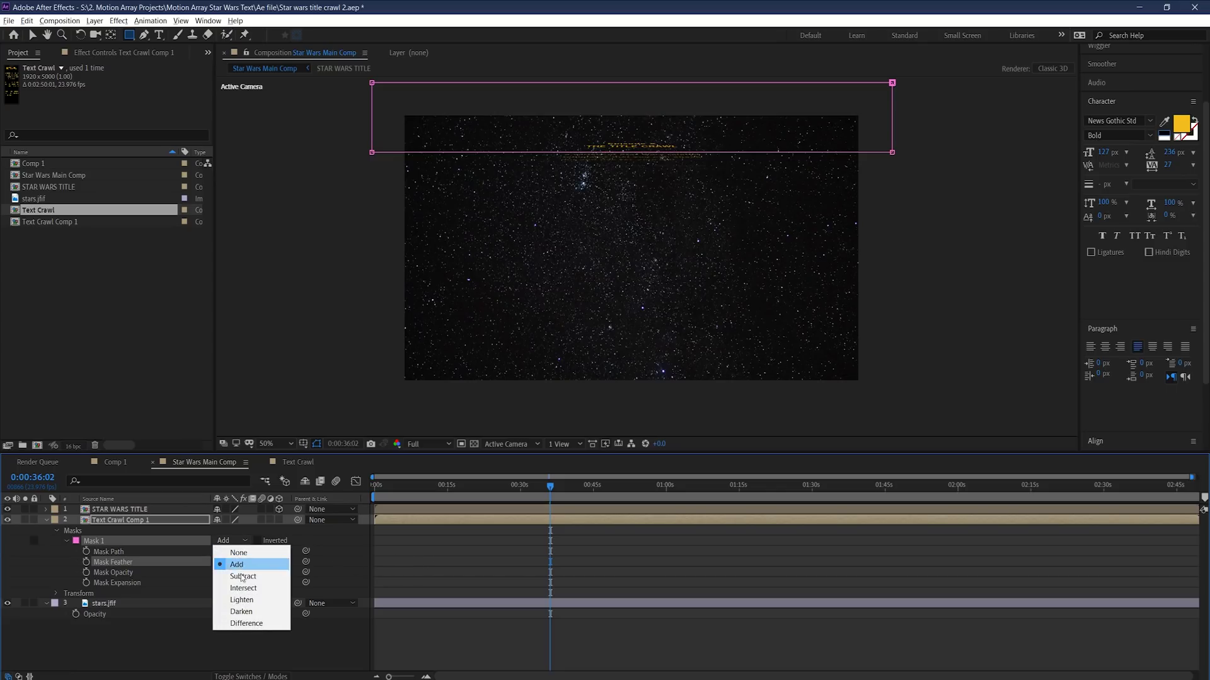
{"action": "left_click", "coordinate": [242, 577]}
- Keyframe Text Crawl Comp 1's Opacity at 100% at 0:00:40:09, lower it at 0:00:43:09 for a fade-out, and check the crawl
{"action": "mouse_move", "coordinate": [555, 488]}
{"action": "left_mouse_down"}
{"action": "mouse_move", "coordinate": [540, 487]}
{"action": "mouse_move", "coordinate": [600, 480]}
{"action": "mouse_move", "coordinate": [540, 473]}
{"action": "mouse_move", "coordinate": [573, 476]}
{"action": "left_mouse_up"}
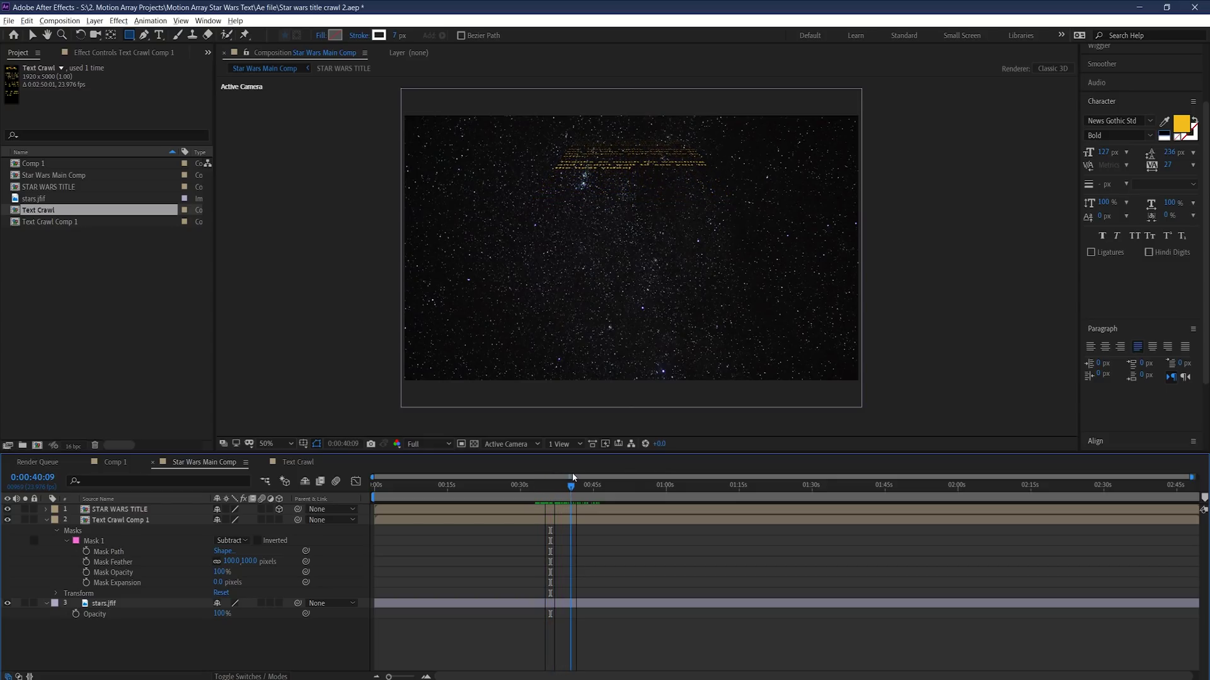
{"action": "left_click", "coordinate": [519, 520]}
{"action": "key", "text": "t"}
{"action": "left_click", "coordinate": [77, 531]}
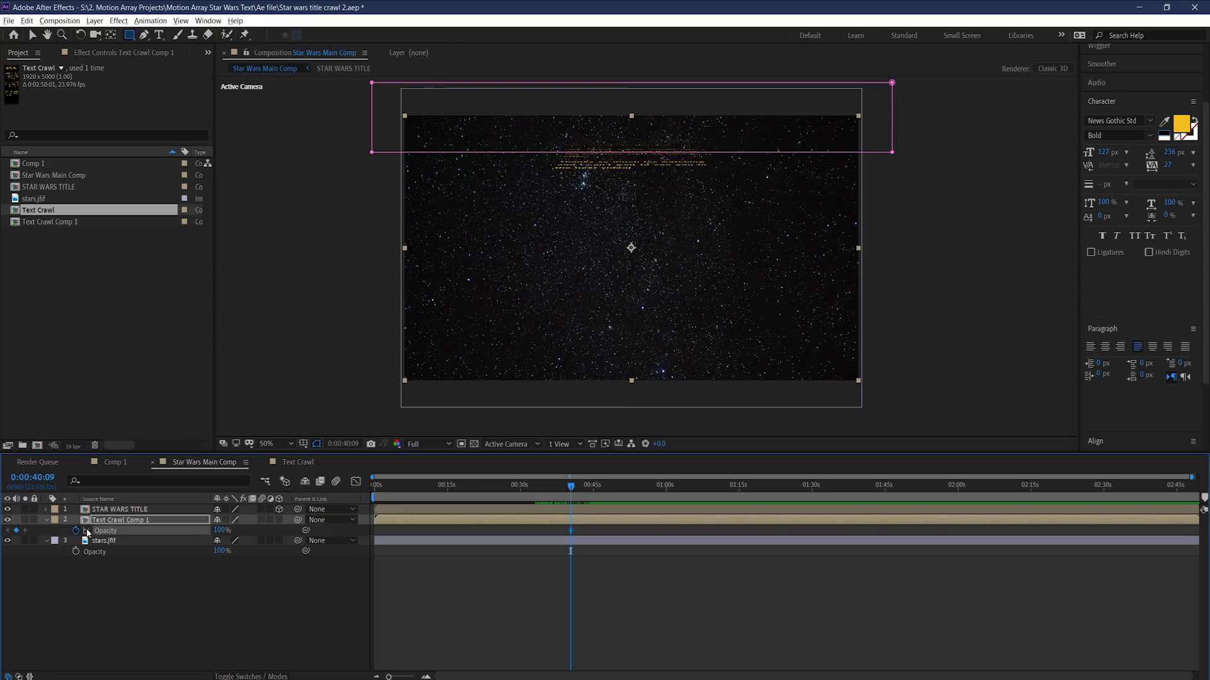
{"action": "left_click_drag", "start_coordinate": [569, 483], "coordinate": [586, 486]}
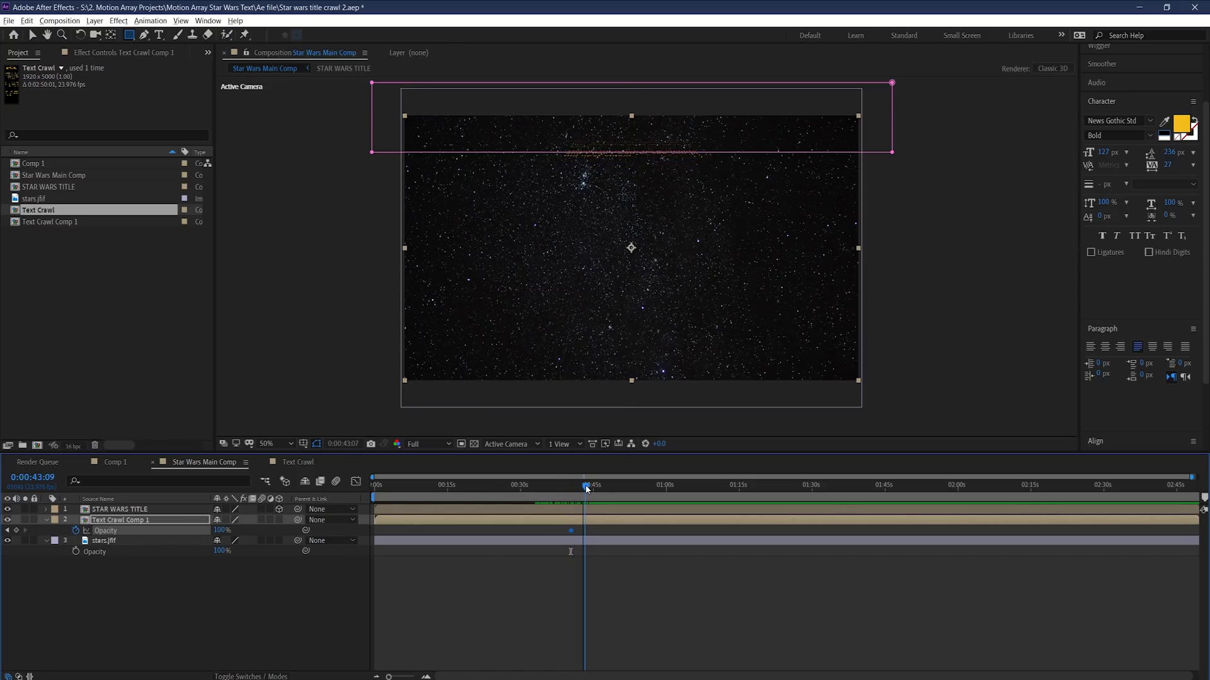
{"action": "left_click_drag", "start_coordinate": [220, 532], "coordinate": [170, 527]}
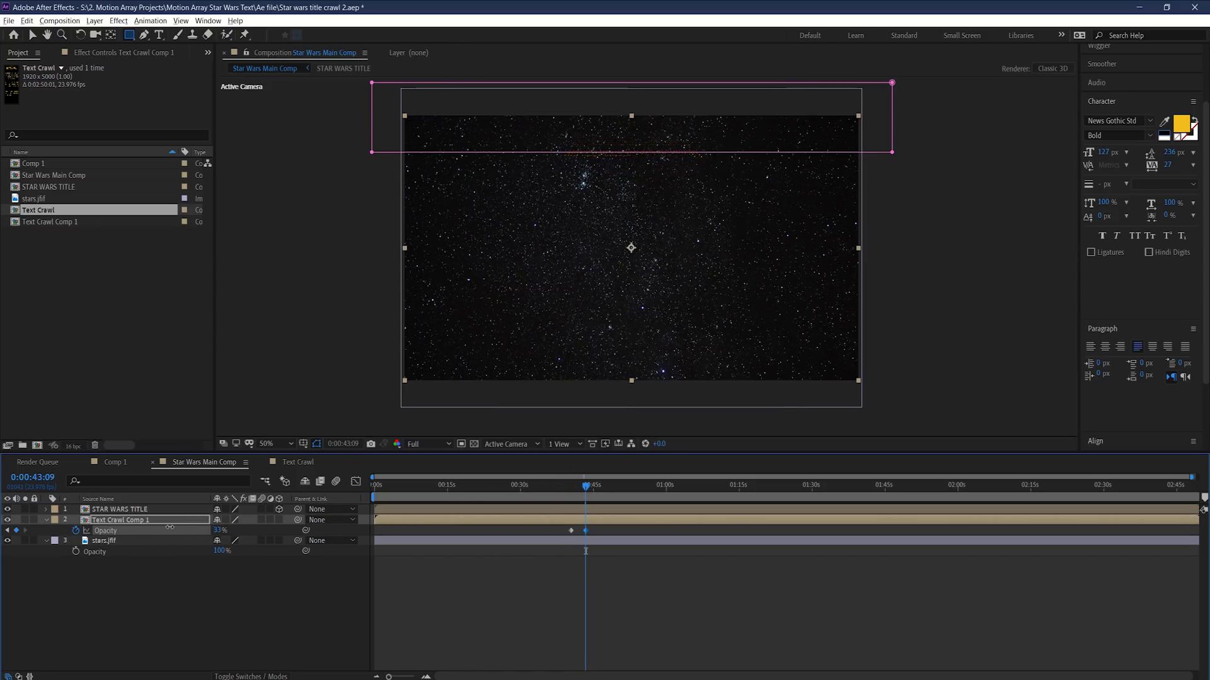
{"action": "left_click", "coordinate": [424, 622]}
{"action": "left_click_drag", "start_coordinate": [571, 486], "coordinate": [490, 496]}
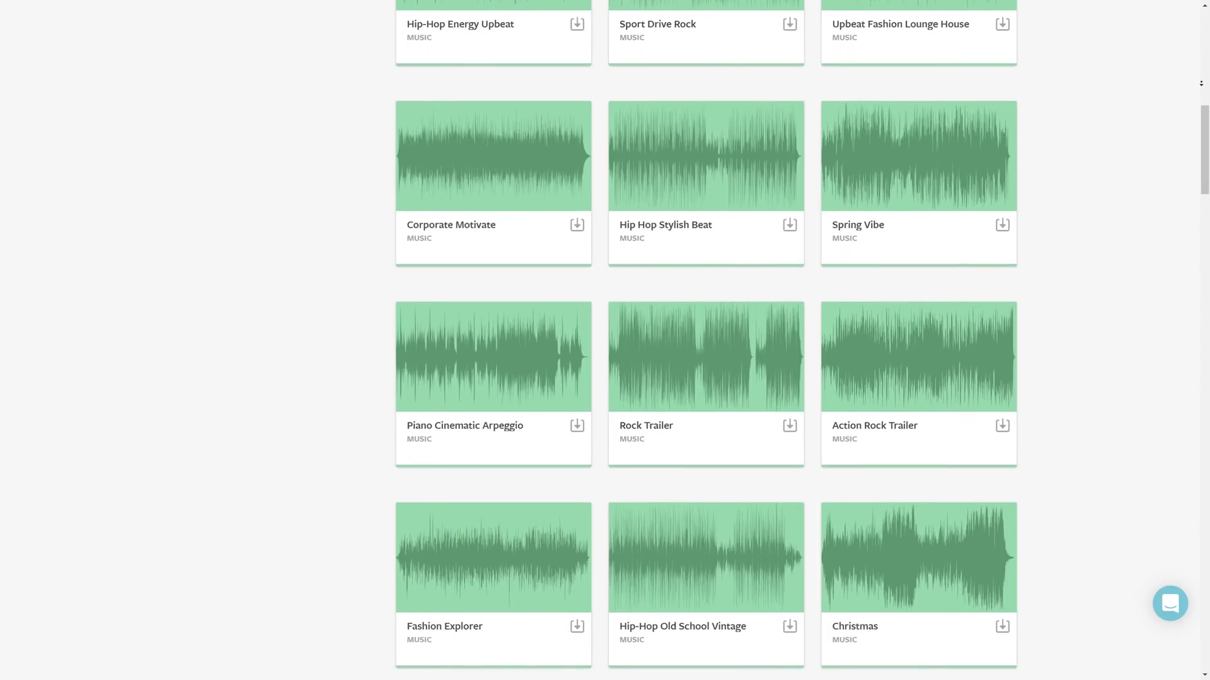
{"action": "scroll", "coordinate": [1201, 83], "scroll_direction": "down", "scroll_amount": 1}
{"action": "scroll", "coordinate": [1201, 83], "scroll_direction": "down", "scroll_amount": 2}
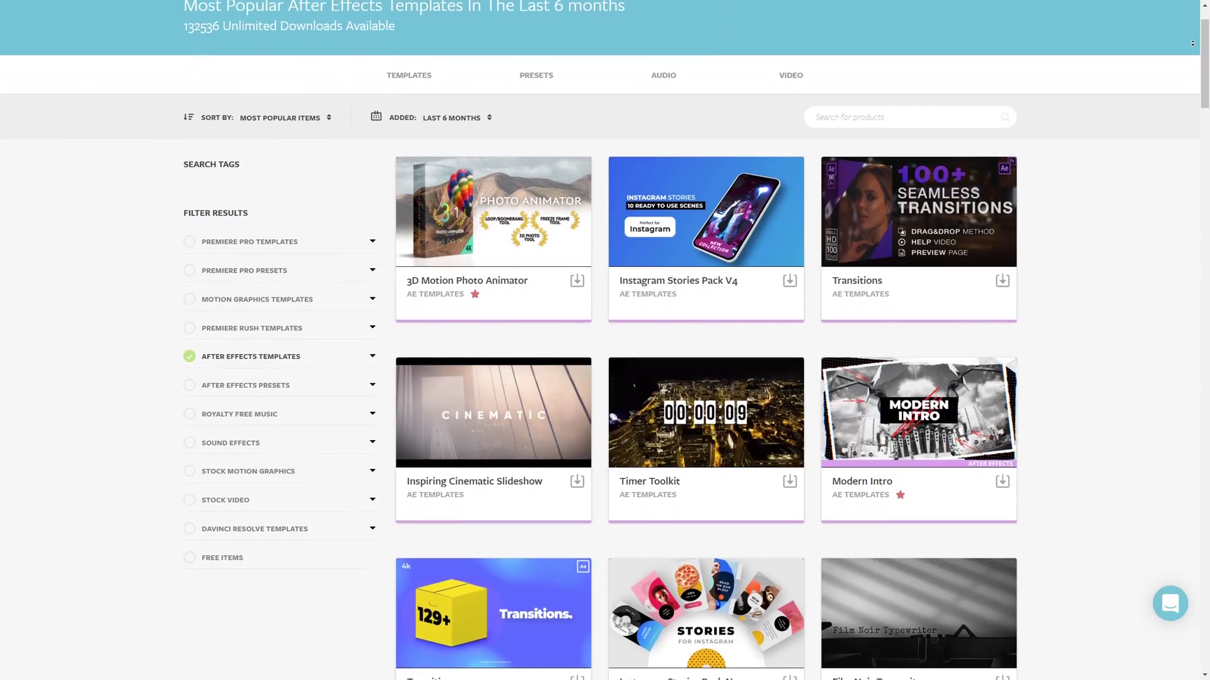
{"action": "scroll", "coordinate": [1192, 43], "scroll_direction": "down", "scroll_amount": 1}
{"action": "scroll", "coordinate": [1192, 43], "scroll_direction": "down", "scroll_amount": 2}
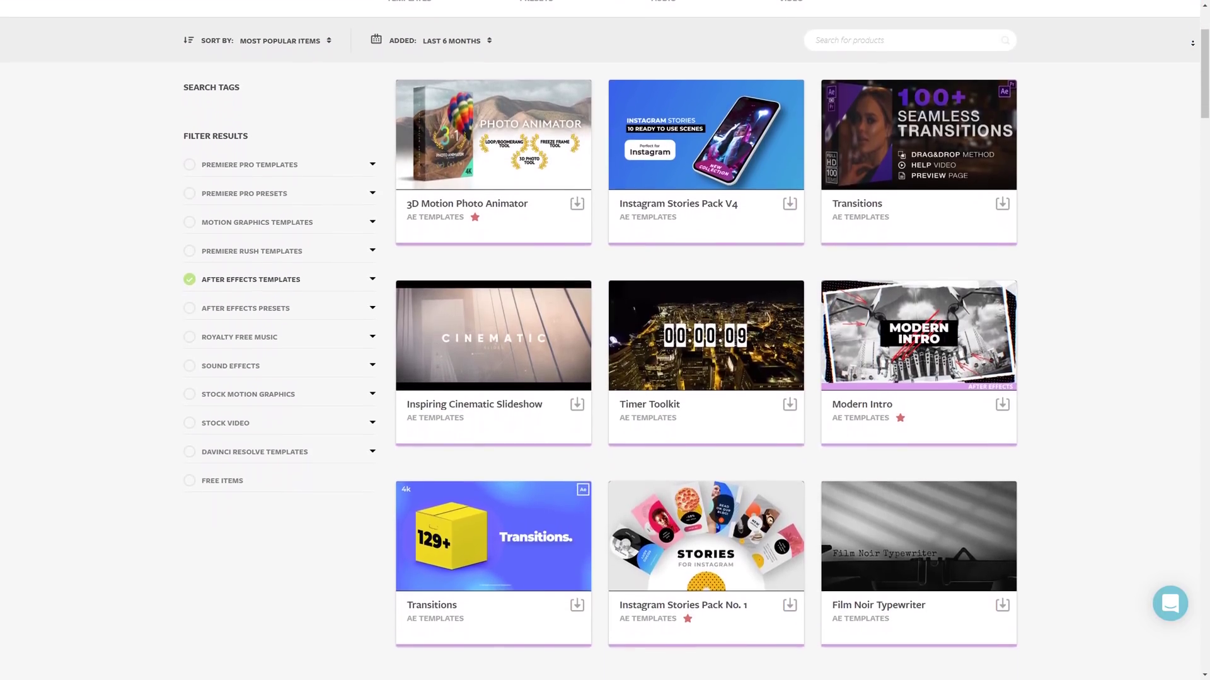
{"action": "scroll", "coordinate": [1192, 43], "scroll_direction": "down", "scroll_amount": 2}
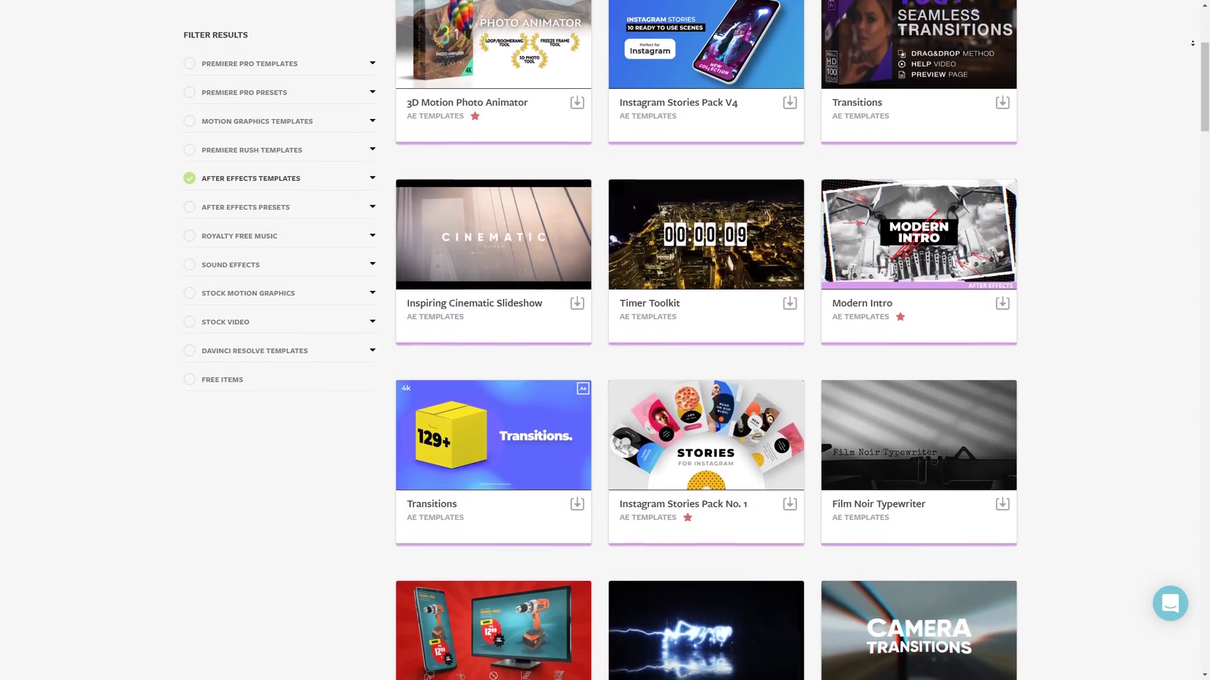
{"action": "scroll", "coordinate": [1191, 43], "scroll_direction": "down", "scroll_amount": 2}
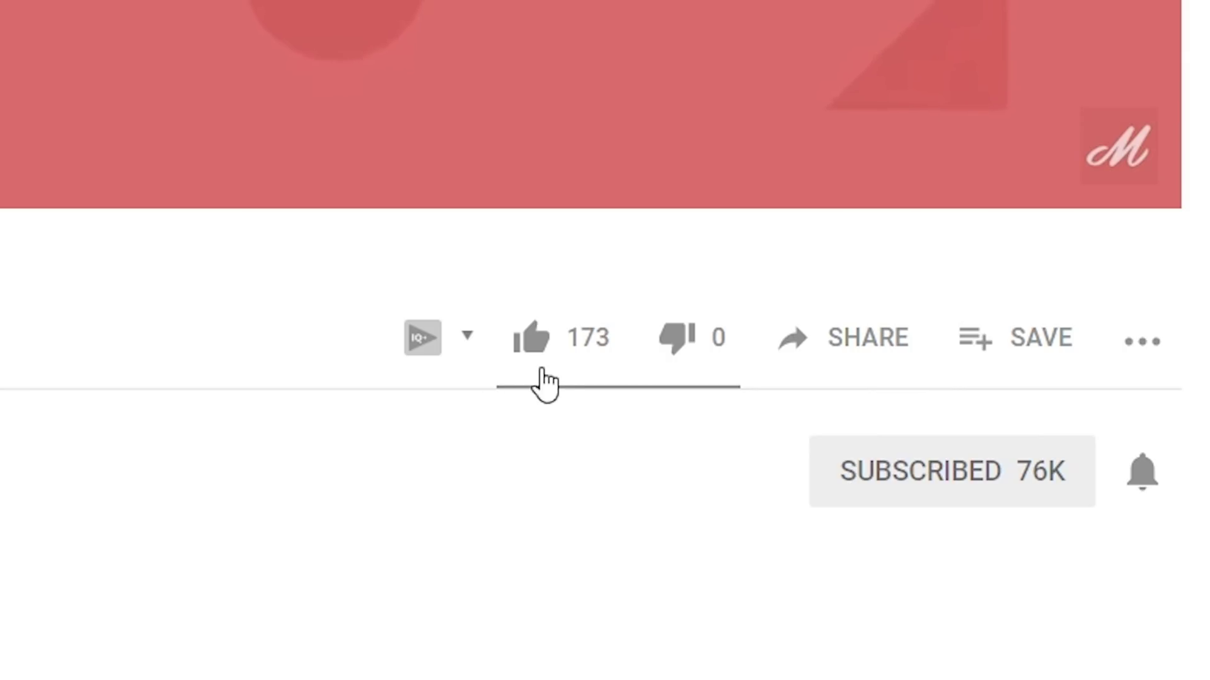
- Switch to YouTube, like the video and subscribe to its channel
{"action": "left_click", "coordinate": [553, 361]}
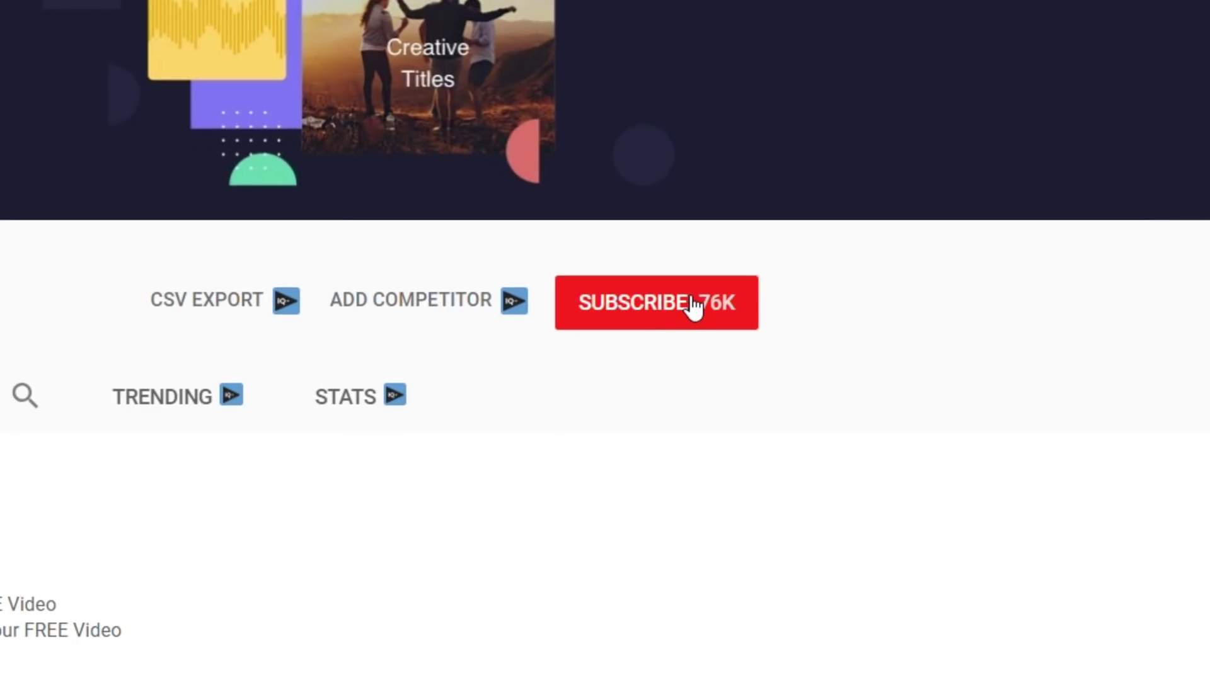
{"action": "left_click", "coordinate": [693, 308]}
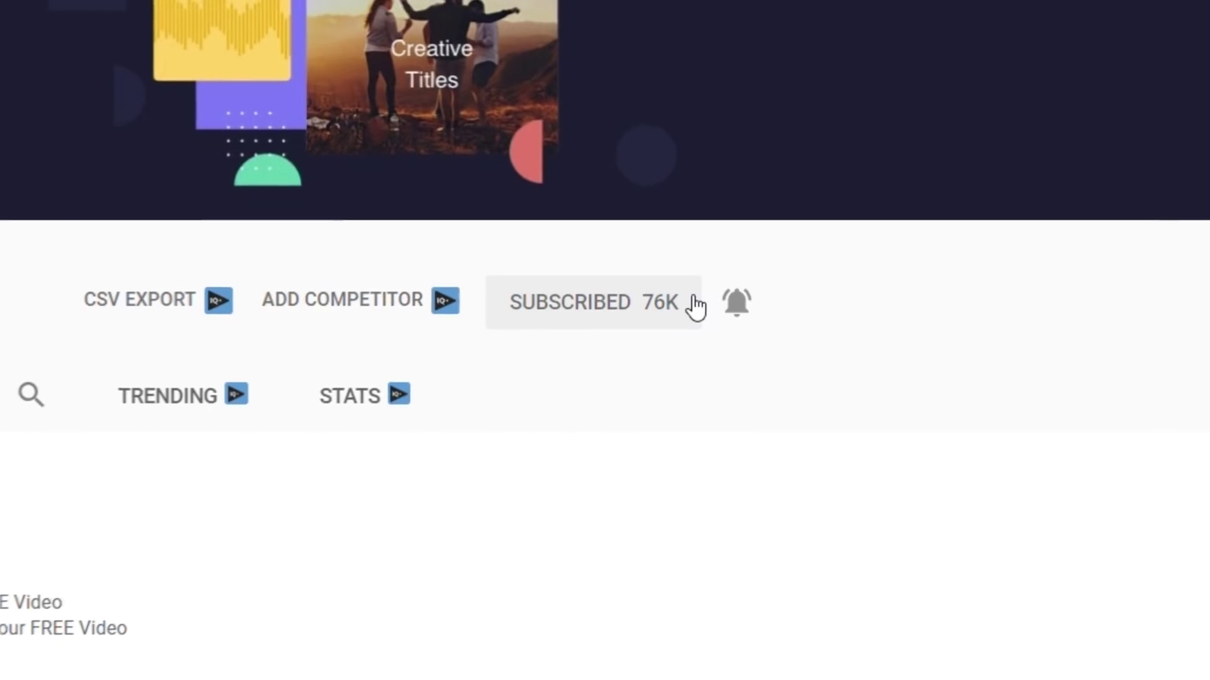